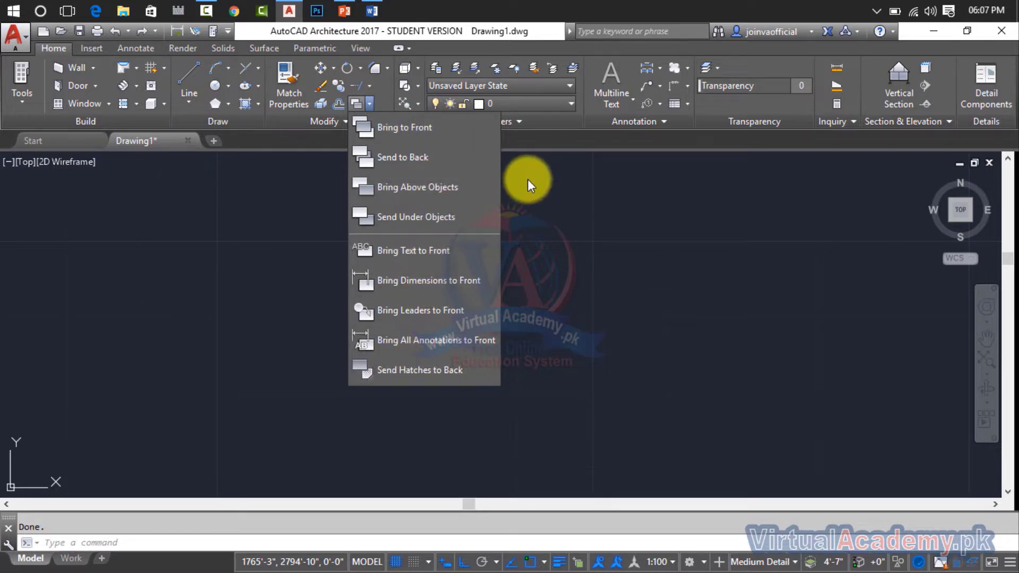
Draw a wide horizontal rectangle in the middle of the empty drawing area by picking two opposite corners.
key("Escape")
key("Escape")
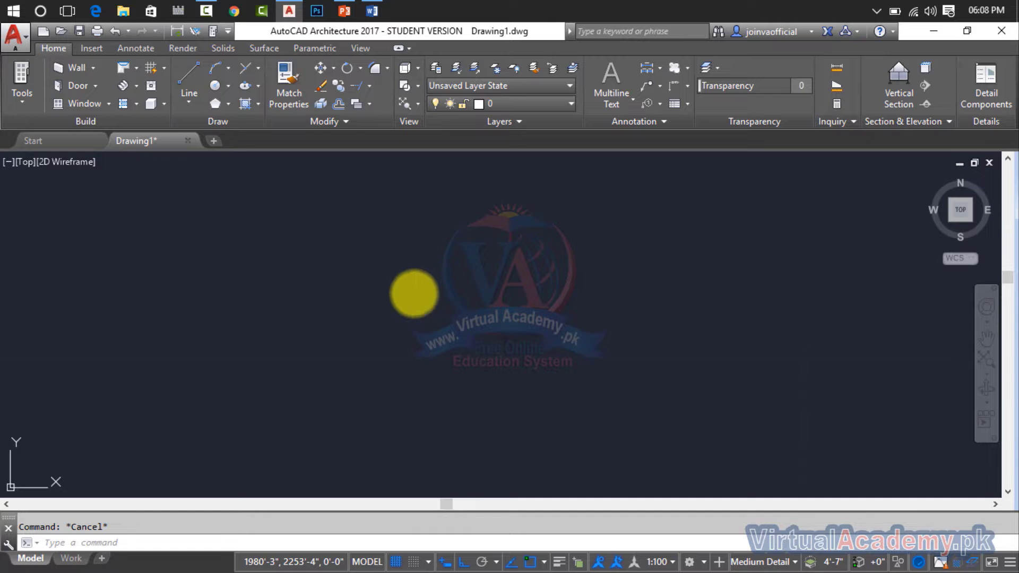
type("rec")
key("Return")
left_click(287, 231)
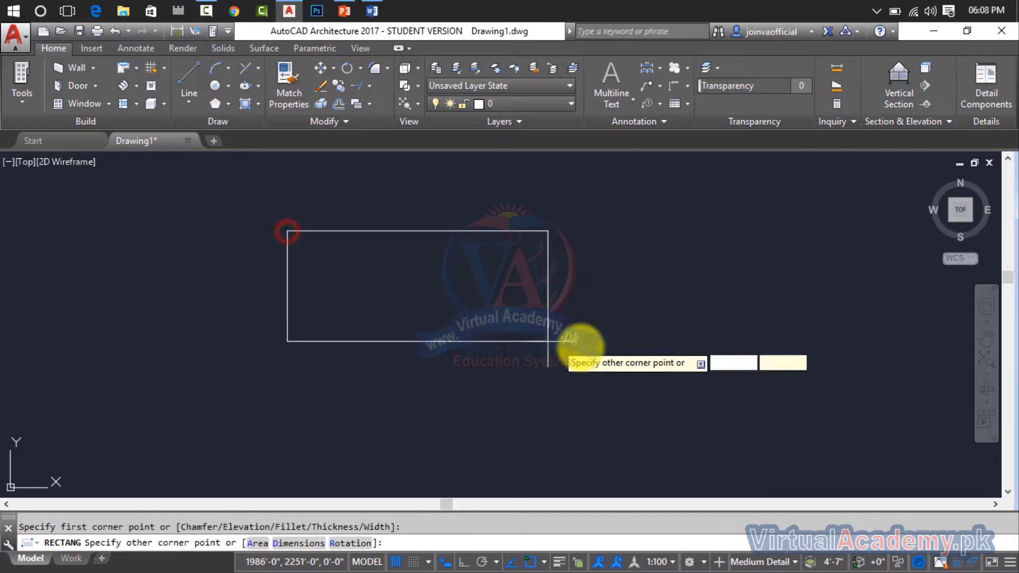
left_click(597, 349)
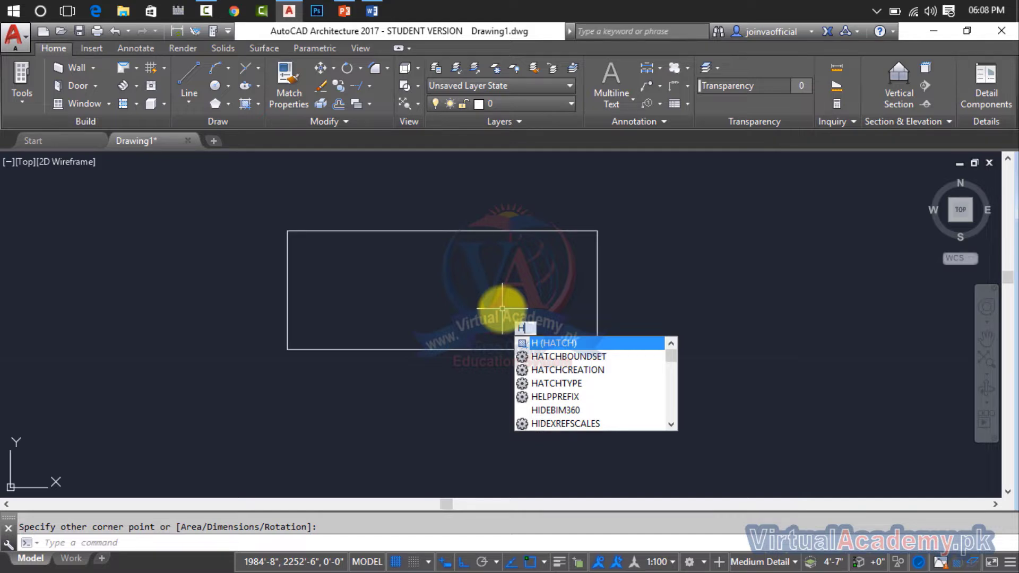
Fill the rectangle with a GR_LINEAR gradient running from blue to yellow.
key("Escape")
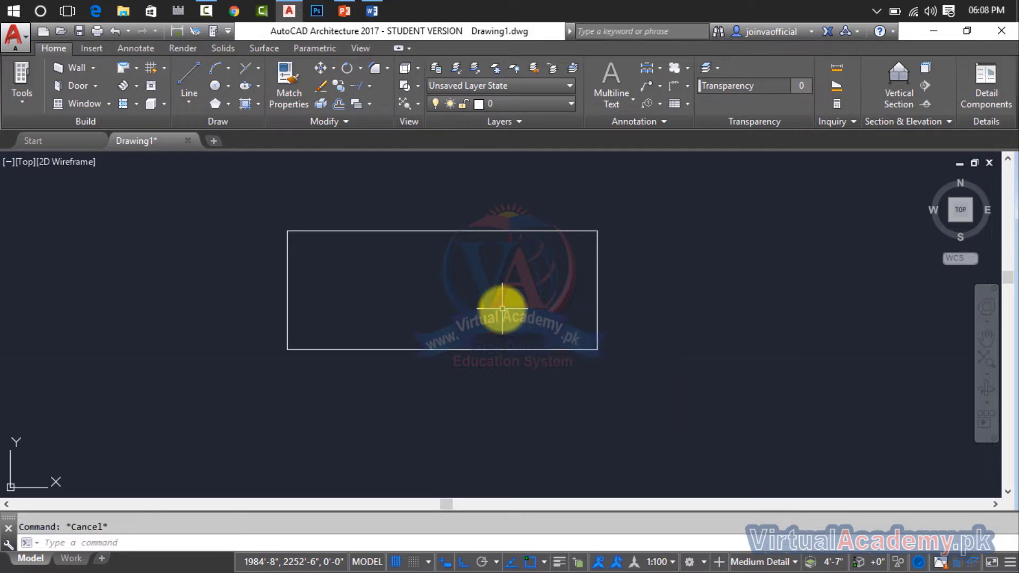
type("gr")
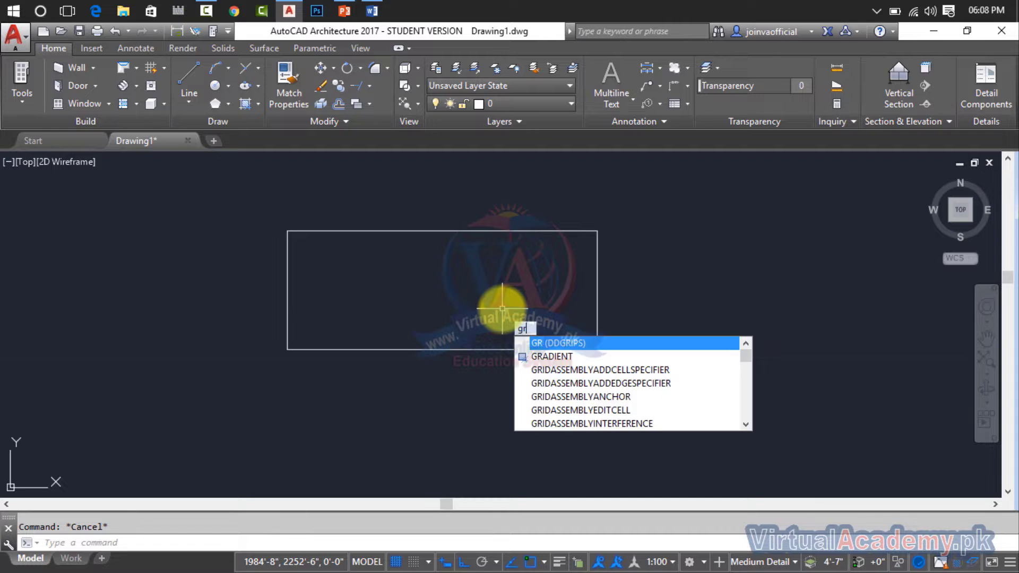
left_click(539, 356)
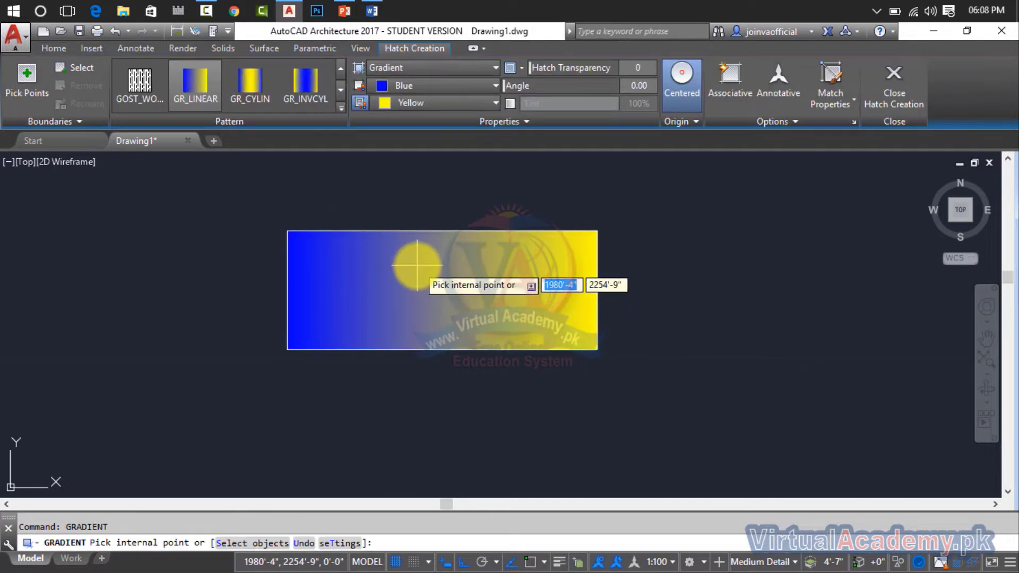
left_click(435, 291)
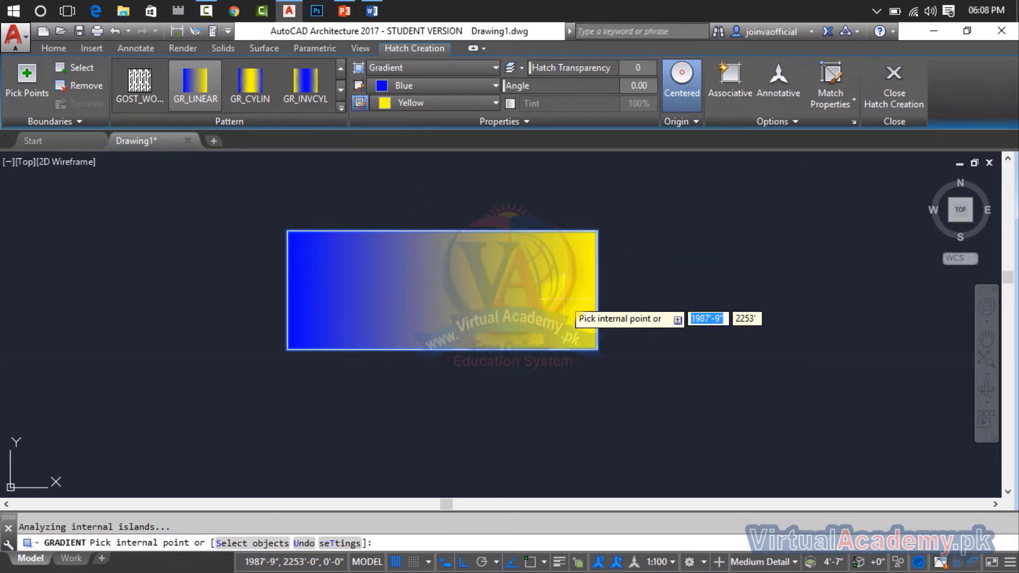
key("Return")
key("Escape")
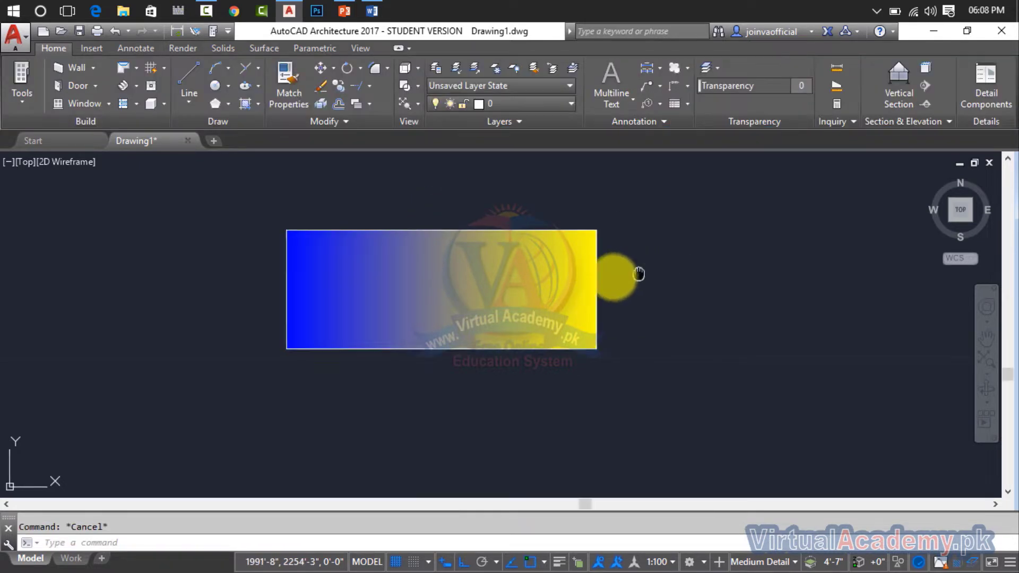
Copy the gradient fill horizontally to the right of the rectangle, leaving a gap between them.
middle_click_drag(639, 272, 516, 276)
type("c")
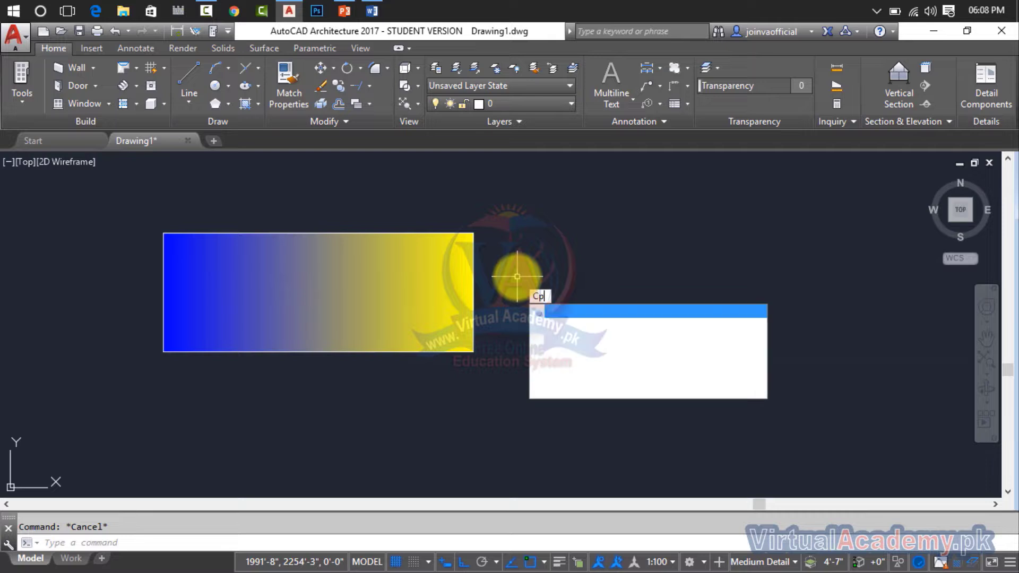
key("Return")
left_click(427, 292)
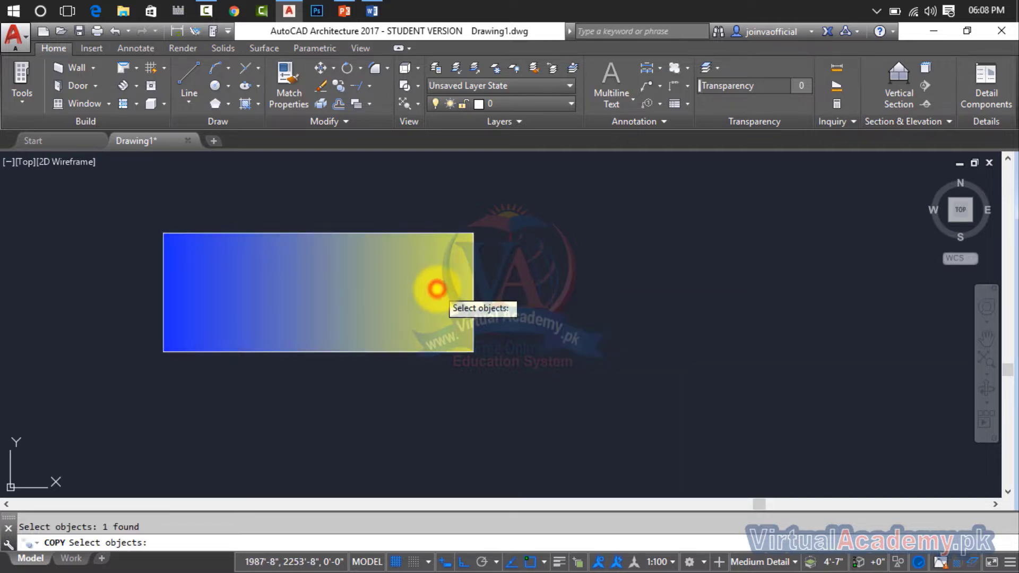
right_click(416, 291)
left_click(416, 292)
mouse_move(748, 275)
middle_mouse_down()
mouse_move(601, 296)
mouse_move(413, 296)
middle_mouse_up()
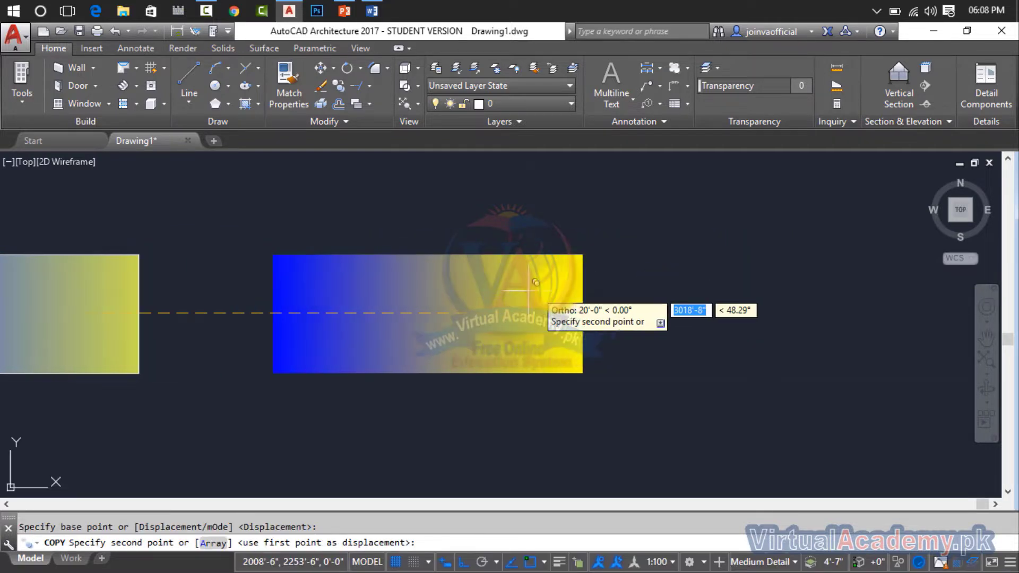
left_click(626, 284)
key("Escape")
Move the original gradient fill straight down out of the rectangle so it sits below the outline.
scroll(622, 277, "down", 4)
middle_click_drag(622, 277, 701, 284)
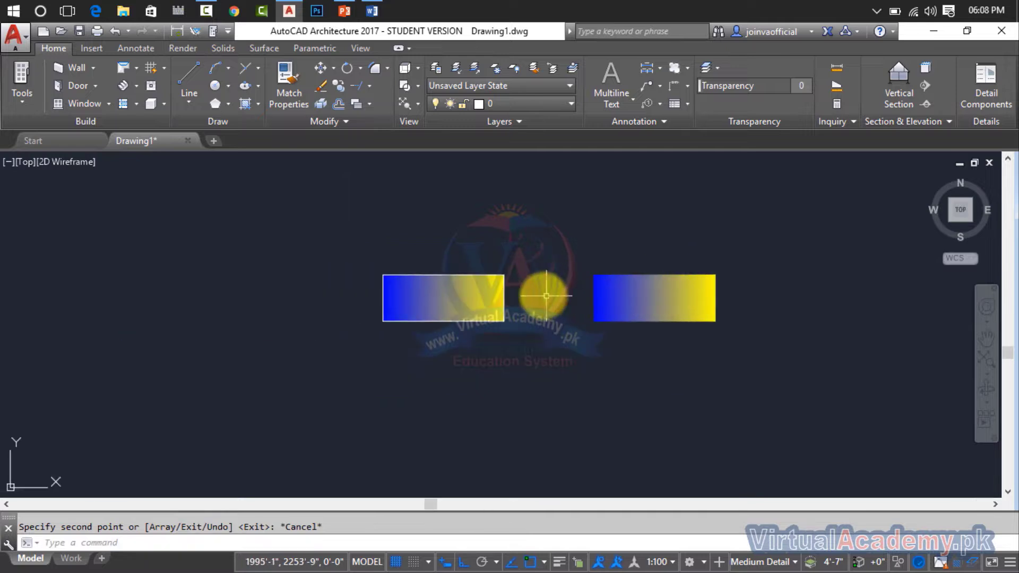
scroll(546, 295, "up", 4)
key("Return")
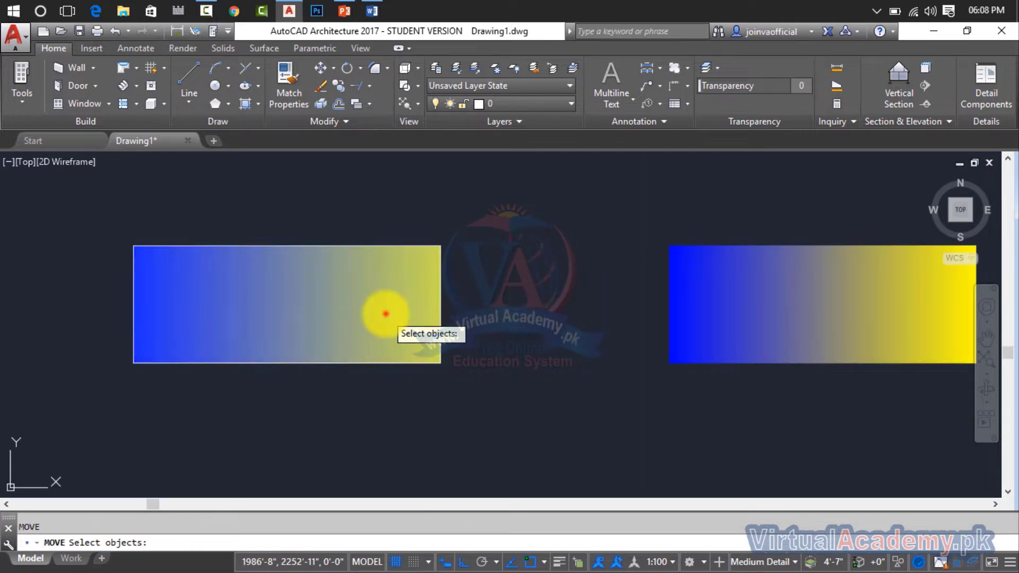
left_click(382, 312)
right_click(389, 309)
left_click(391, 307)
middle_click_drag(433, 419, 465, 295)
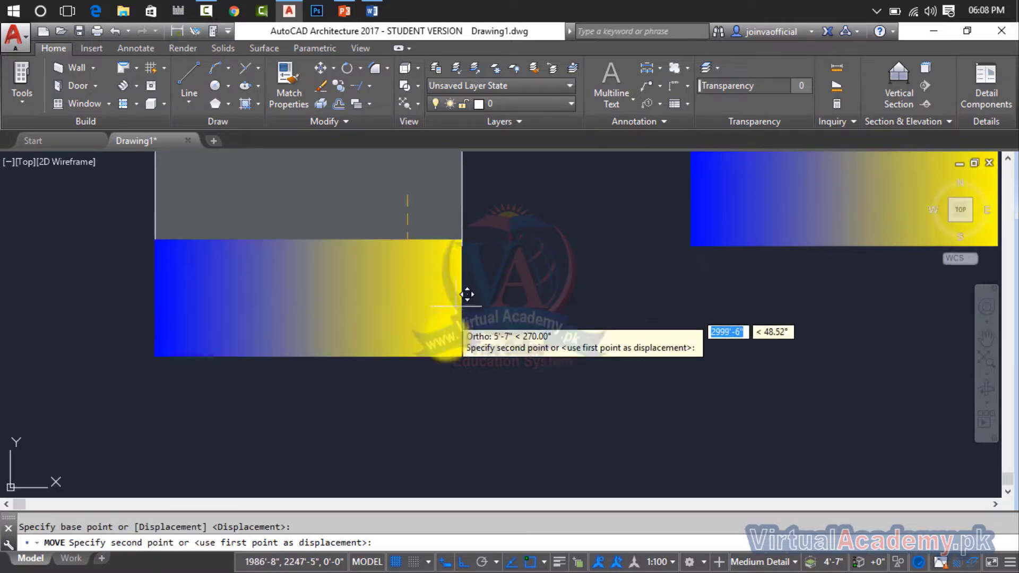
left_click(448, 387)
key("Escape")
Delete the empty rectangle outline above the moved gradient.
middle_click_drag(512, 254, 534, 303)
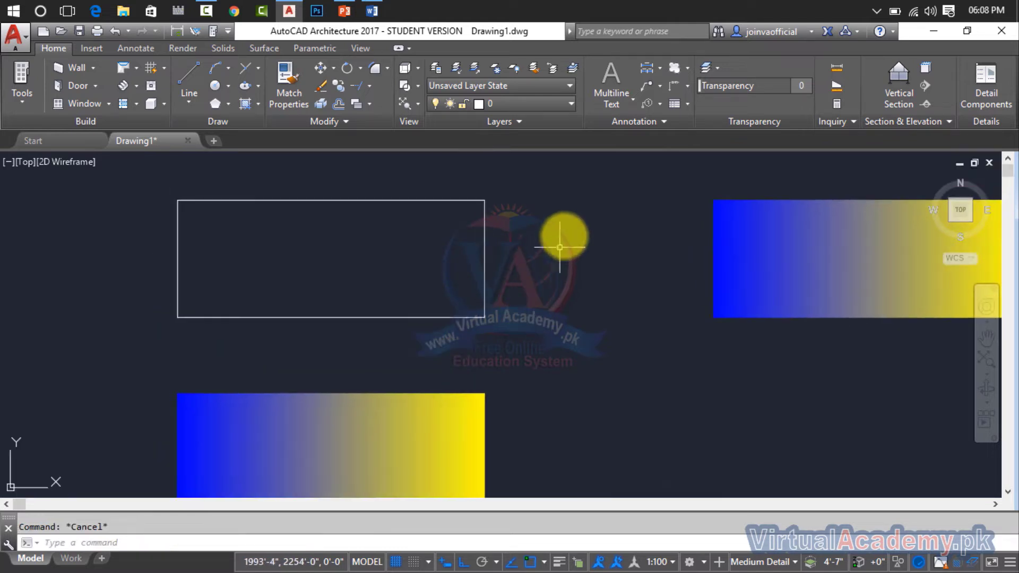
left_click(499, 250)
left_click(133, 277)
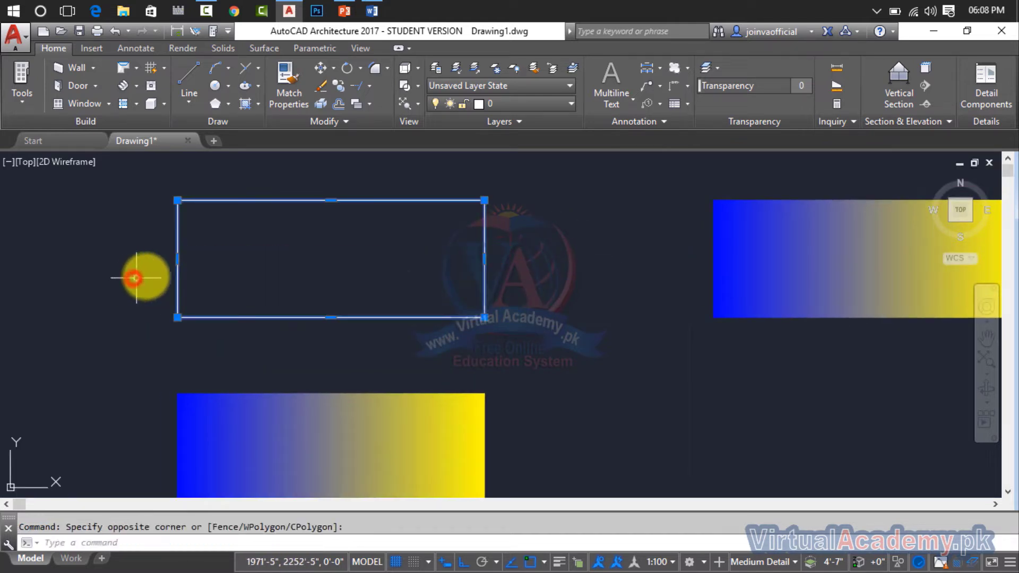
key("Delete")
Delete the copied gradient fill on the right, keeping only the original one.
scroll(486, 280, "down", 2)
middle_click_drag(485, 280, 406, 262)
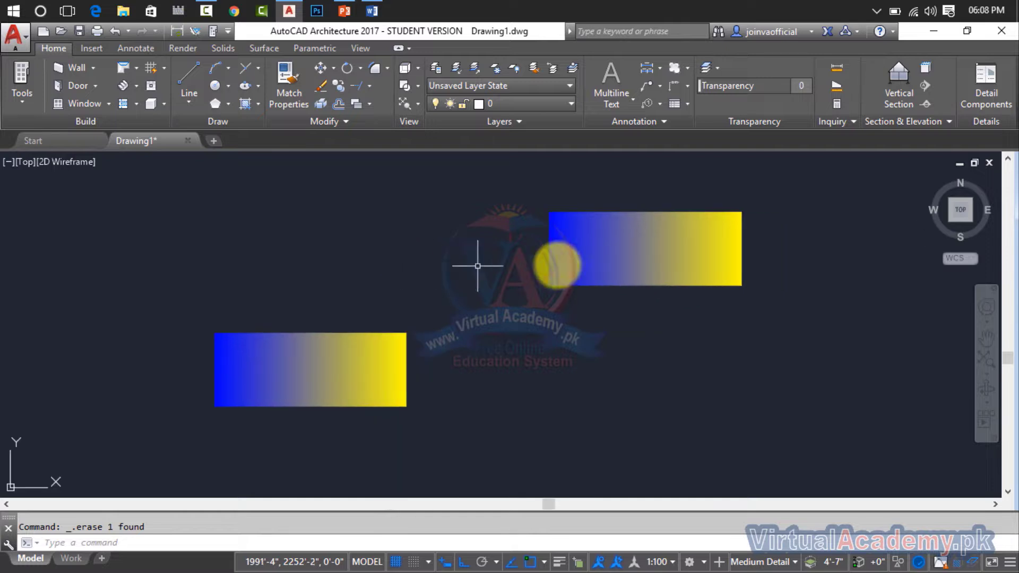
left_click(794, 197)
left_click(511, 336)
key("Delete")
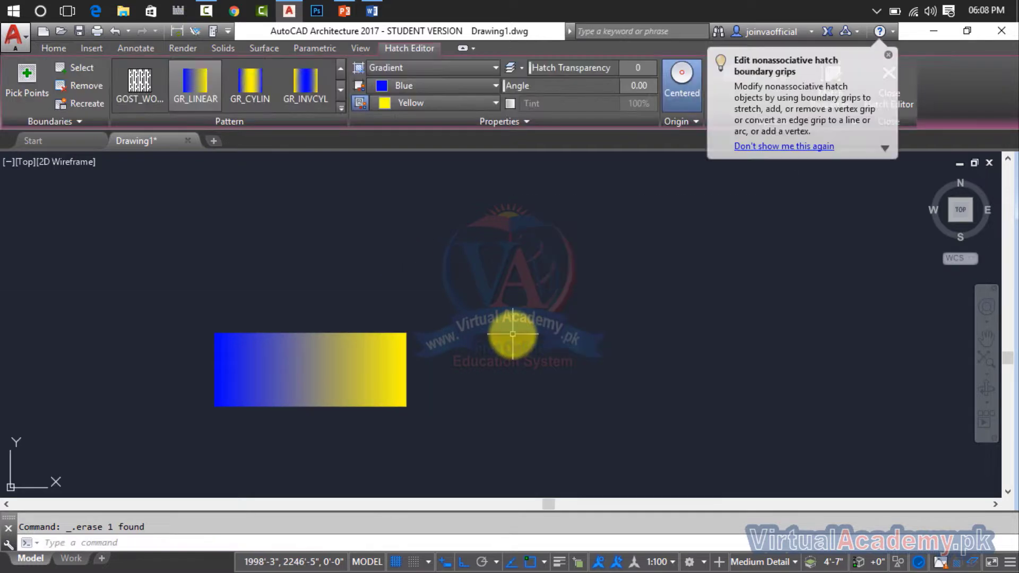
Try to copy the remaining gradient fill using the Copy command.
middle_click_drag(505, 291, 475, 269)
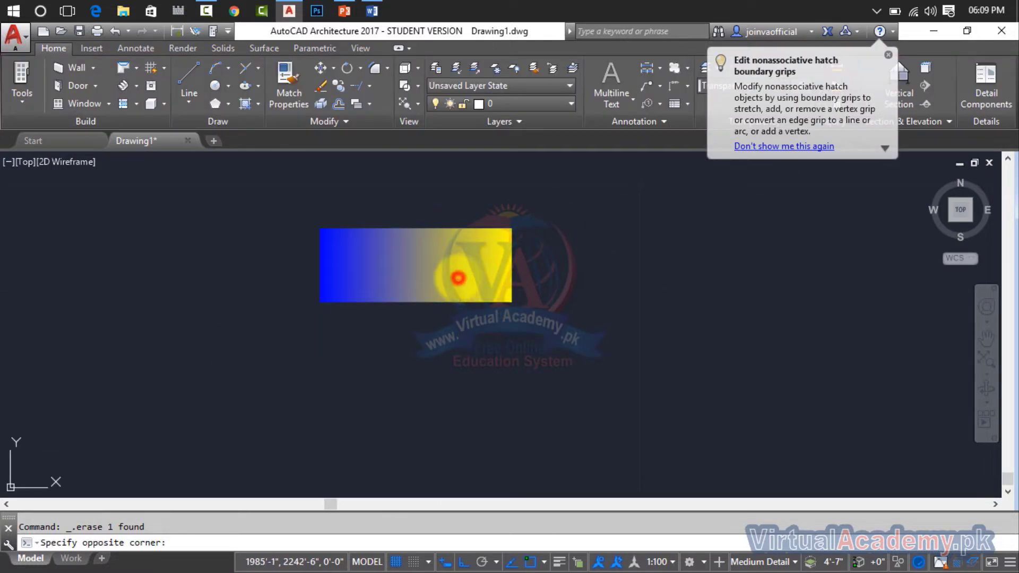
left_click(471, 256)
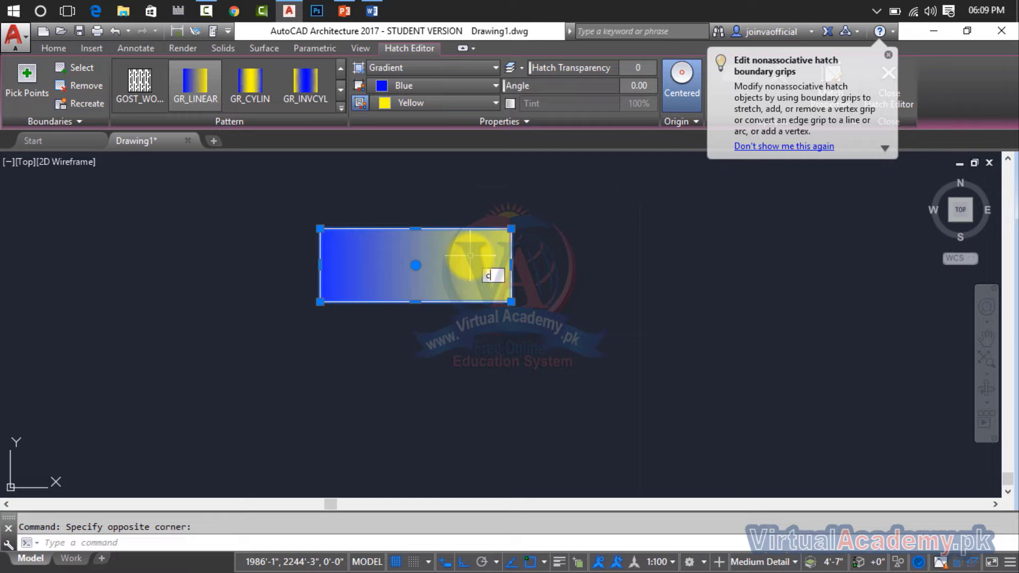
key("Return")
left_click(466, 267)
right_click(465, 268)
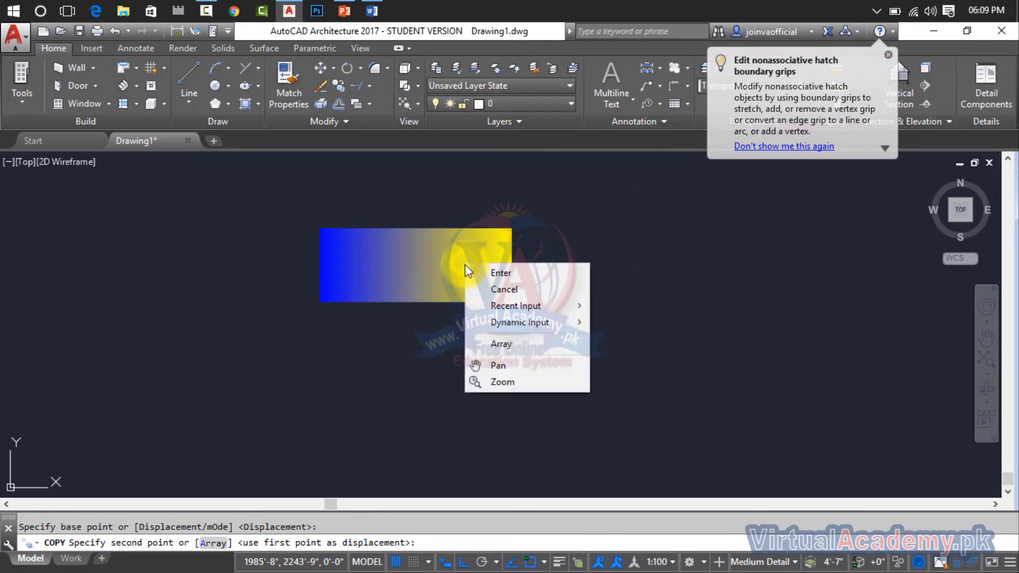
left_click(475, 269)
Move the gradient fill about 23 feet horizontally to the right by its centre grip, and deselect it.
left_click(435, 268)
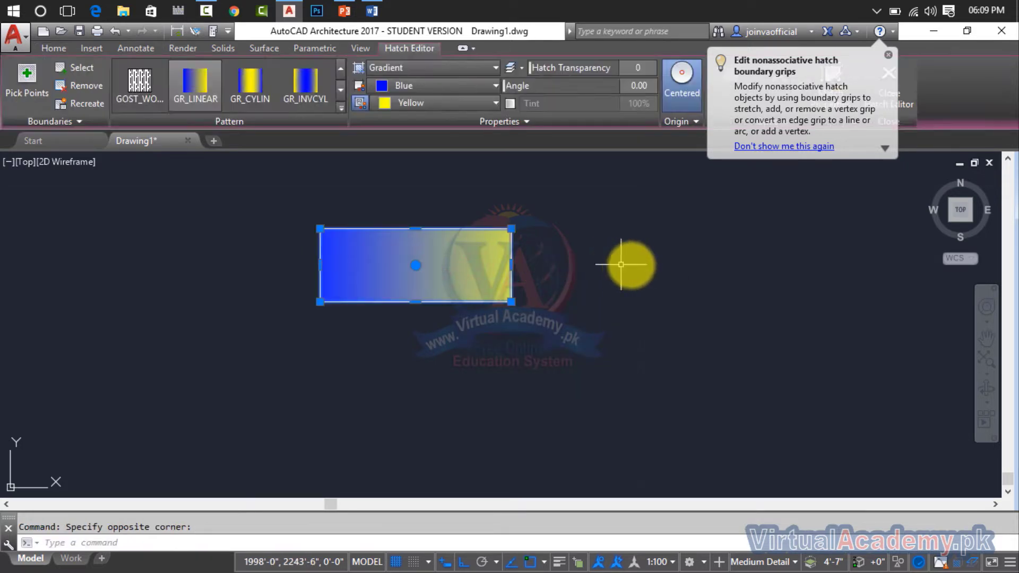
left_click(415, 265)
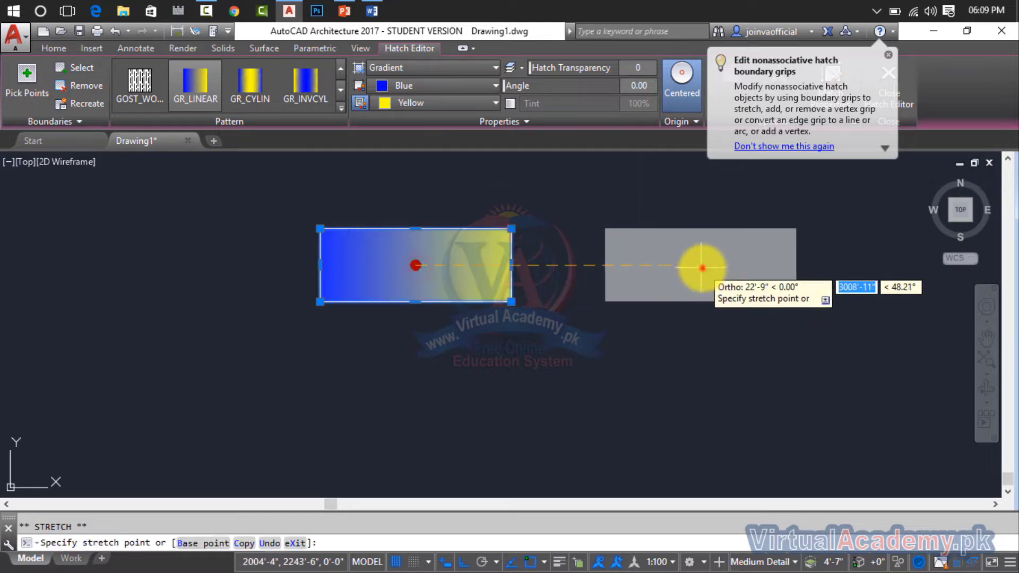
left_click(701, 268)
mouse_move(702, 267)
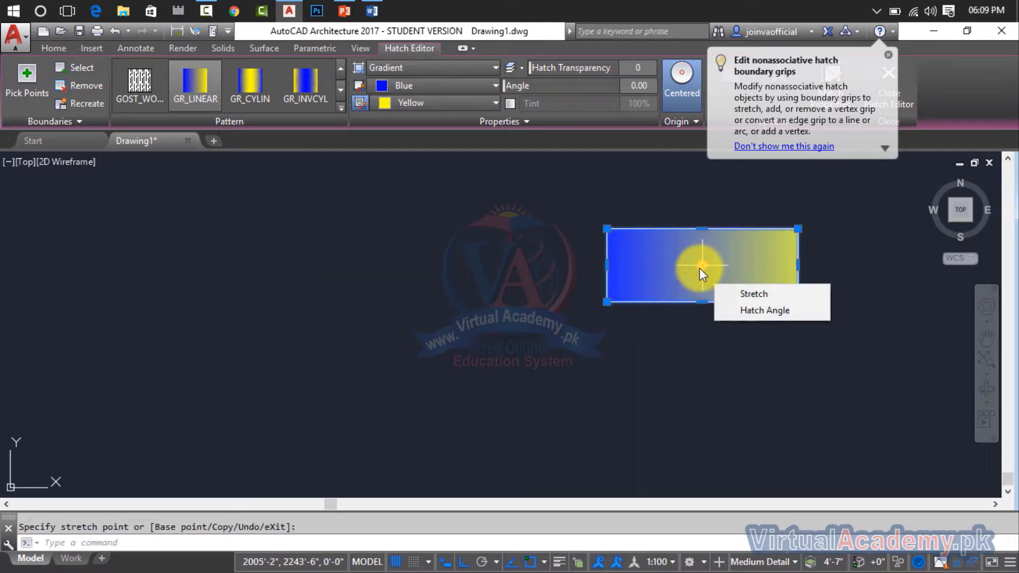
key("Escape")
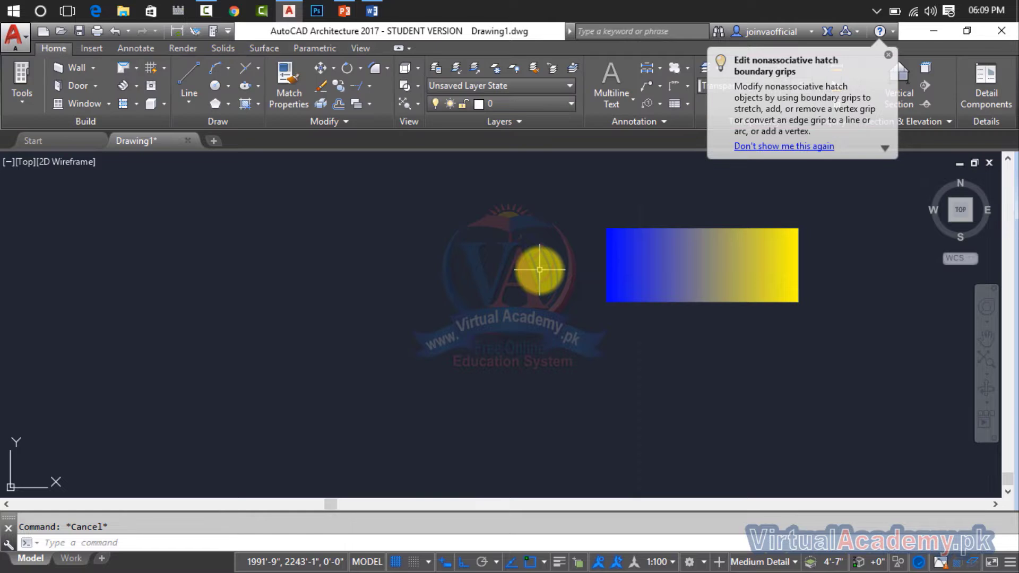
Copy the gradient fill once to its left and once about 23 feet to its right, making a row of three.
type("o")
key("Return")
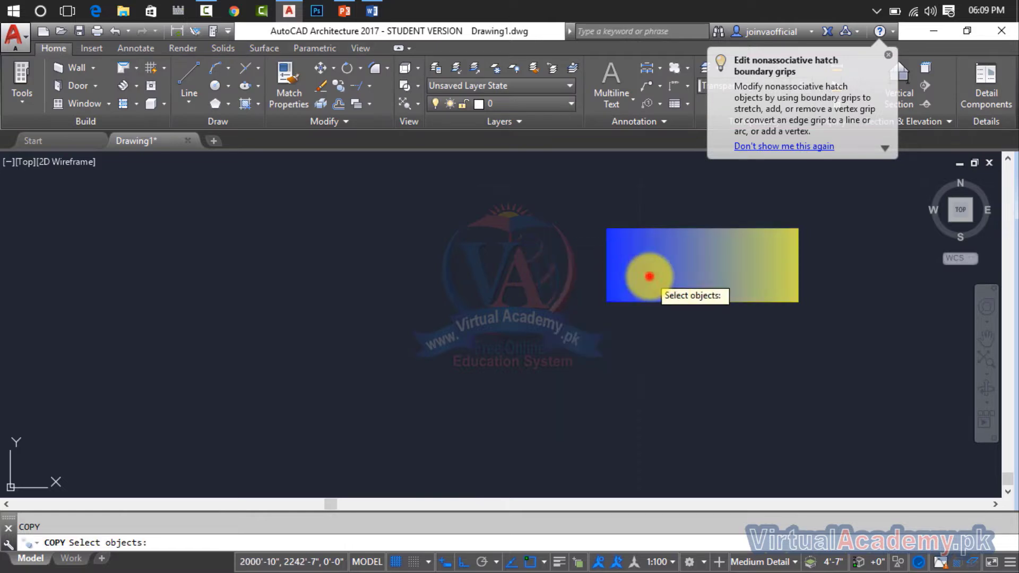
left_click(647, 282)
left_click(842, 211)
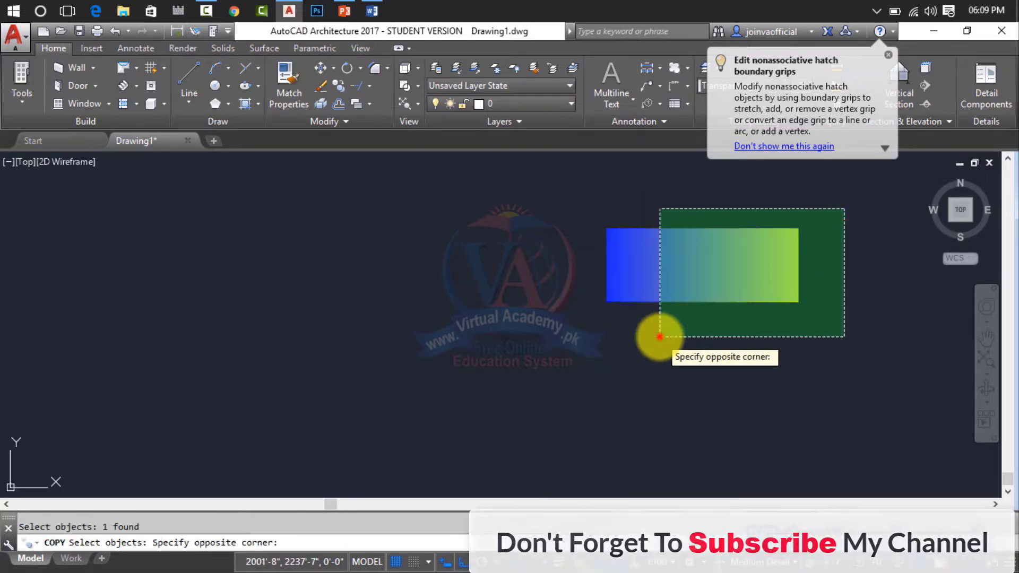
left_click(657, 330)
key("Return")
left_click(663, 275)
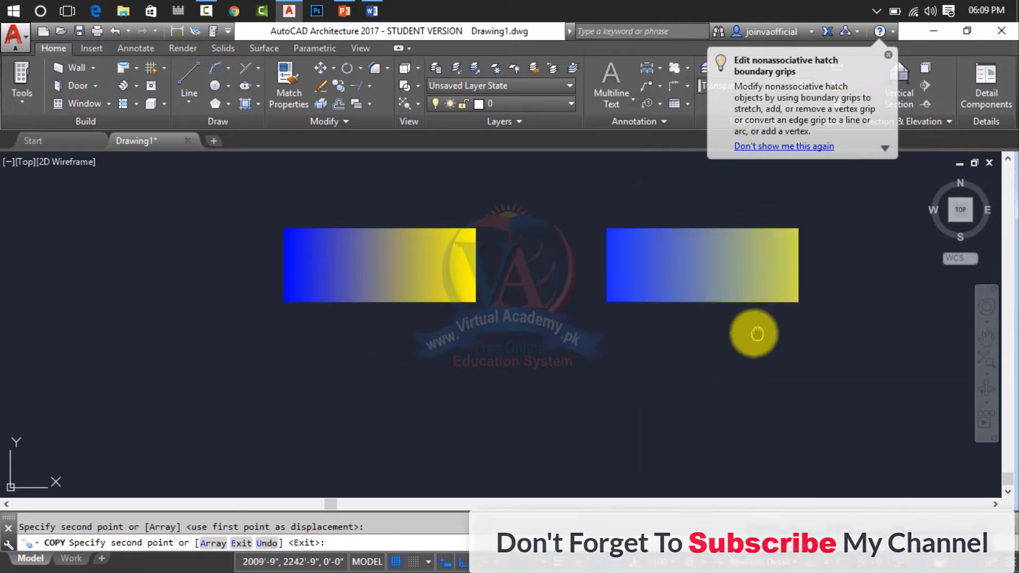
middle_click_drag(750, 334, 411, 344)
left_click(604, 325)
key("Escape")
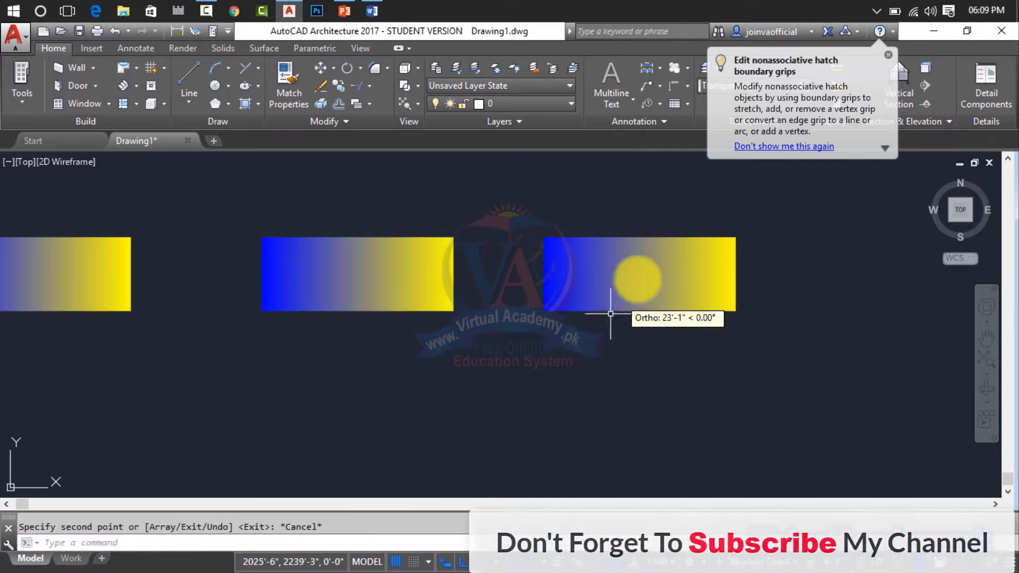
Dismiss the tip about editing nonassociative hatch boundary grips.
middle_click_drag(637, 281, 684, 324)
left_click(888, 55)
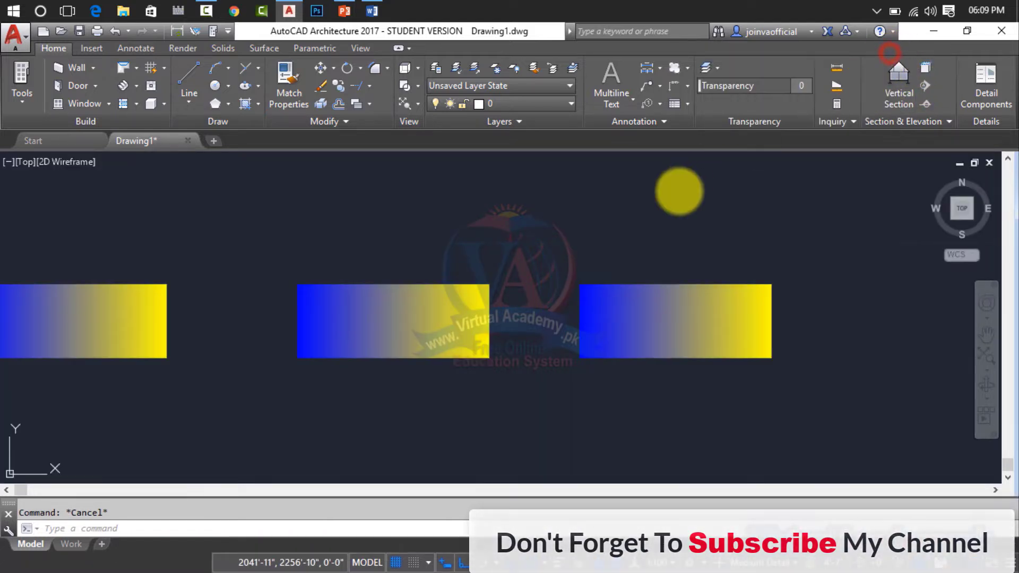
middle_click_drag(825, 195, 828, 195)
middle_click_drag(662, 219, 775, 195)
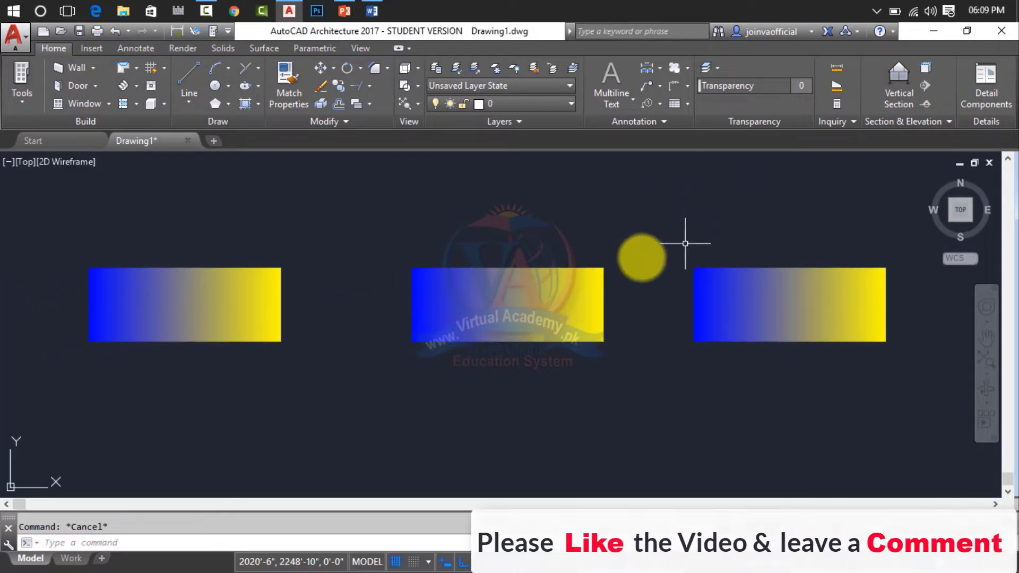
Set the middle gradient fill's first colour to 153,27,30 and its second colour to 0,0,0.
double_click(541, 297)
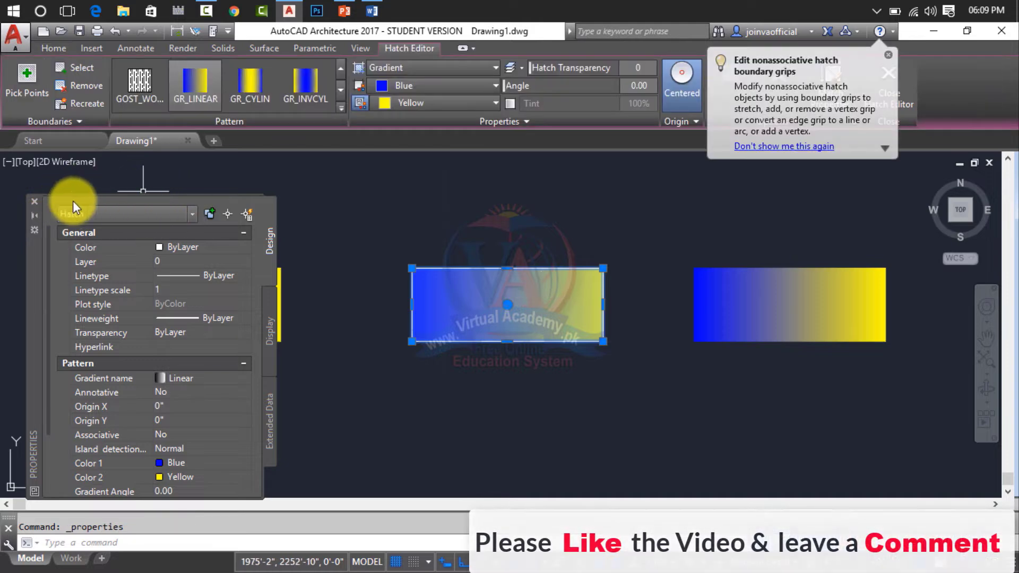
left_click(34, 201)
left_click(37, 198)
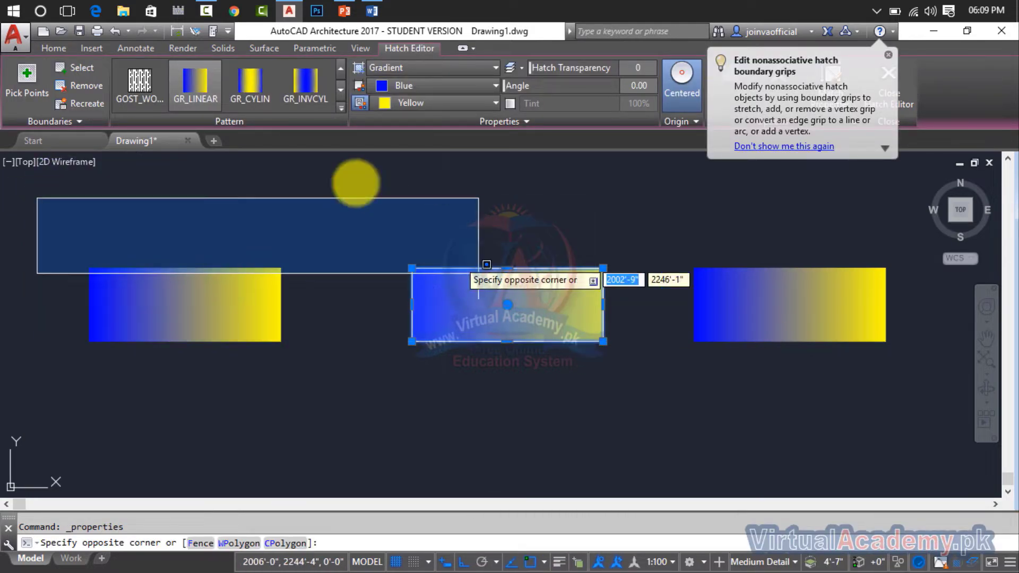
left_click(447, 85)
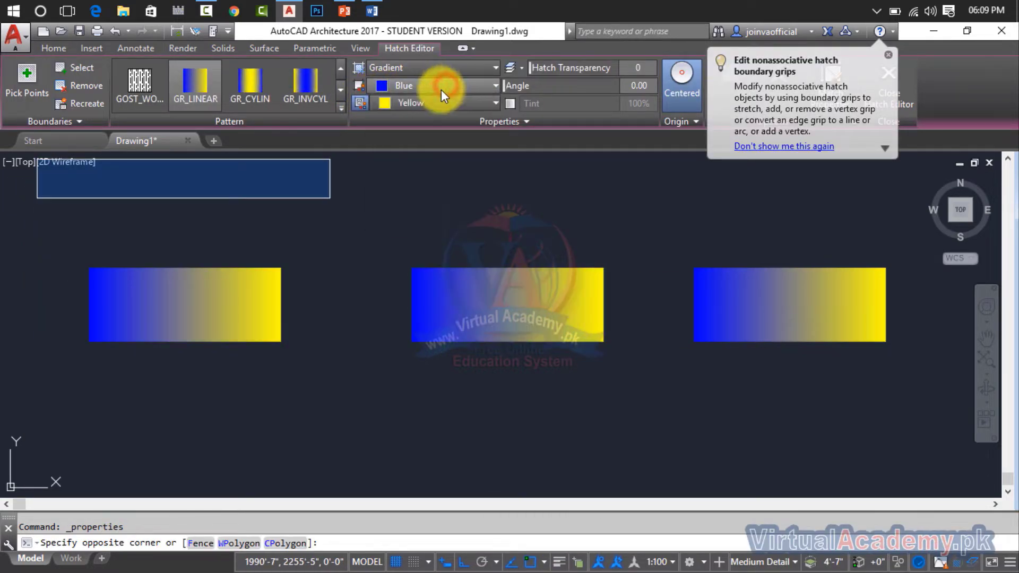
left_click(436, 87)
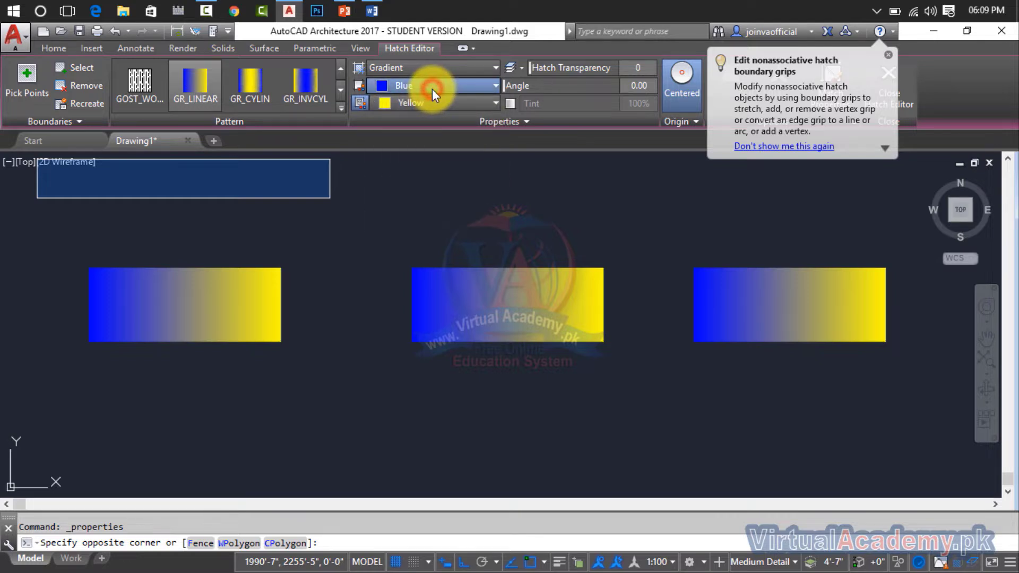
left_click(432, 87)
left_click(421, 105)
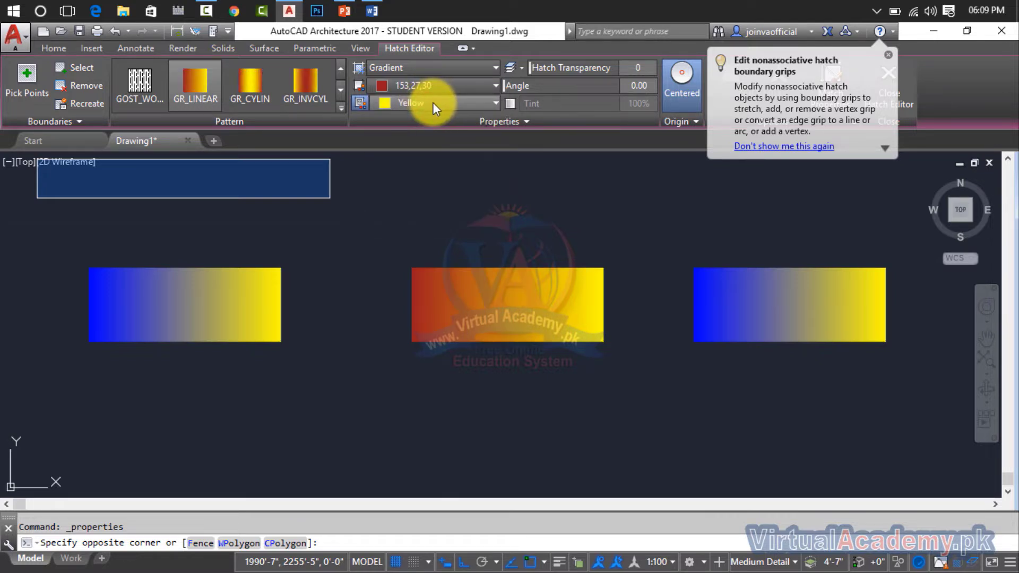
left_click(432, 102)
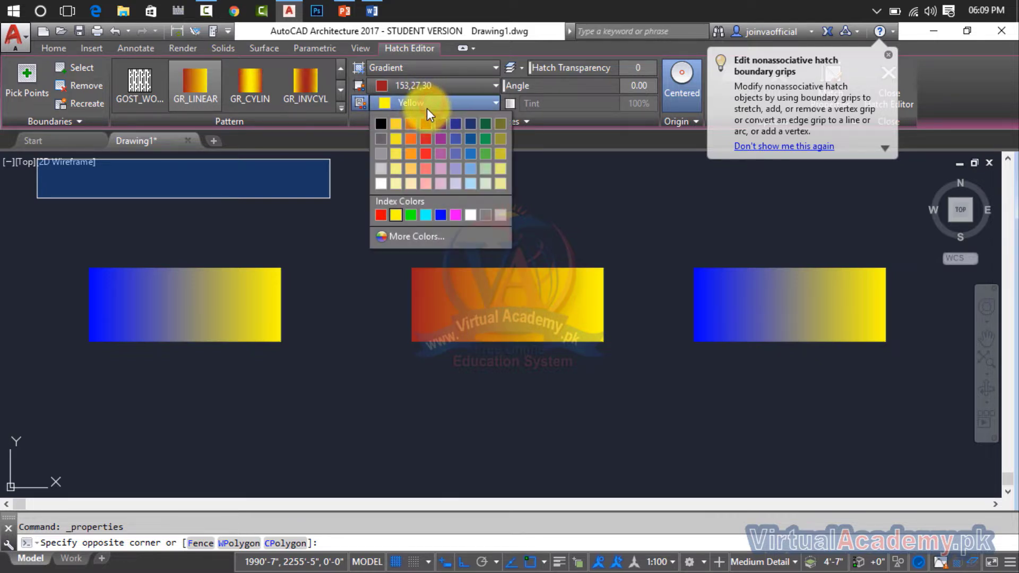
left_click(384, 127)
key("Escape")
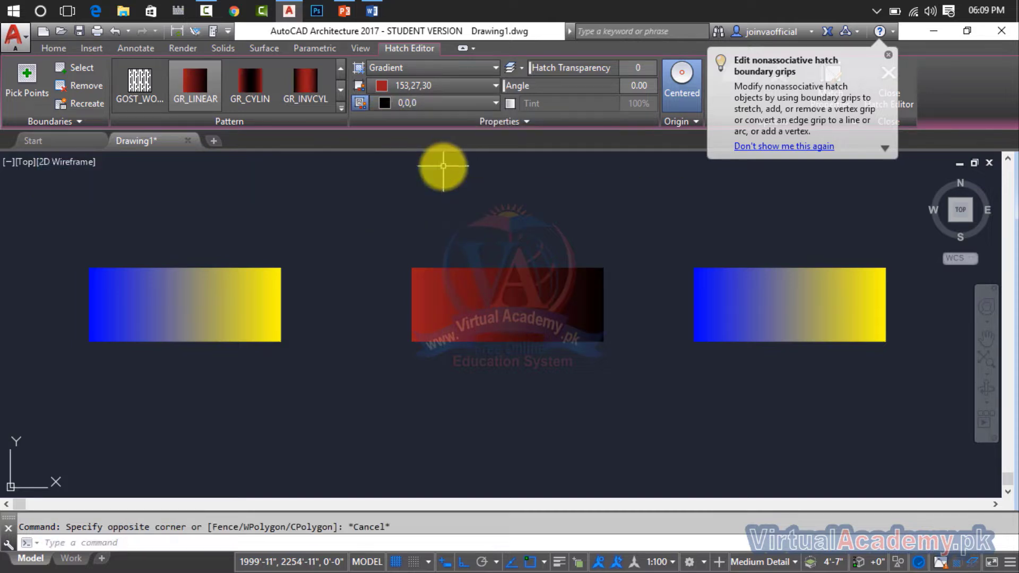
Set the rightmost gradient fill's first colour to 255,255,255 and its second colour to 88,186,72, and deselect it.
left_click(750, 286)
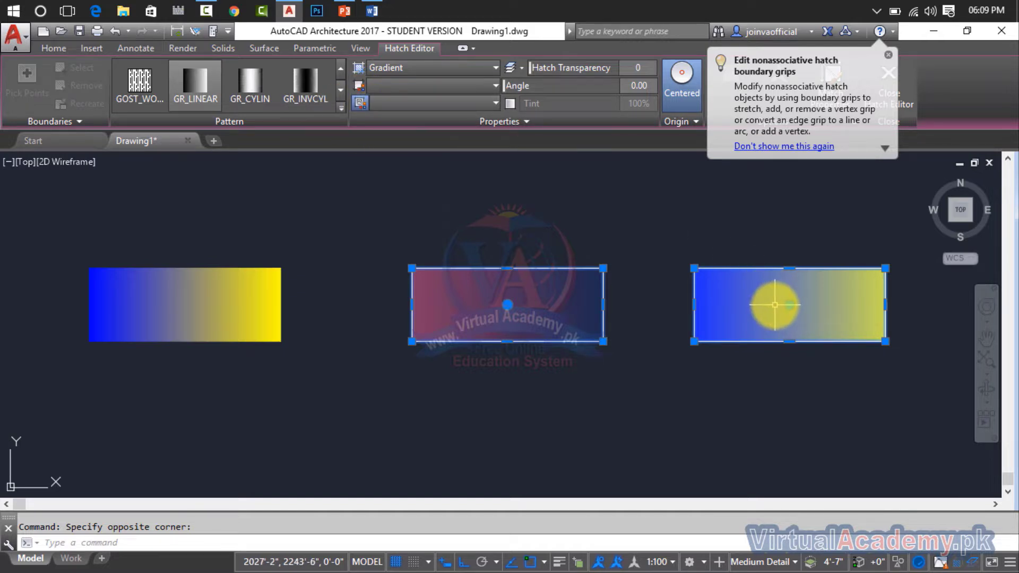
key("Escape")
left_click(764, 276)
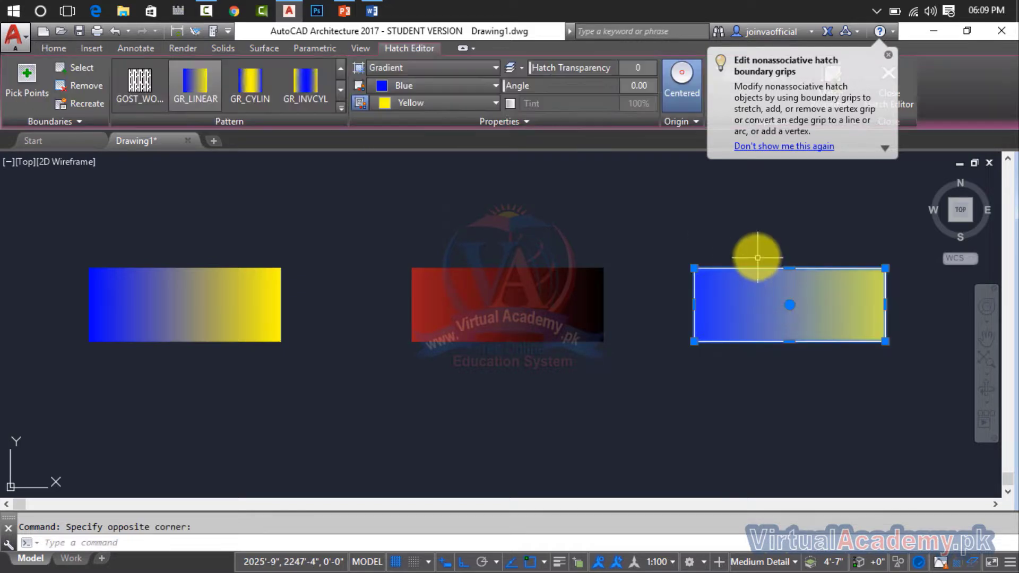
left_click(456, 91)
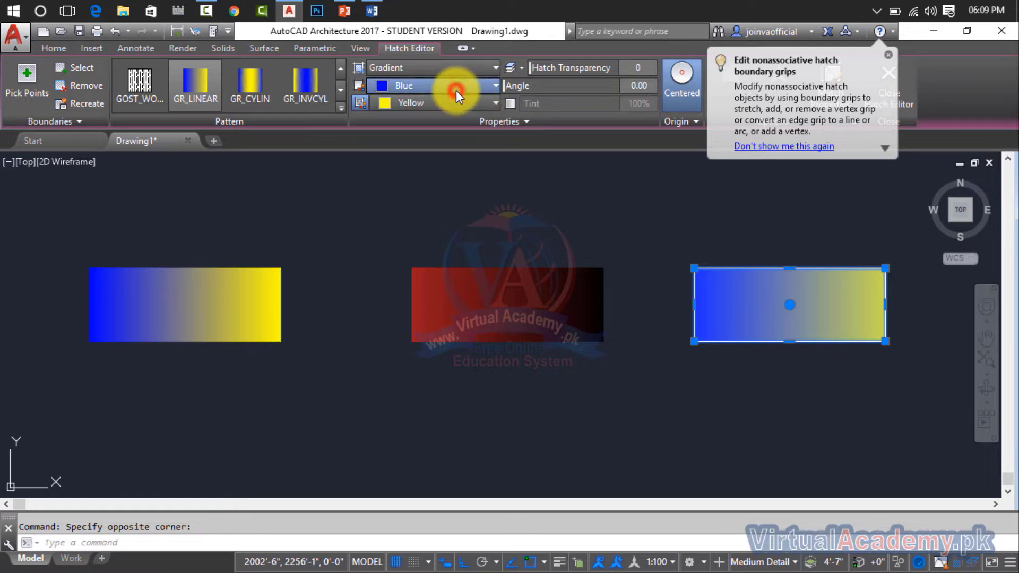
left_click(457, 91)
left_click(456, 91)
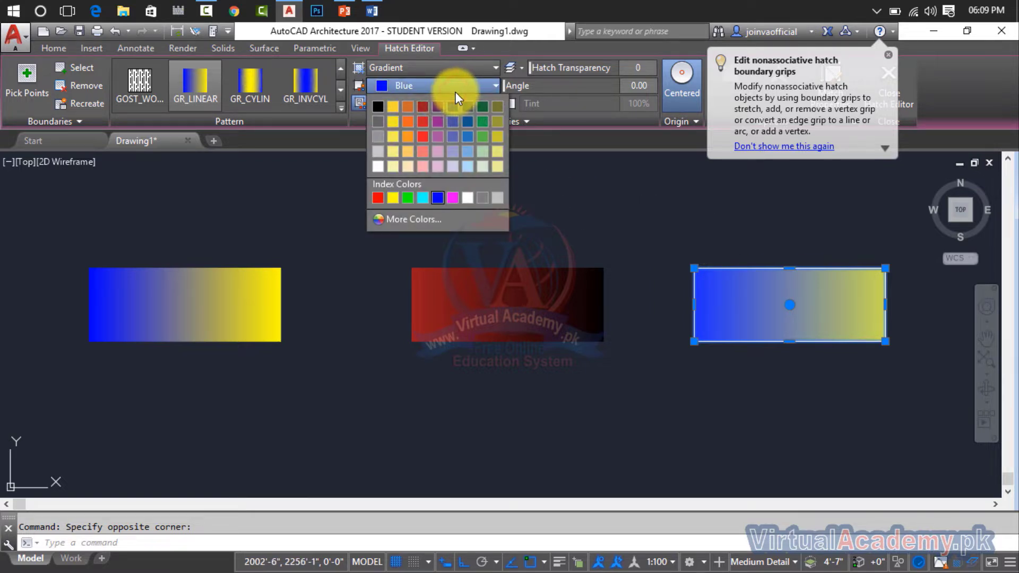
left_click(376, 168)
left_click(422, 106)
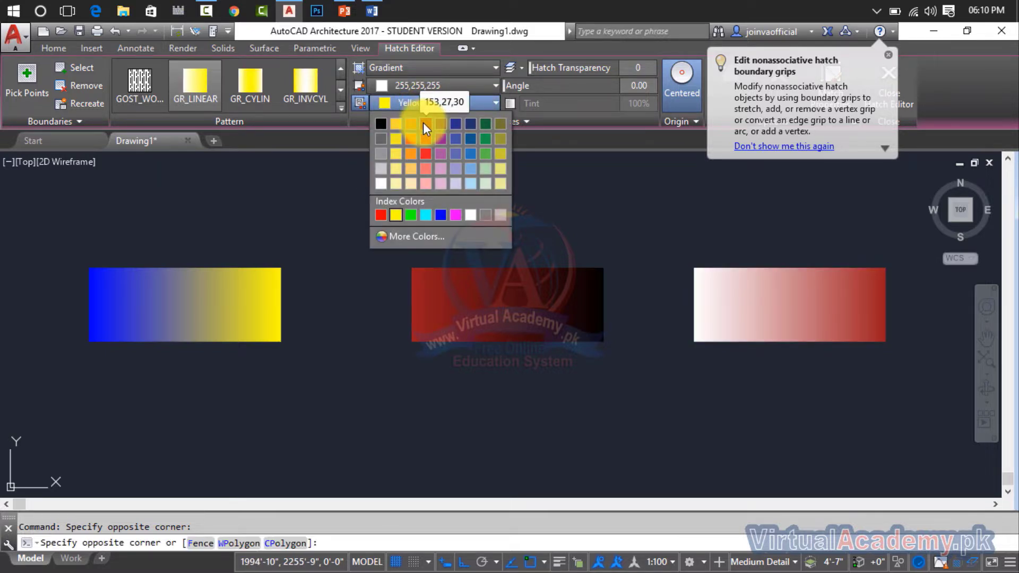
left_click(485, 152)
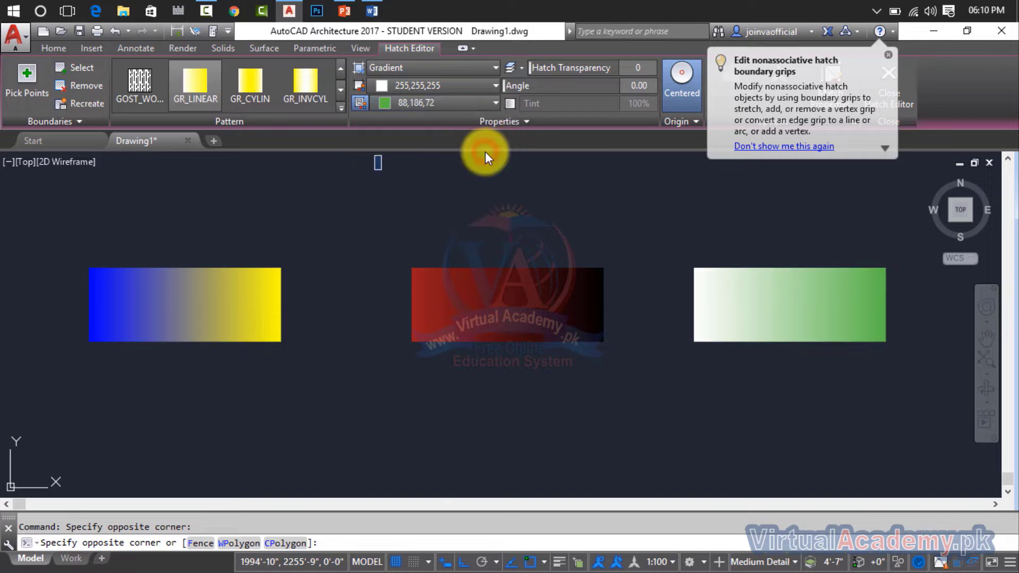
key("Escape")
key("Escape")
Move the red-black gradient fill with Ortho off so it overlaps the lower right part of the blue-yellow one.
scroll(645, 268, "down", 2)
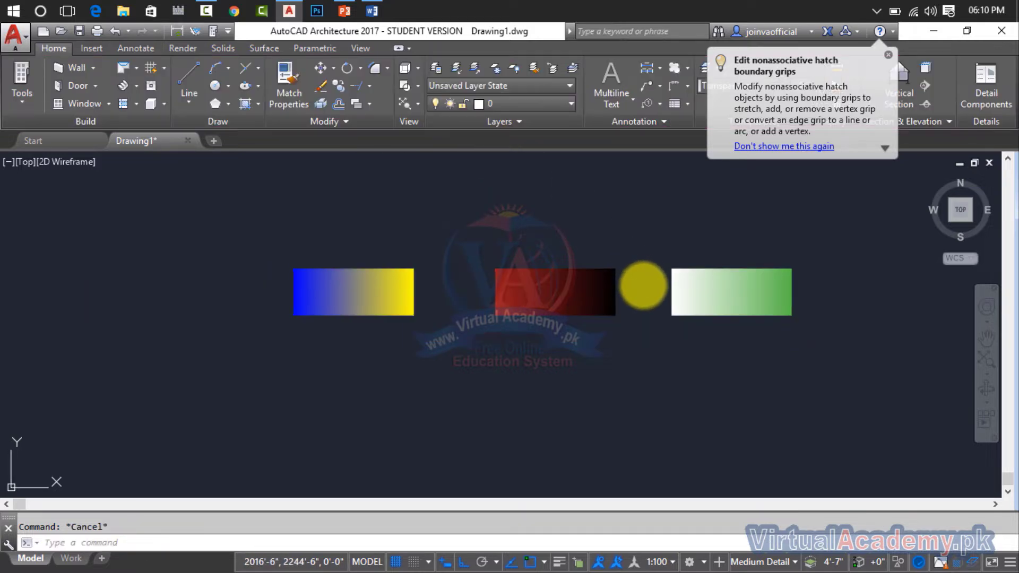
scroll(646, 278, "up", 2)
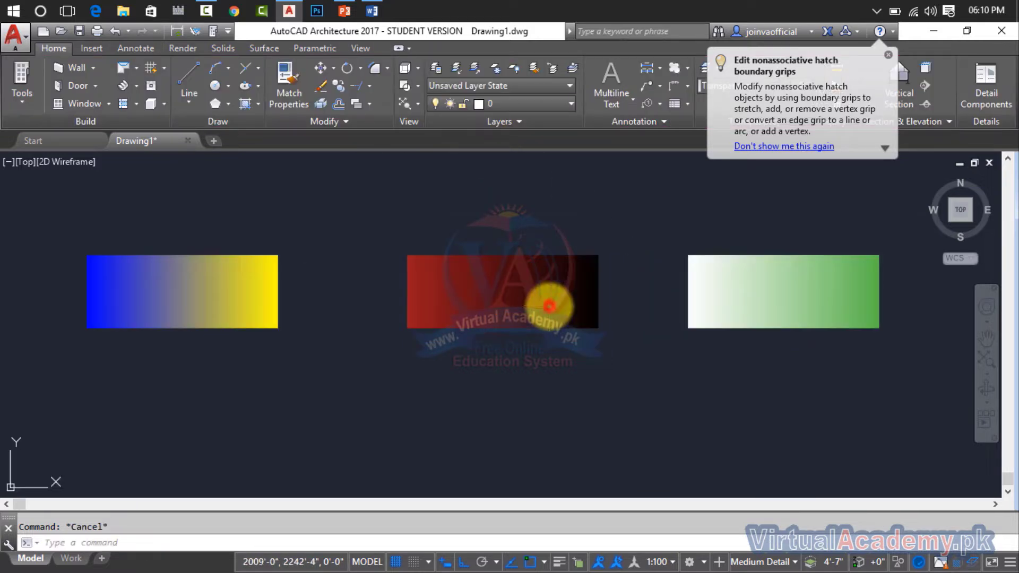
left_click(549, 305)
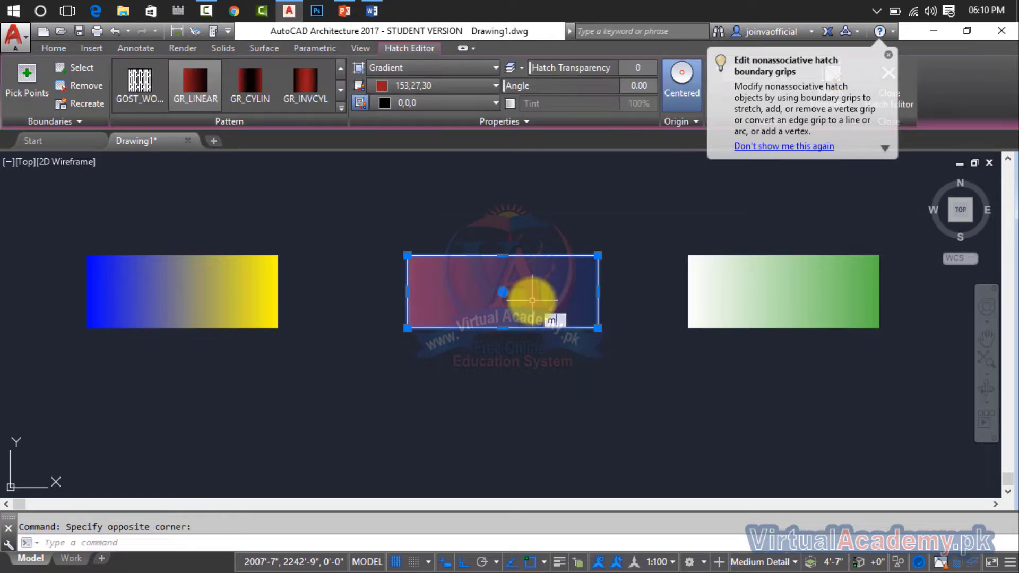
key("Return")
left_click(525, 301)
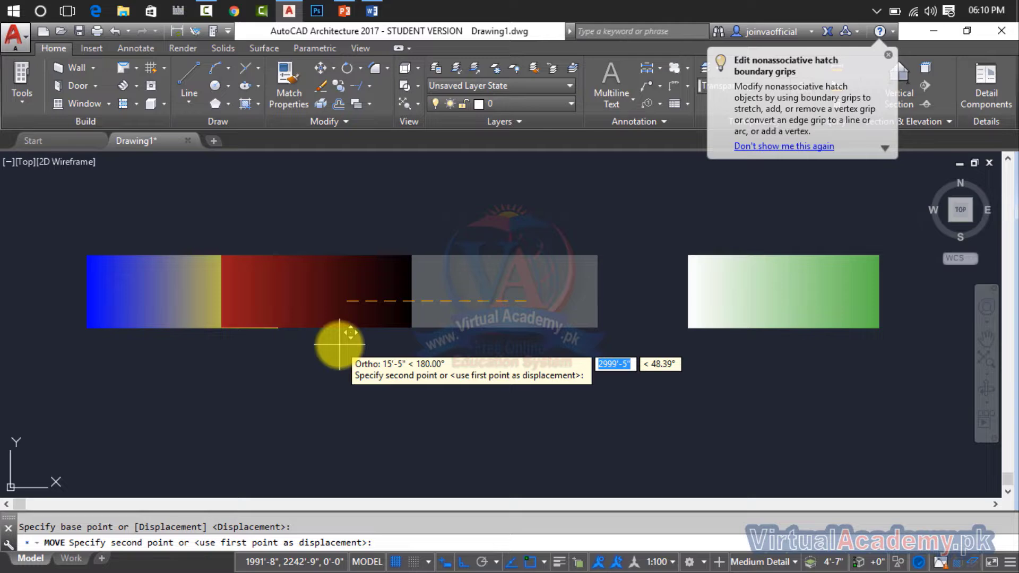
key("F8")
scroll(302, 337, "up", 3)
middle_click_drag(315, 329, 607, 440)
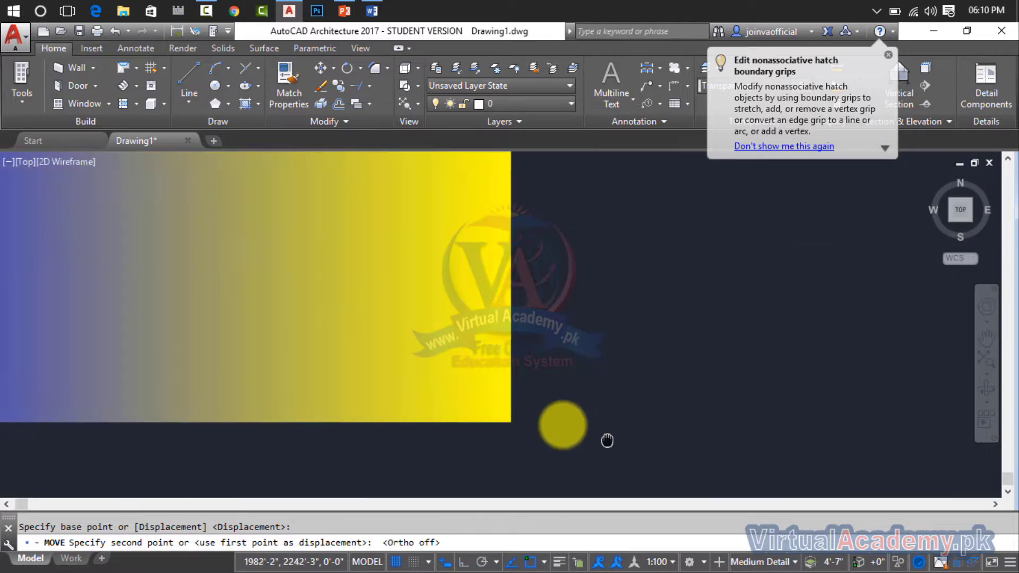
scroll(494, 390, "down", 2)
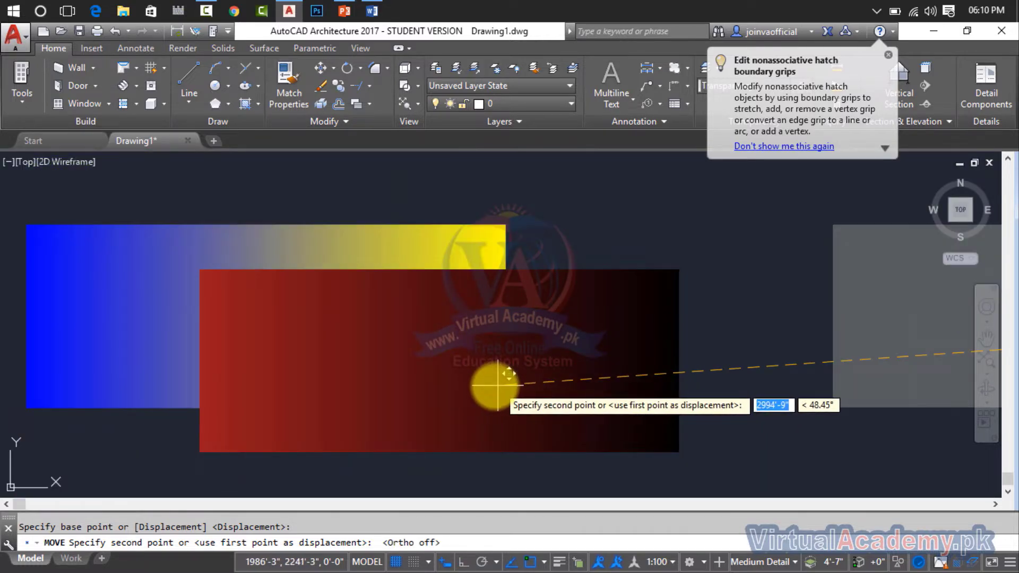
left_click(437, 383)
key("Escape")
scroll(639, 293, "down", 2)
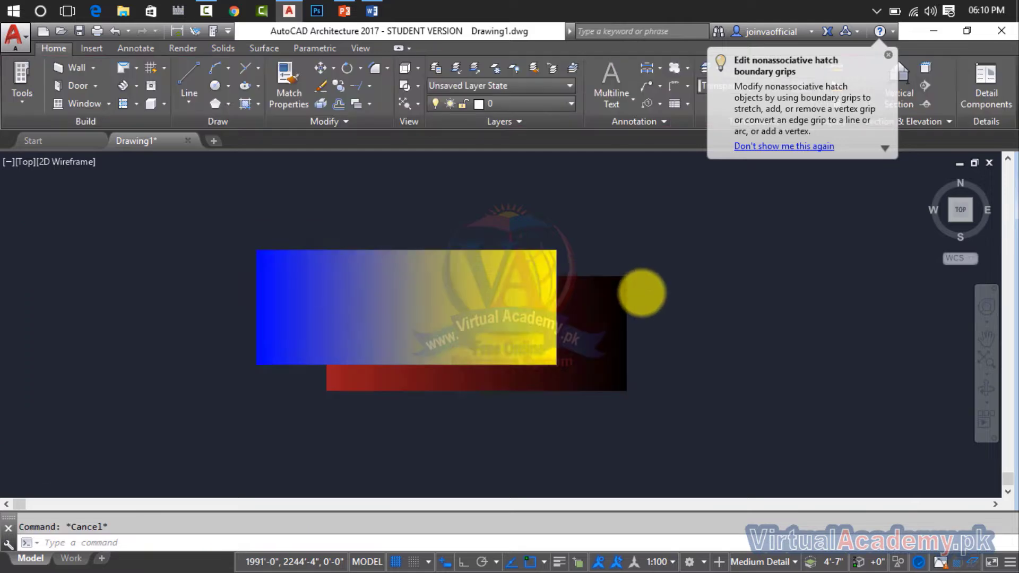
Move the white-green gradient fill closer to the overlapping pair, leaving a gap to its left.
scroll(642, 293, "down", 2)
middle_click_drag(625, 296, 423, 306)
left_click(818, 306)
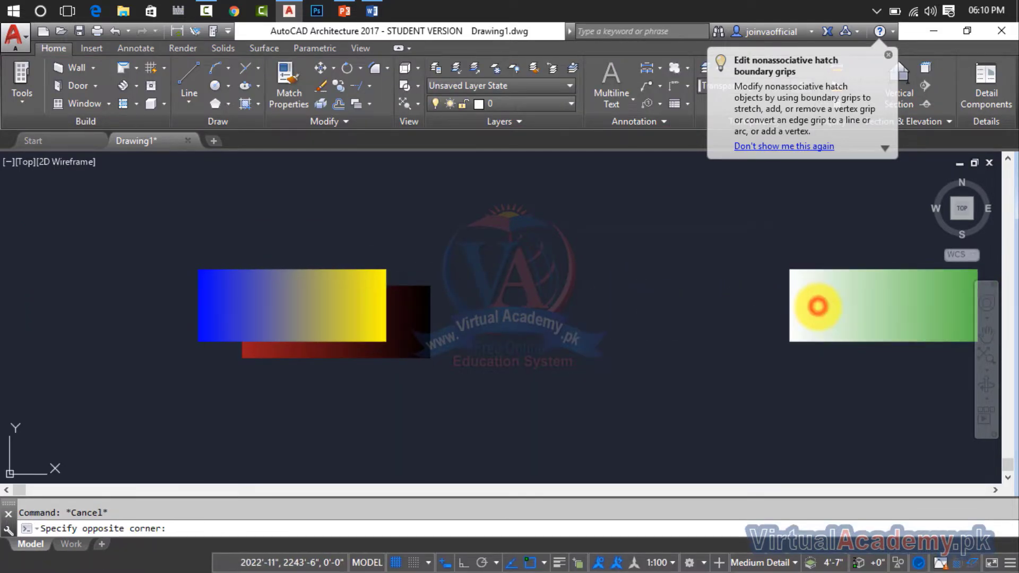
left_click(802, 314)
key("Return")
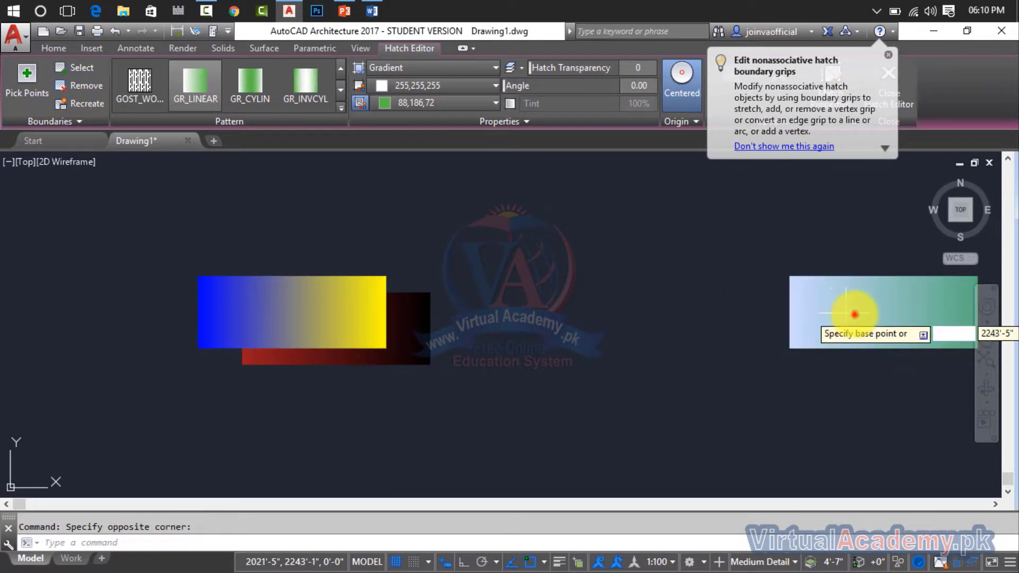
left_click(854, 318)
key("Escape")
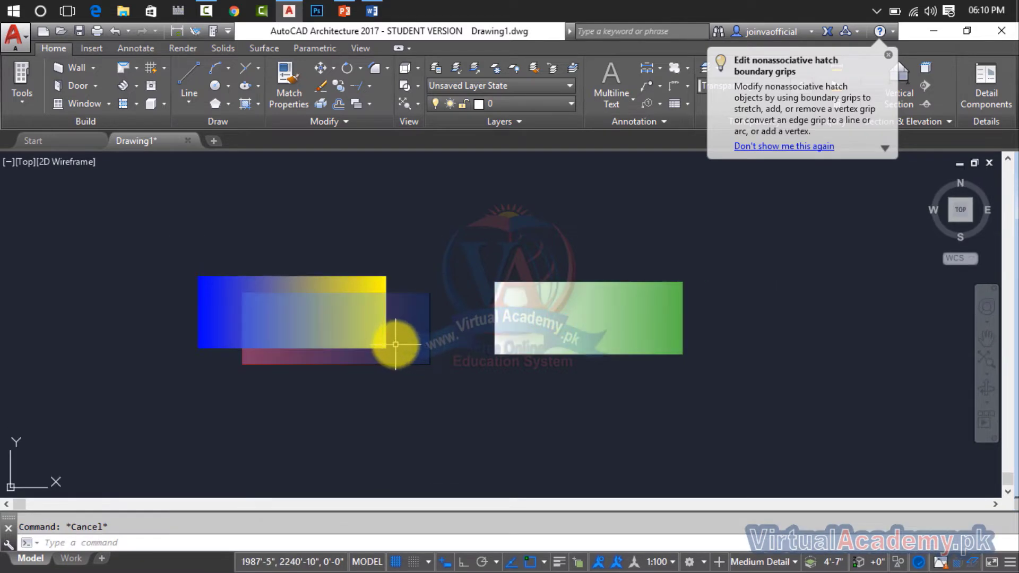
Bring the red-black gradient fill to the front of the blue-yellow one with Bring to Front.
scroll(395, 343, "up", 4)
middle_click_drag(413, 341, 588, 349)
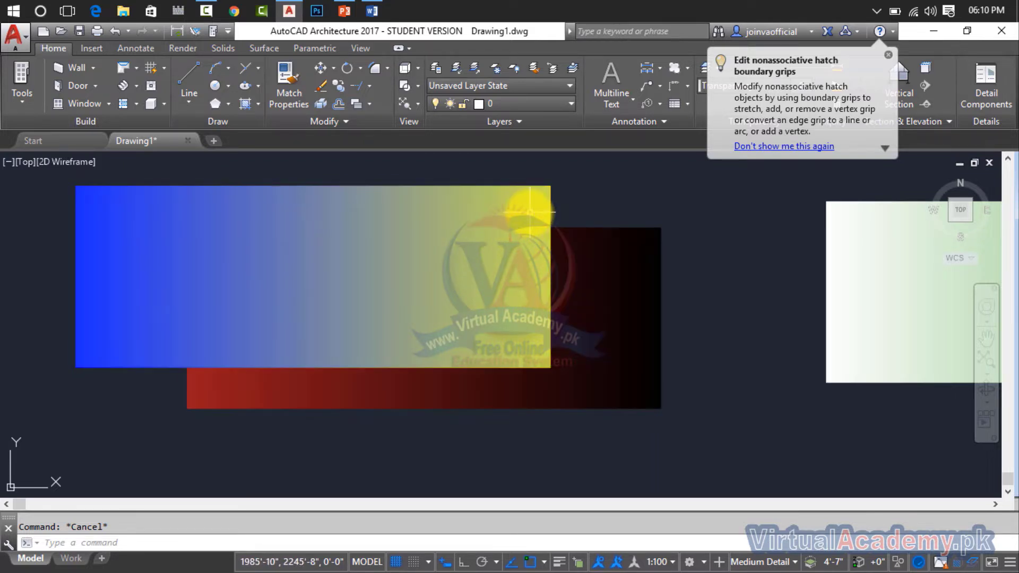
left_click(615, 251)
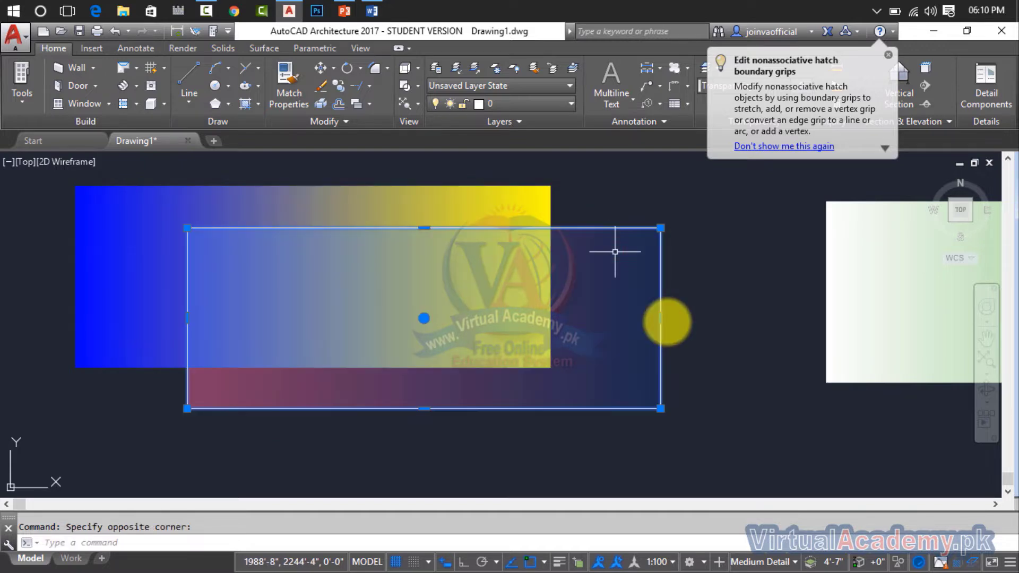
left_click(58, 49)
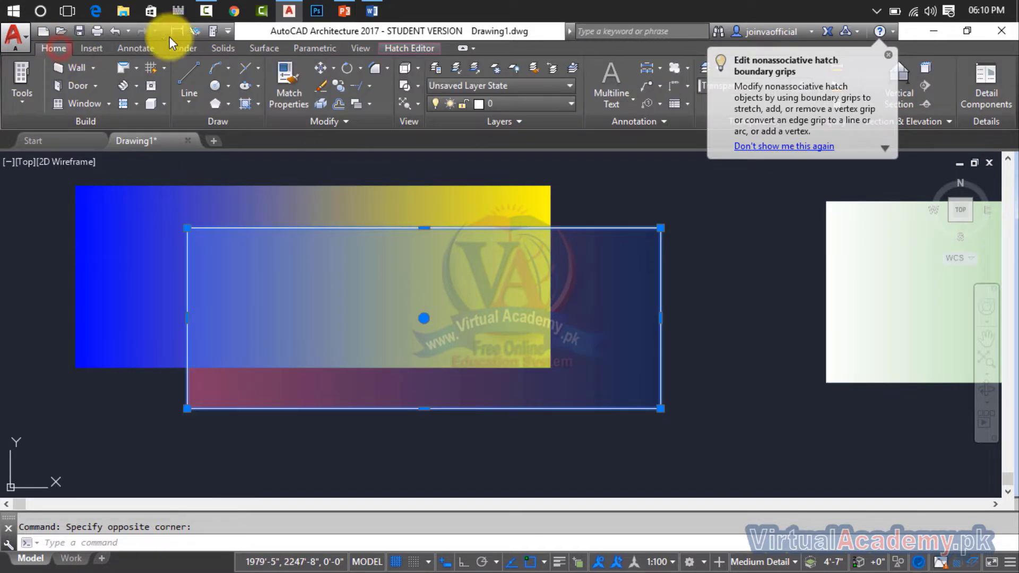
left_click(373, 101)
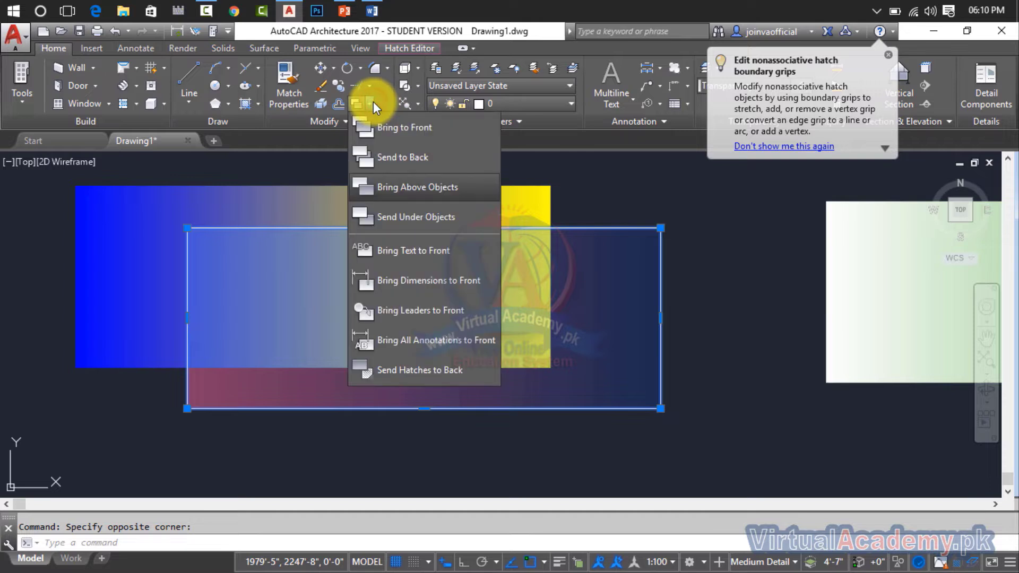
left_click(423, 129)
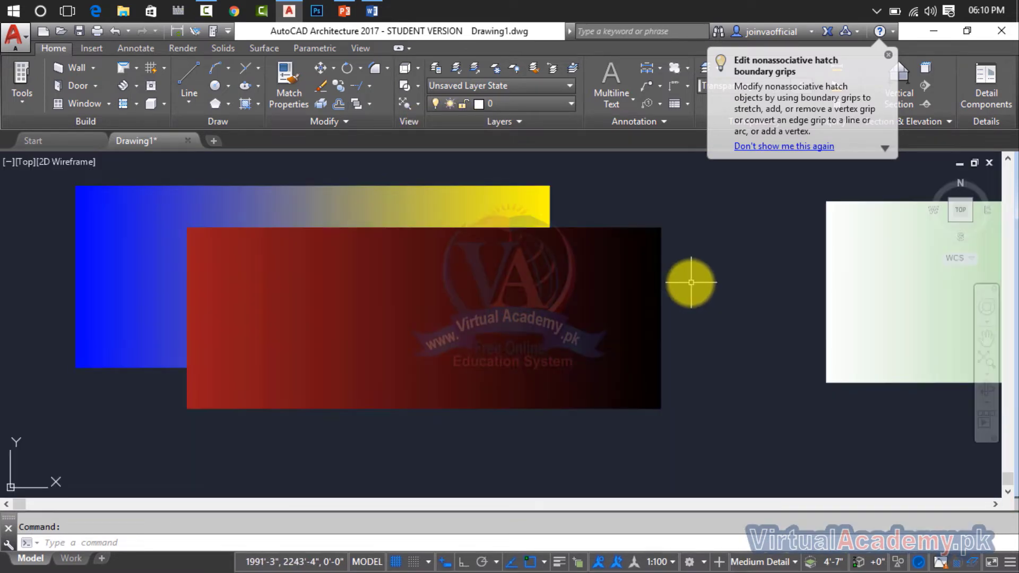
Send the red-black gradient fill behind the blue-yellow one with Send to Back.
left_click(657, 286)
left_click(321, 199)
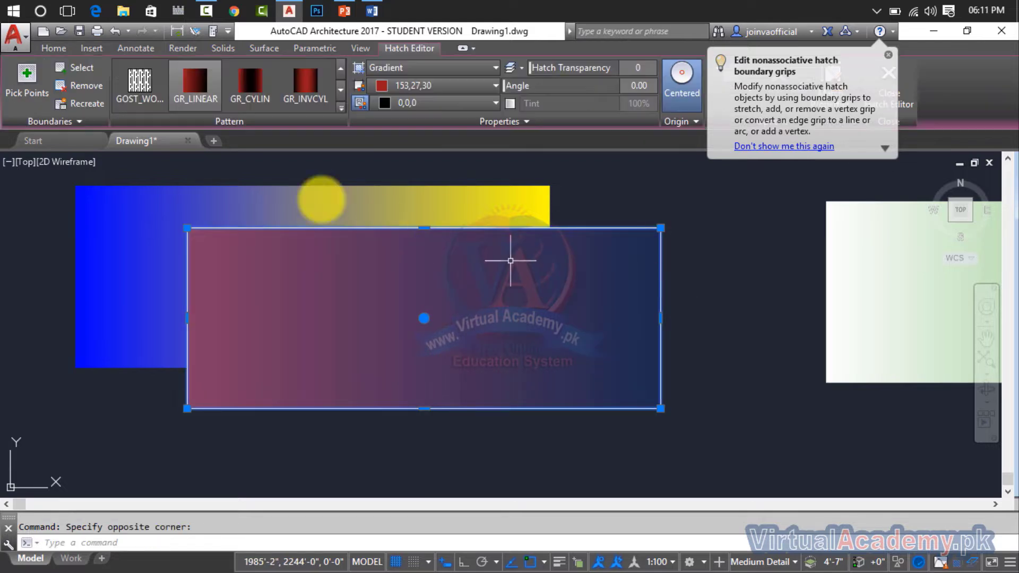
left_click(51, 51)
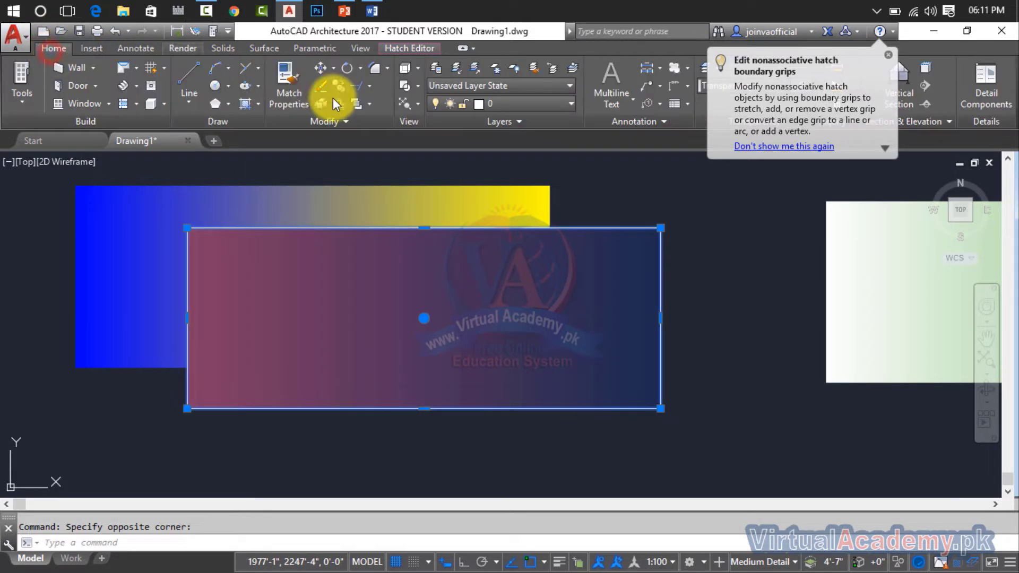
left_click(368, 104)
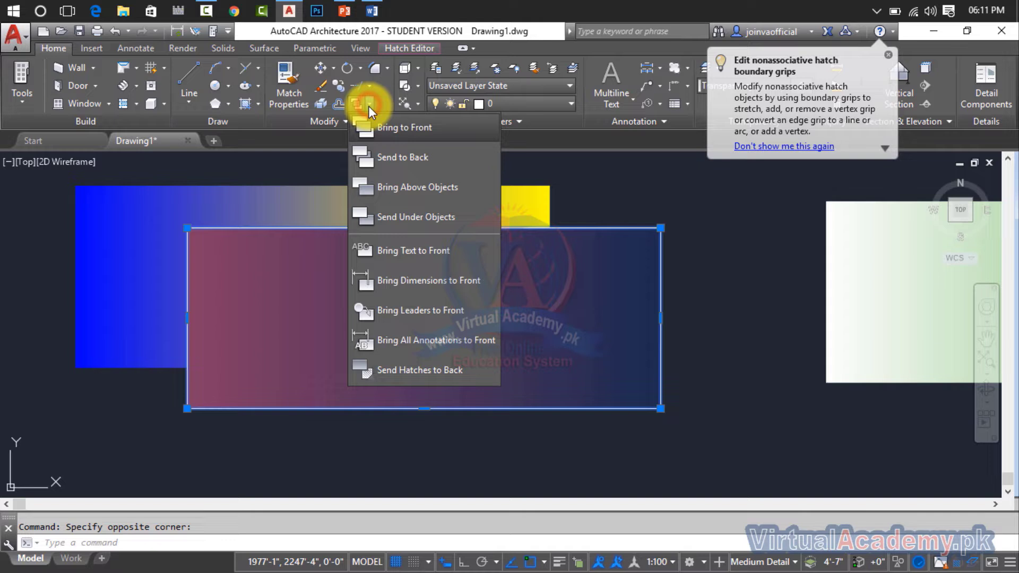
left_click(388, 155)
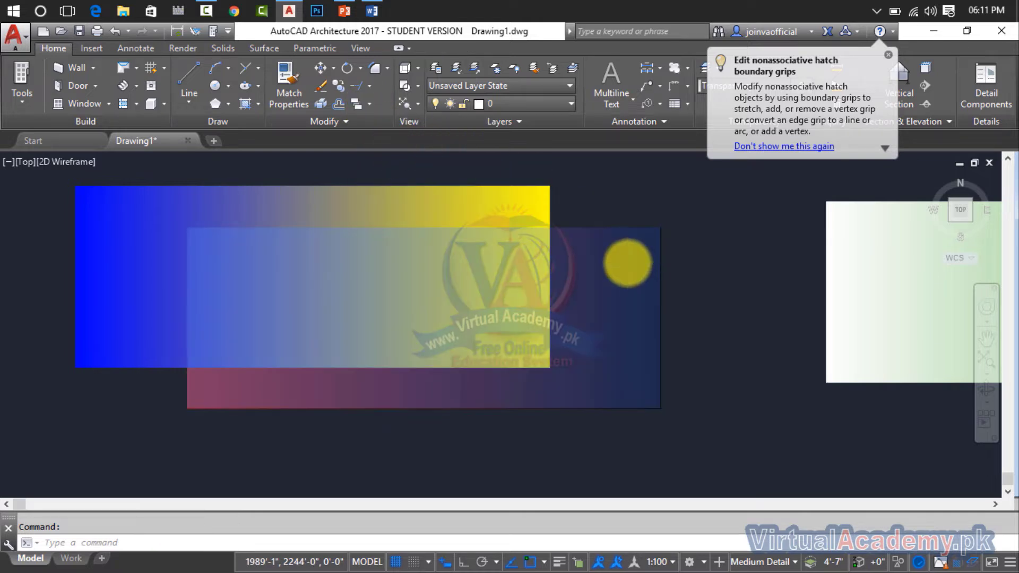
Move the white-green gradient fill so it overlaps the lower right part of the blue-yellow and red-black gradient fills.
scroll(628, 264, "down", 2)
middle_click_drag(610, 267, 506, 276)
left_click(656, 290)
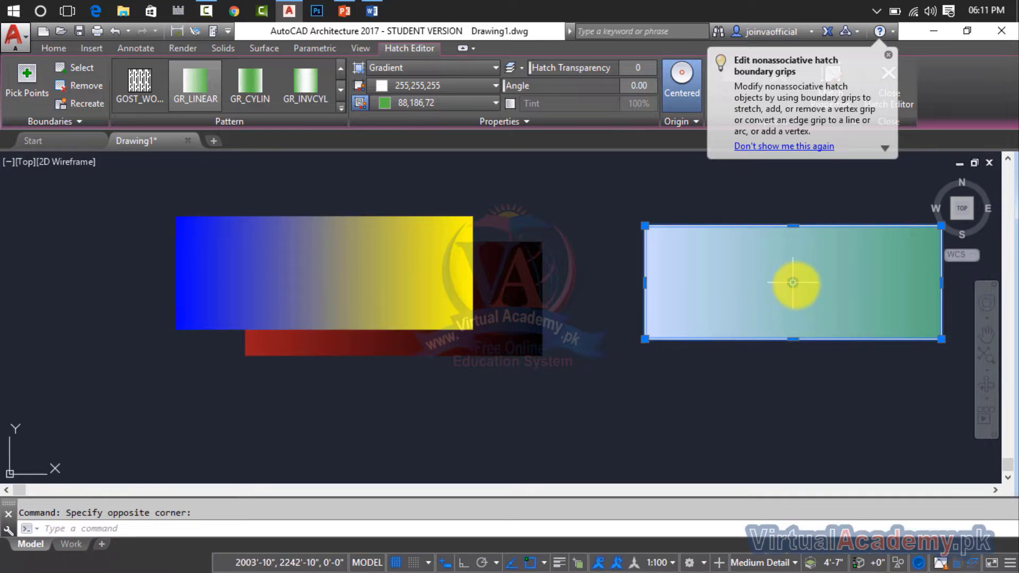
left_click(793, 282)
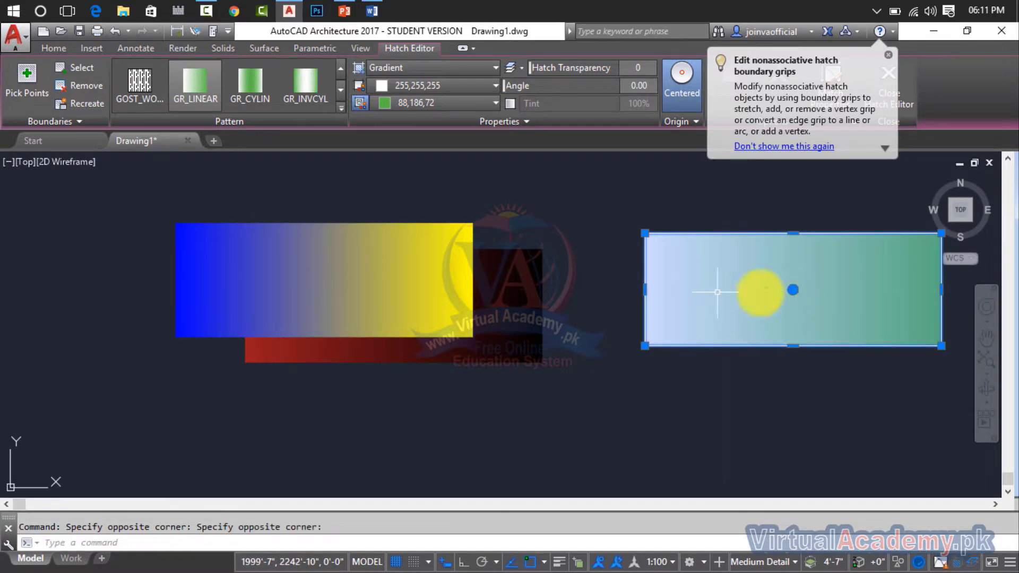
left_click(792, 289)
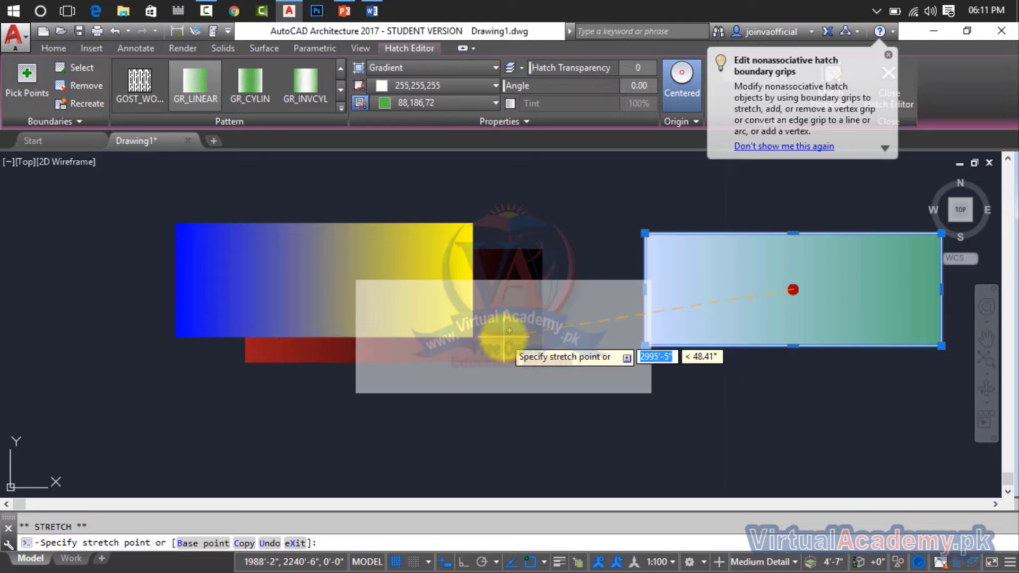
left_click(504, 336)
key("Escape")
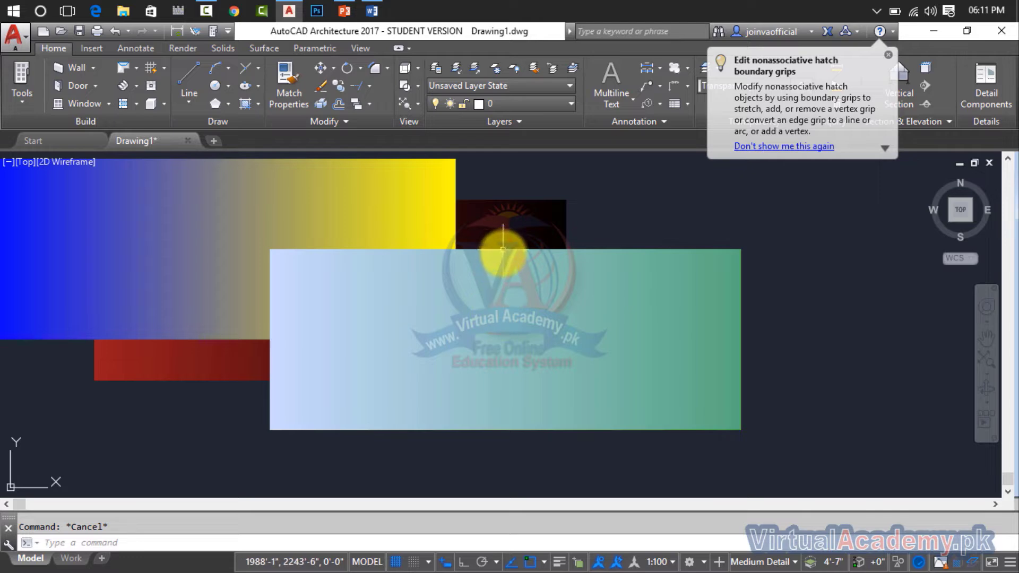
scroll(527, 210, "up", 2)
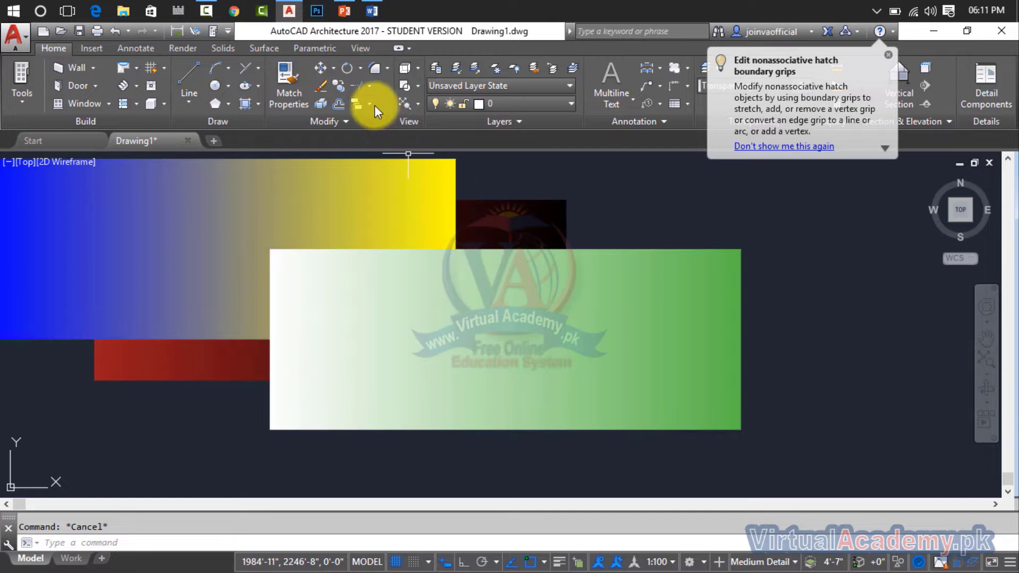
Bring the red-black gradient fill above the white-green one with Bring Above Objects, and undo the change.
left_click(372, 104)
left_click(371, 104)
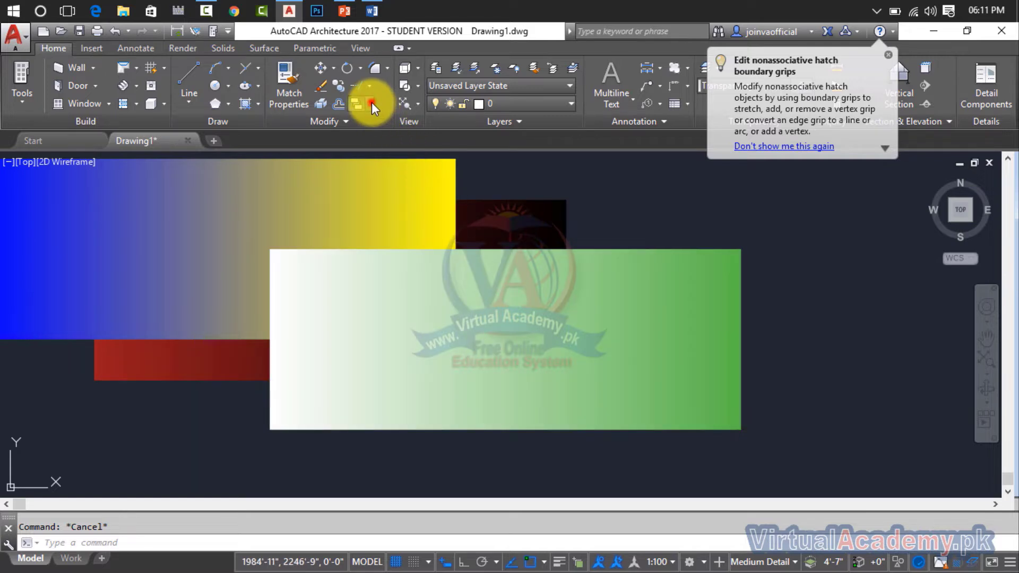
left_click(372, 103)
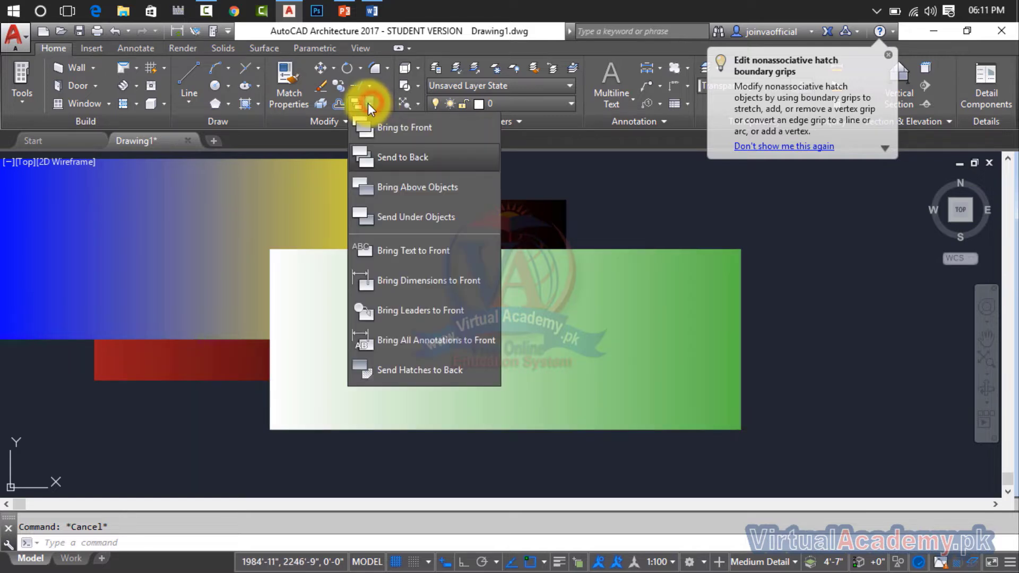
left_click(422, 189)
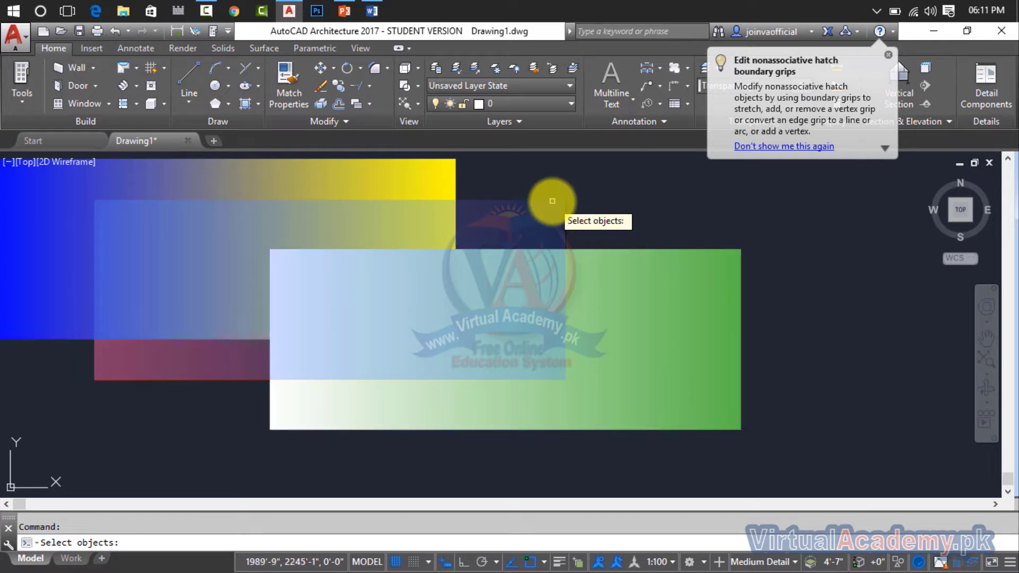
left_click(552, 204)
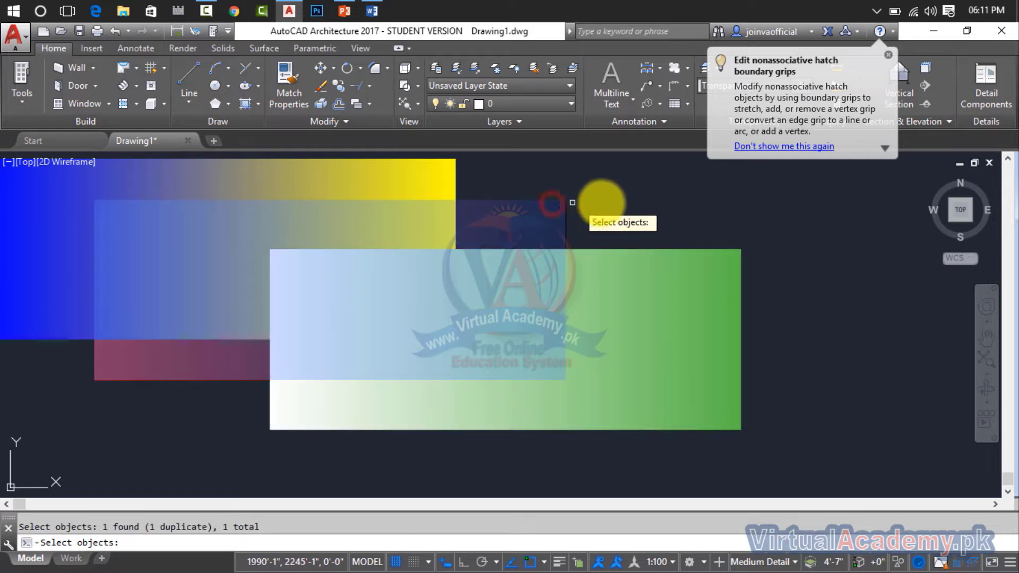
key("Return")
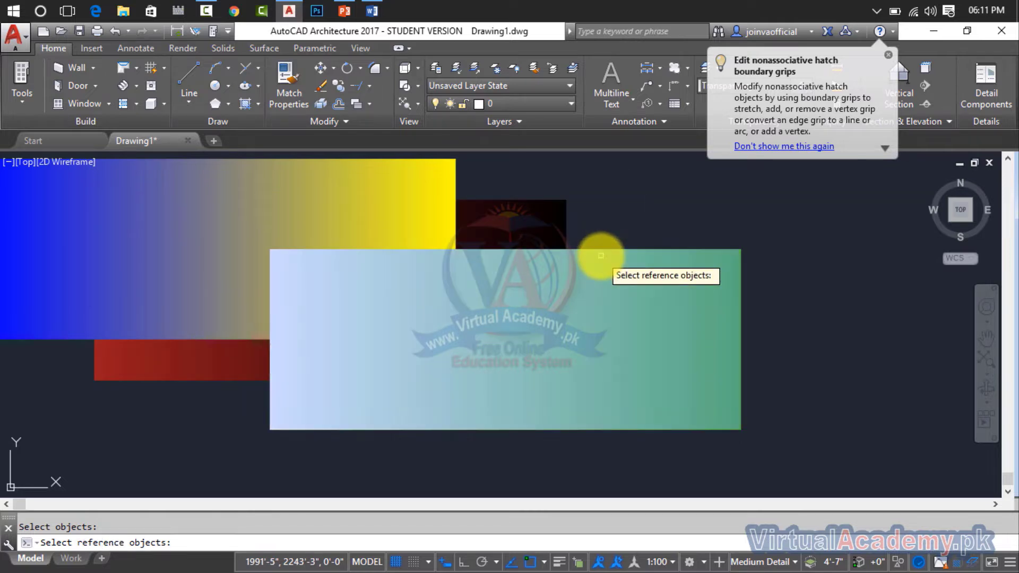
key("Return")
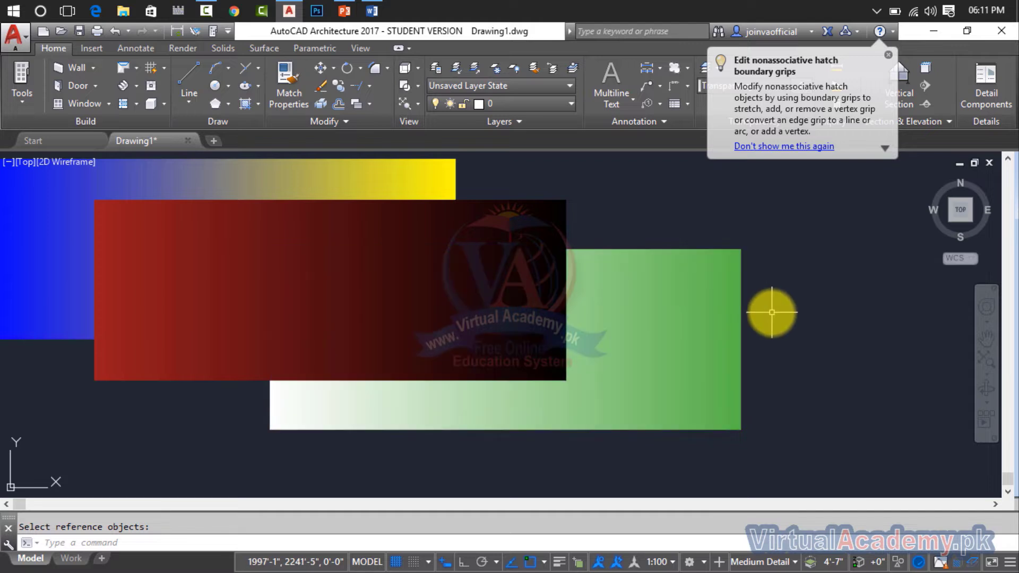
key("ctrl+z")
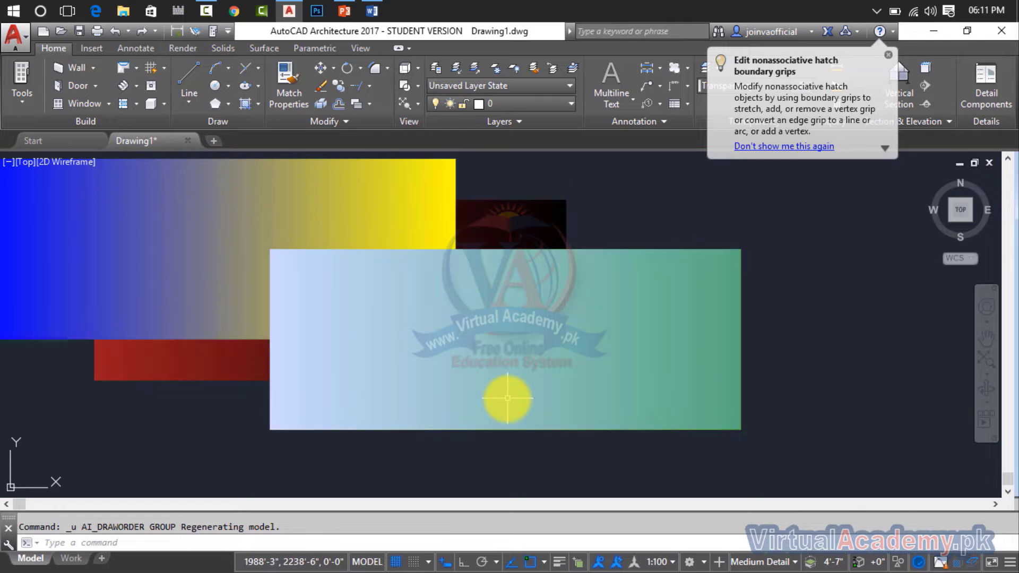
Repeat Bring Above Objects on the red-black gradient fill with the white-green one as reference, and undo it again.
left_click(370, 109)
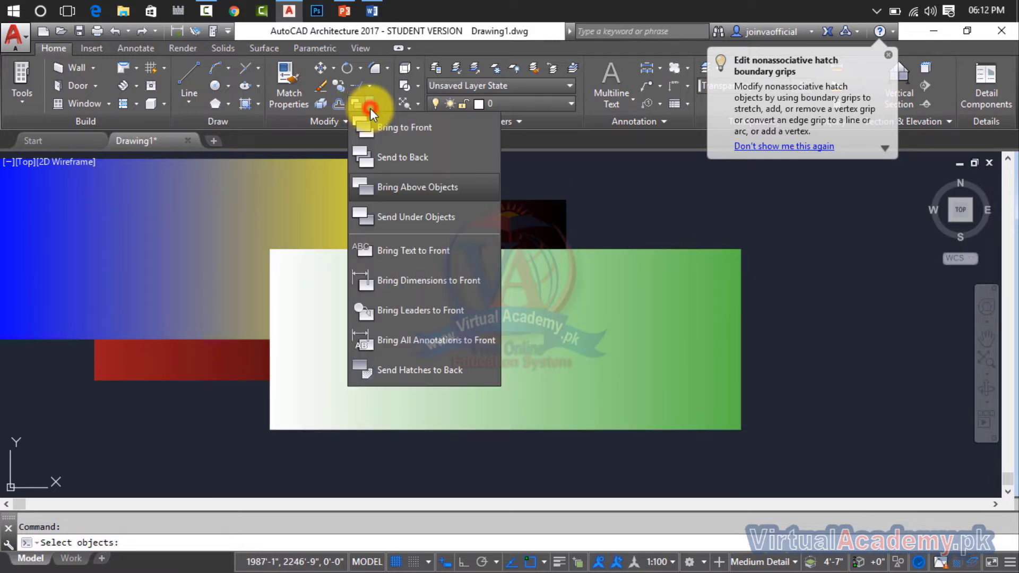
left_click(390, 193)
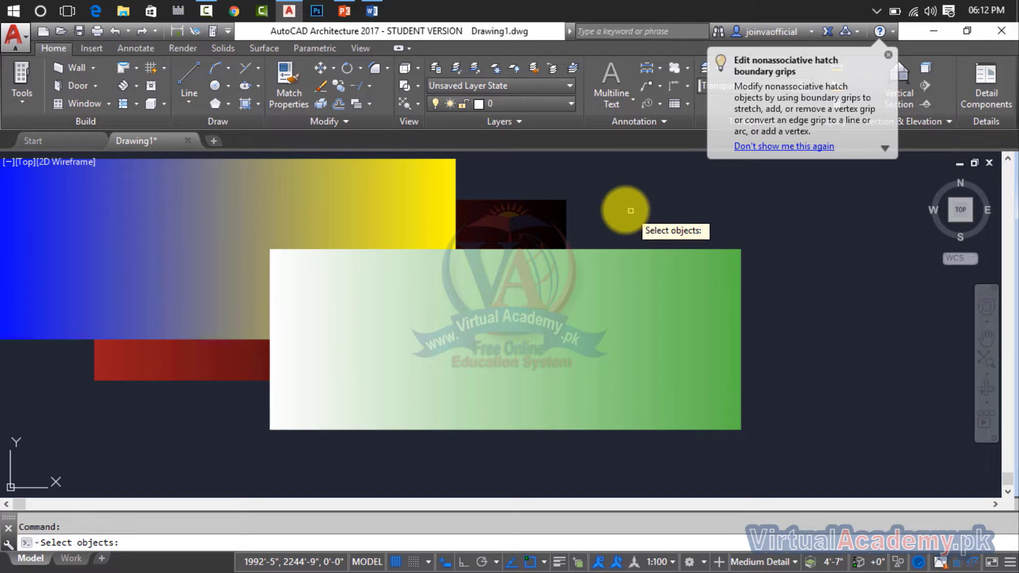
left_click(561, 207)
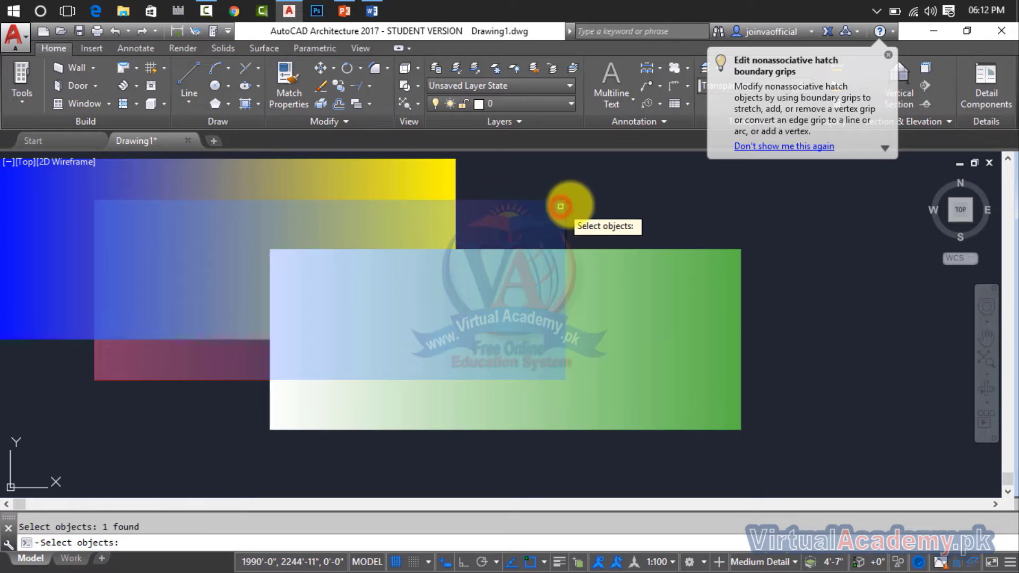
key("Return")
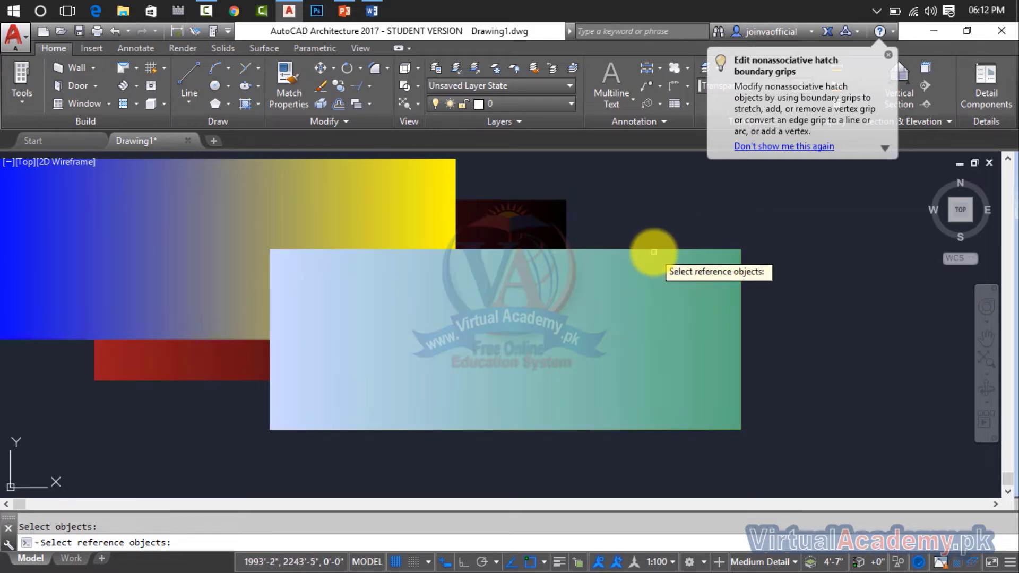
left_click(654, 252)
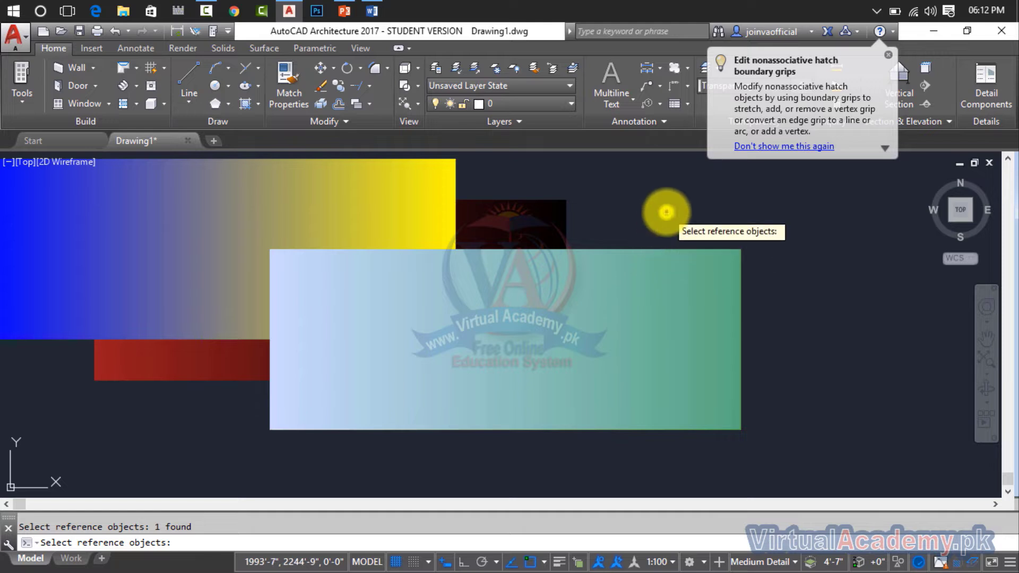
key("Return")
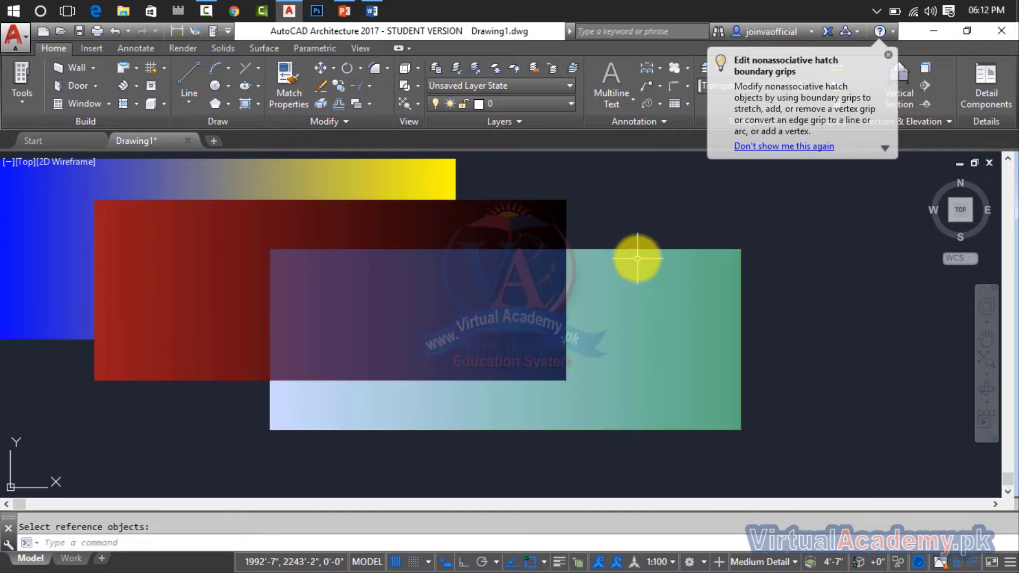
key("ctrl+z")
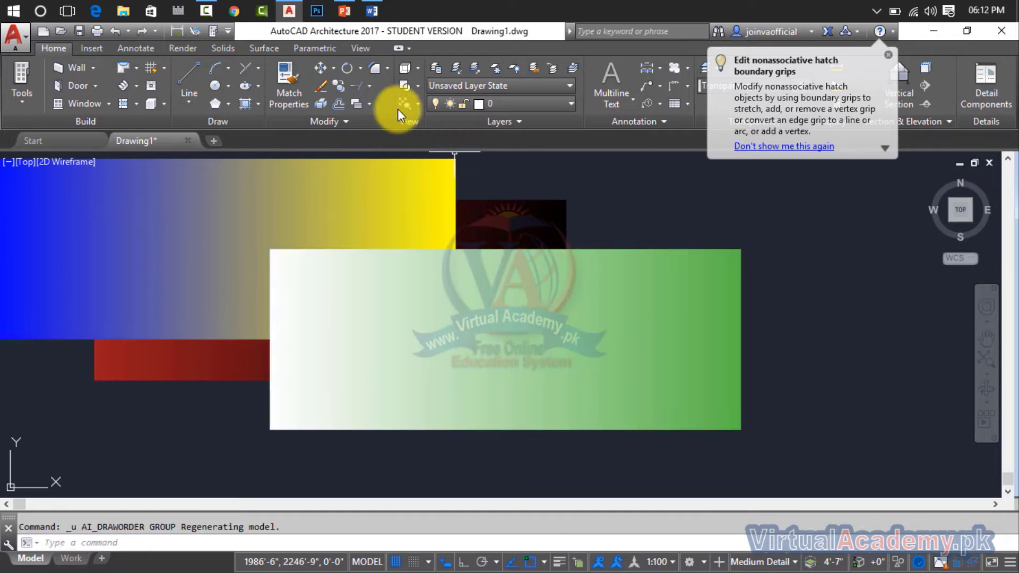
Bring the red-black gradient fill above the blue-yellow one with Bring Above Objects.
left_click(369, 103)
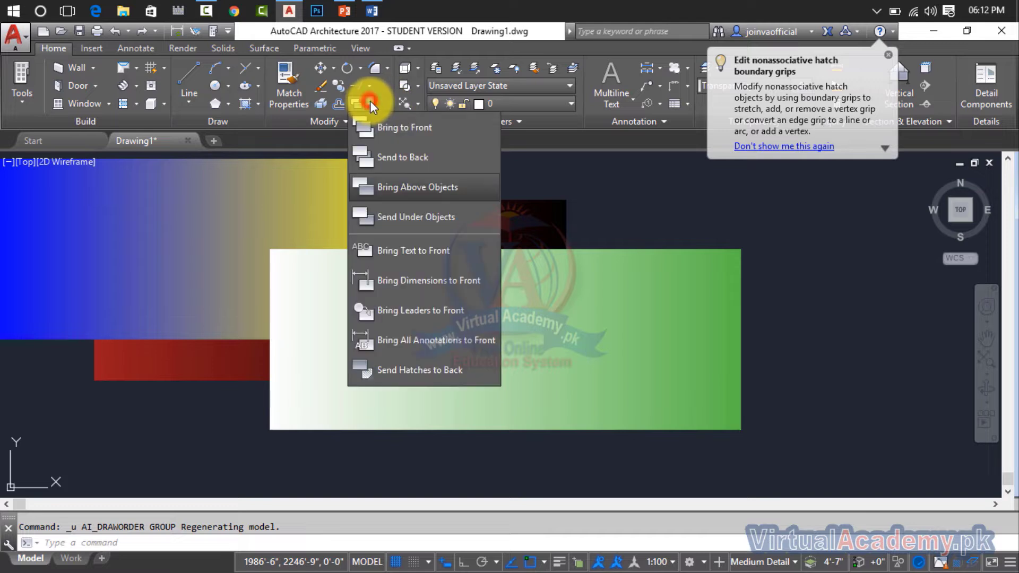
left_click(393, 184)
left_click(531, 205)
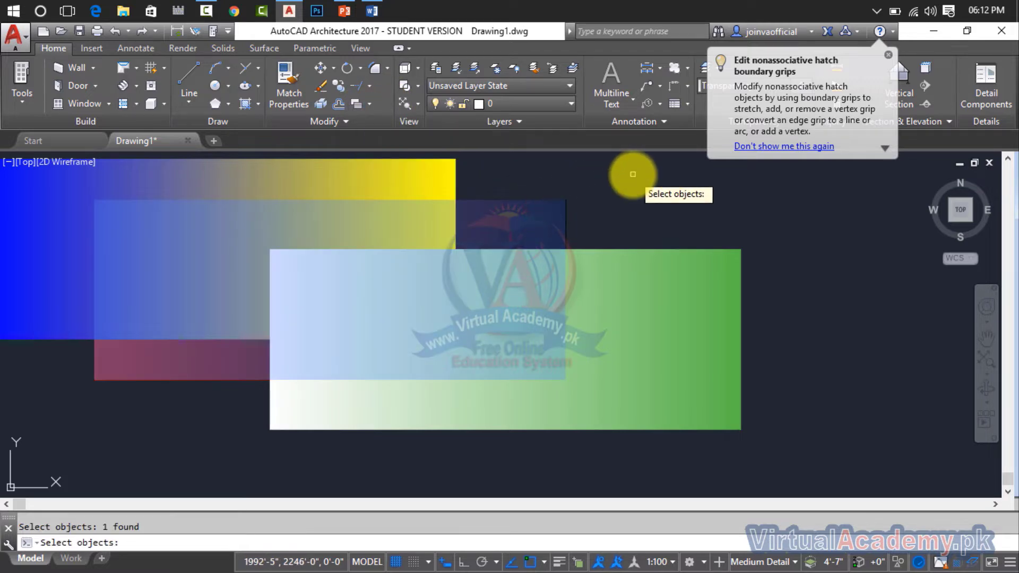
key("Return")
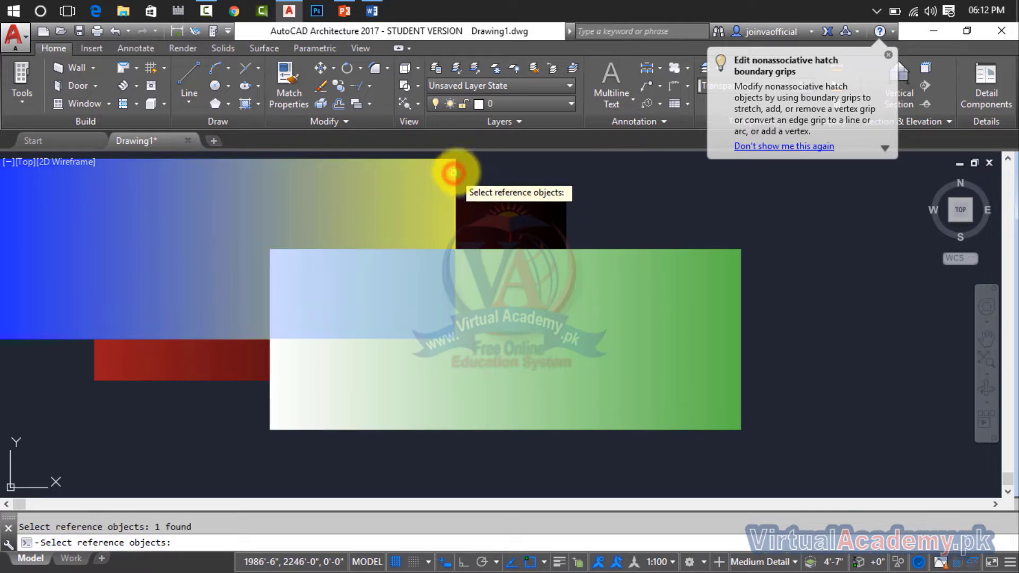
key("Return")
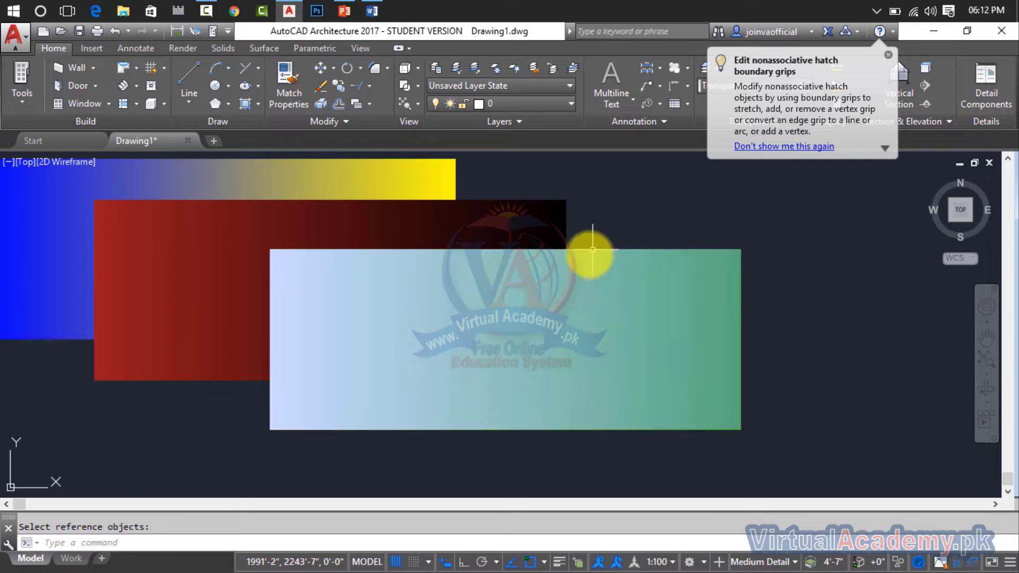
Send the white-green gradient fill under the blue-yellow one with Send Under Objects, and clear the selection.
left_click(368, 105)
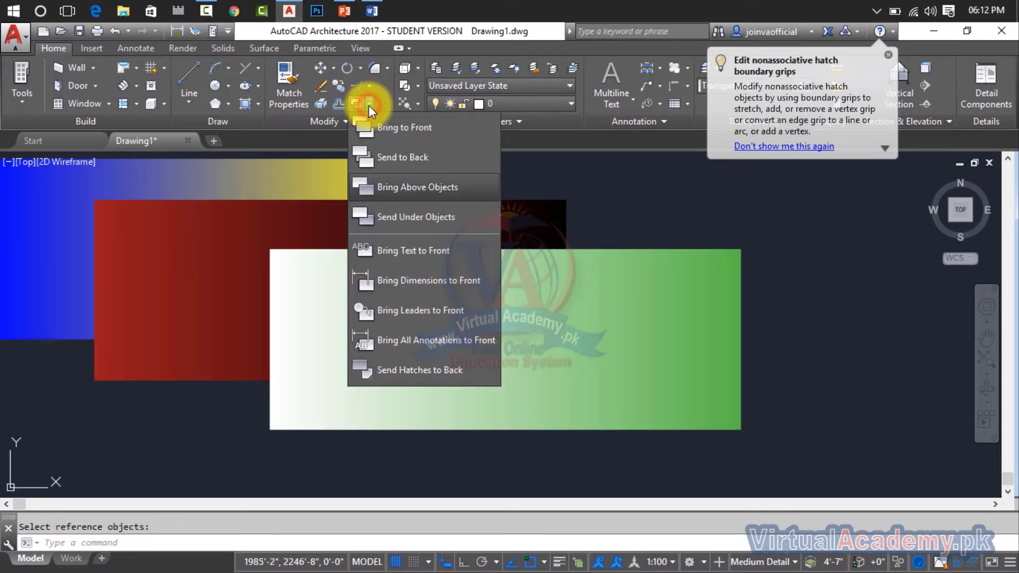
left_click(406, 217)
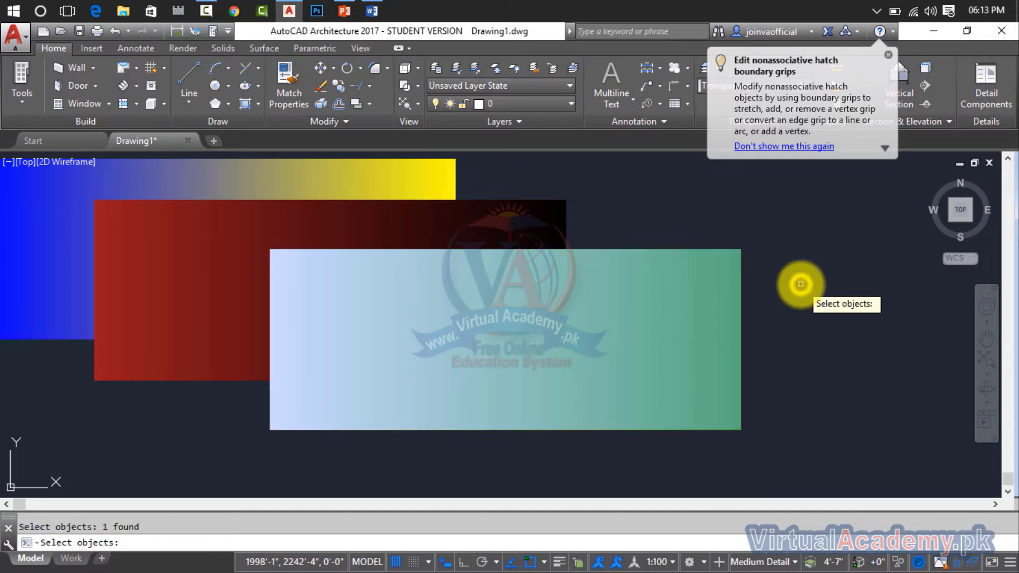
key("Return")
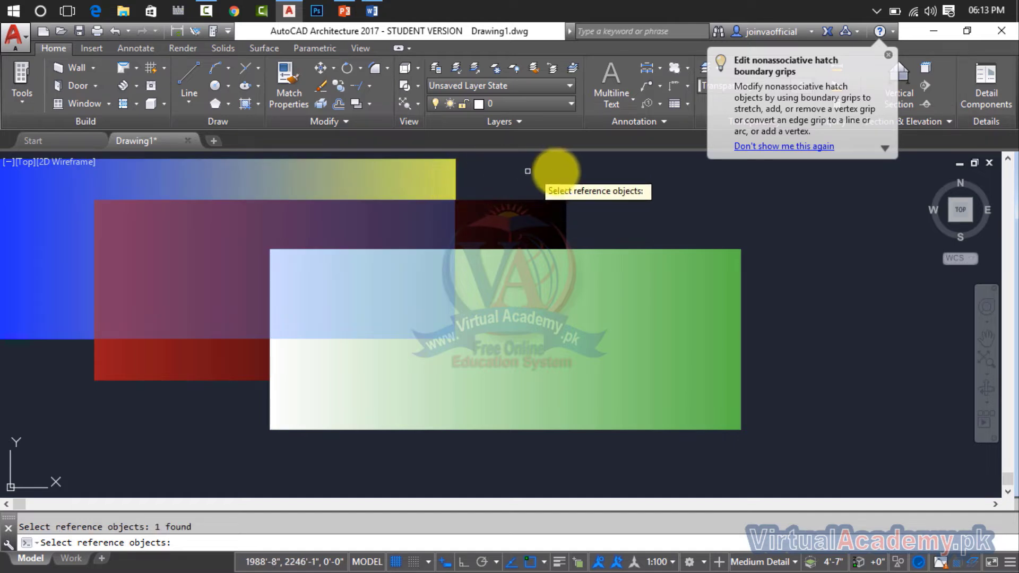
right_click(557, 170)
left_click(677, 318)
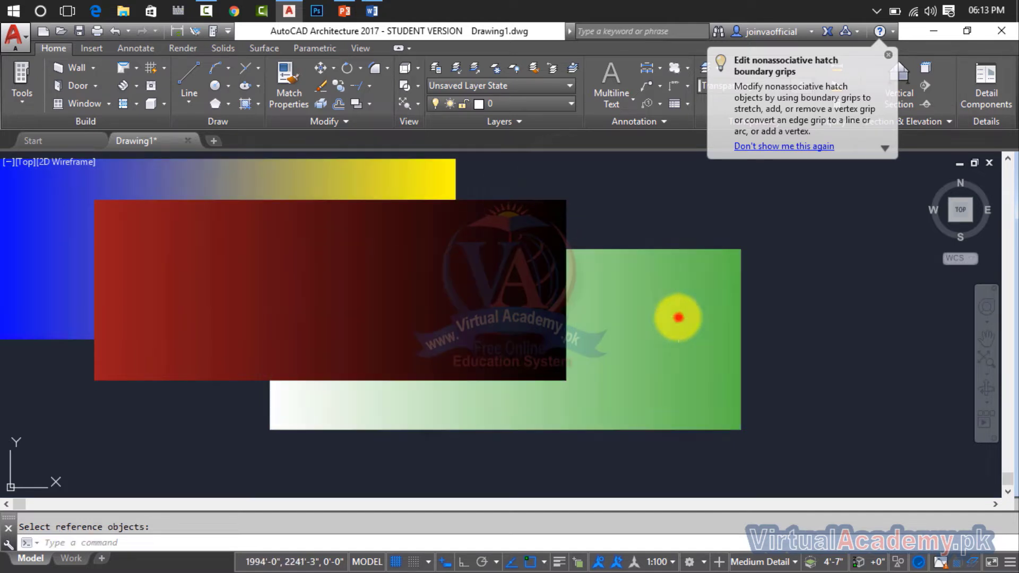
left_click(663, 288)
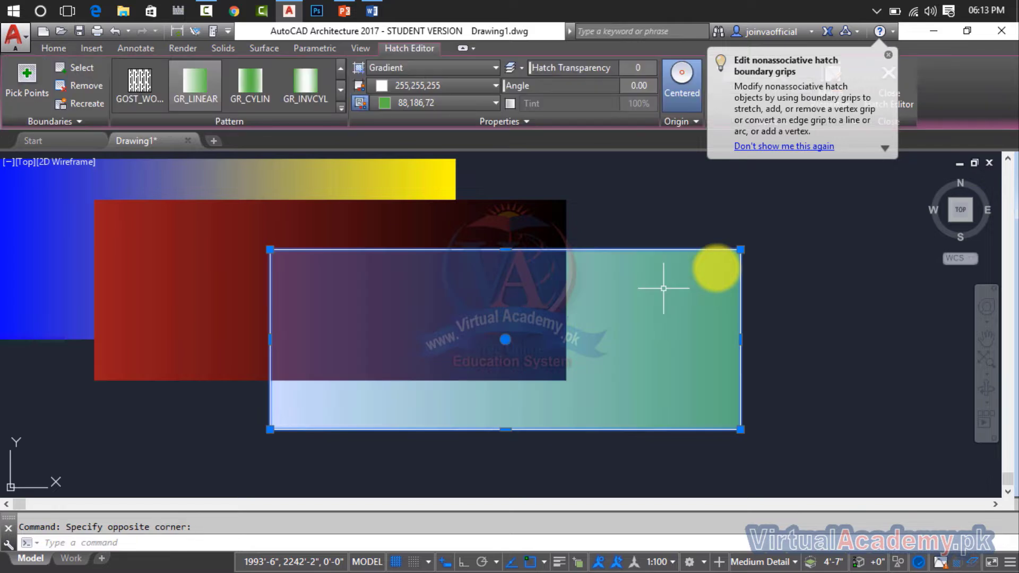
key("Escape")
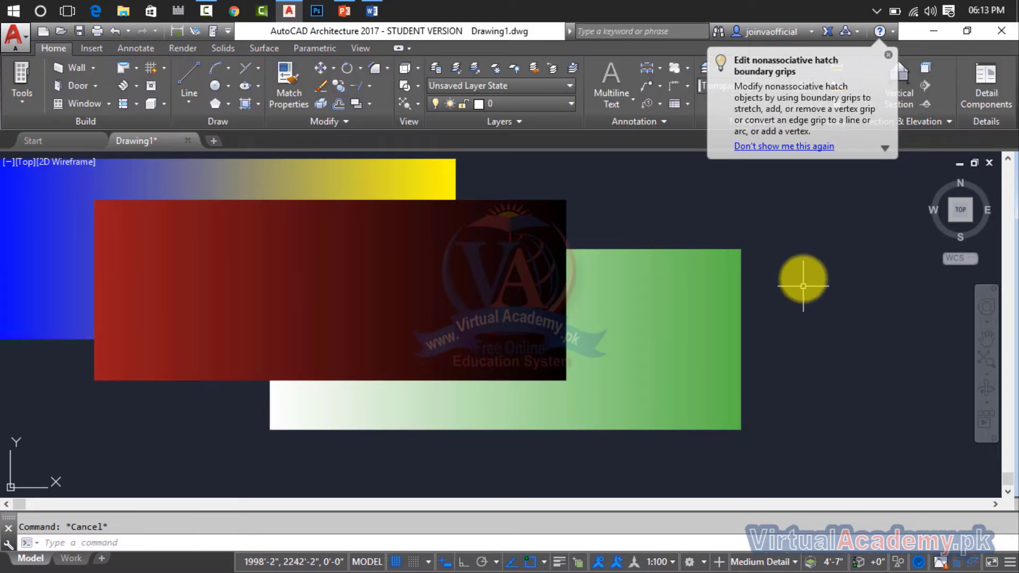
left_click(371, 104)
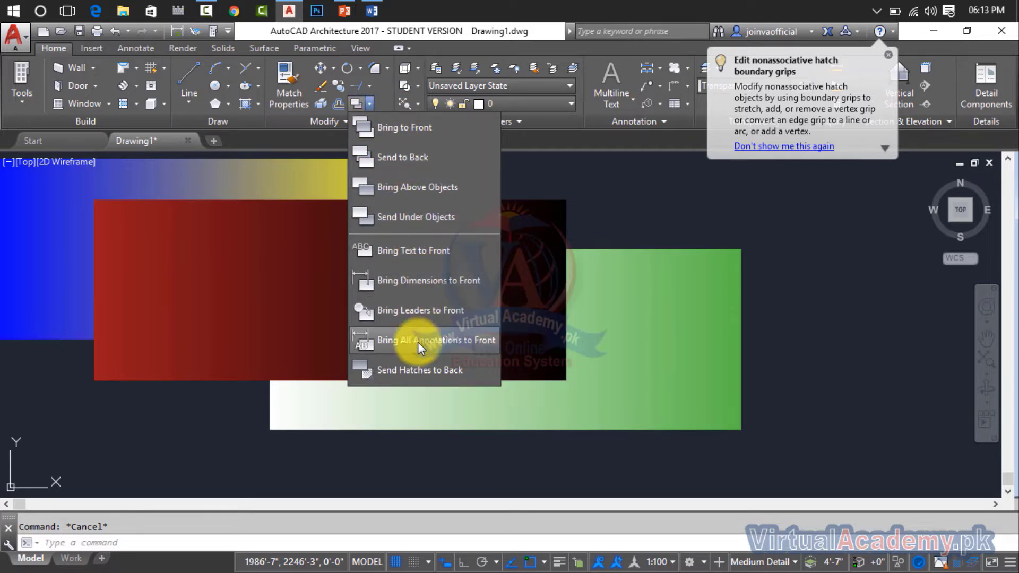
left_click(803, 264)
Create the multiline text "Virtual academy" in the empty area just above the blue-yellow gradient fill.
middle_click_drag(803, 263, 956, 350)
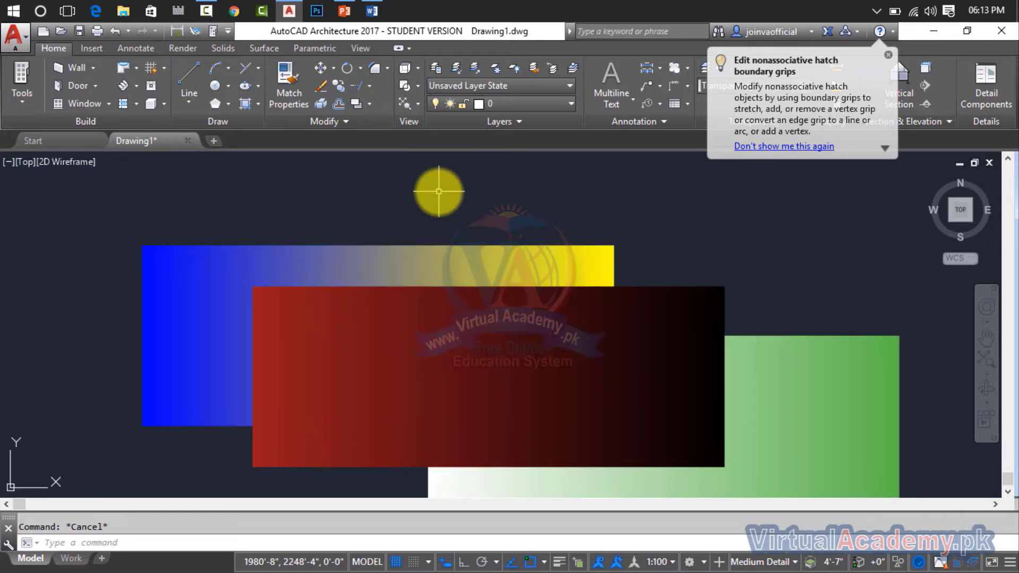
key("Return")
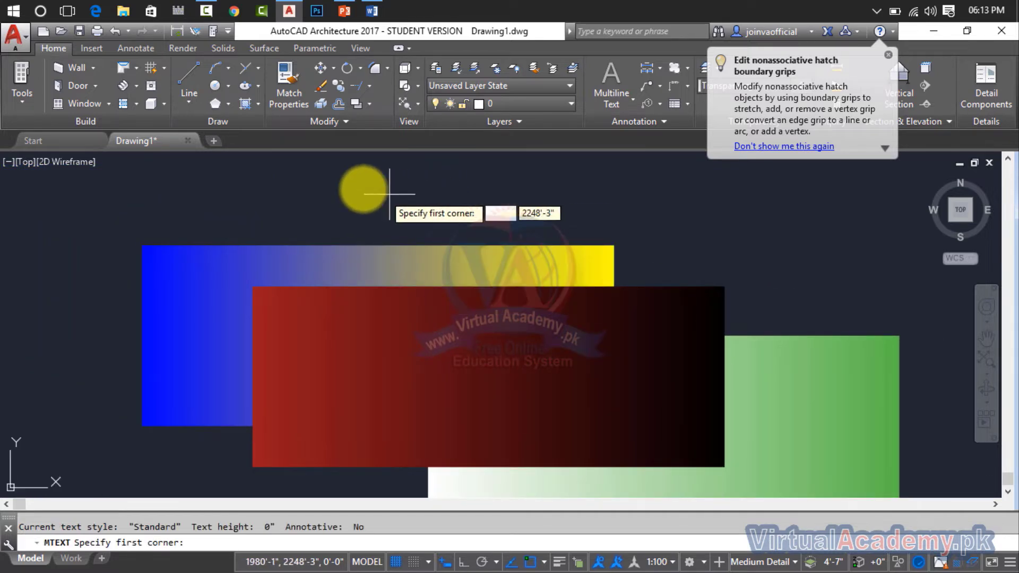
left_click(341, 182)
left_click(503, 229)
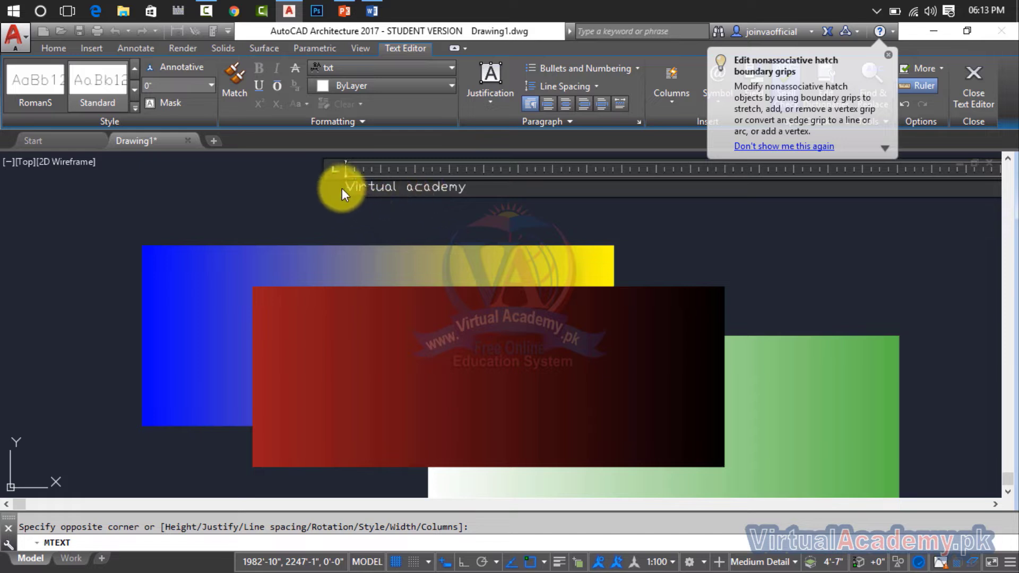
Format the "Virtual academy" text in bold Times New Roman with a height of 3", and finish editing it.
left_click_drag(467, 185, 355, 197)
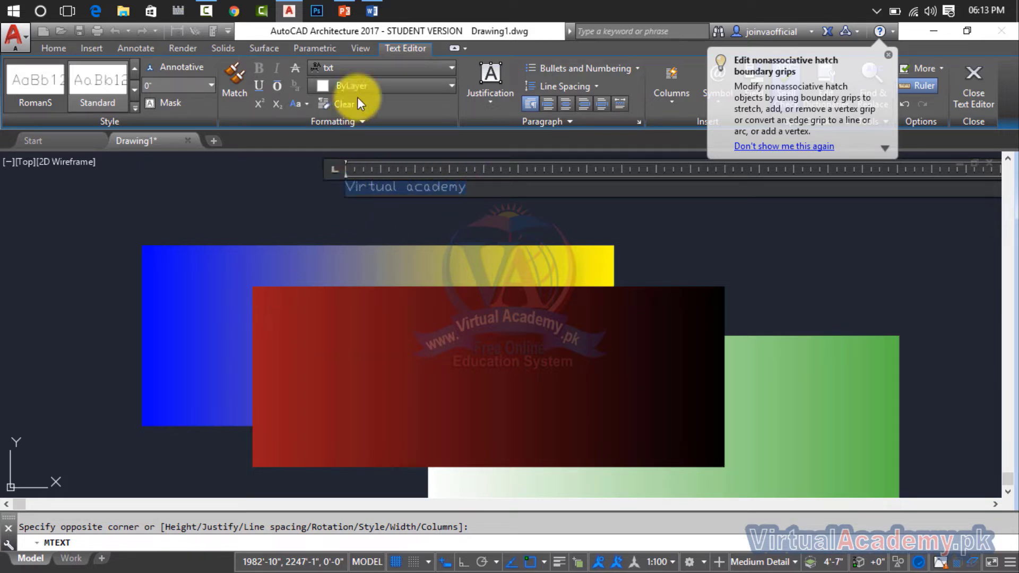
left_click(360, 70)
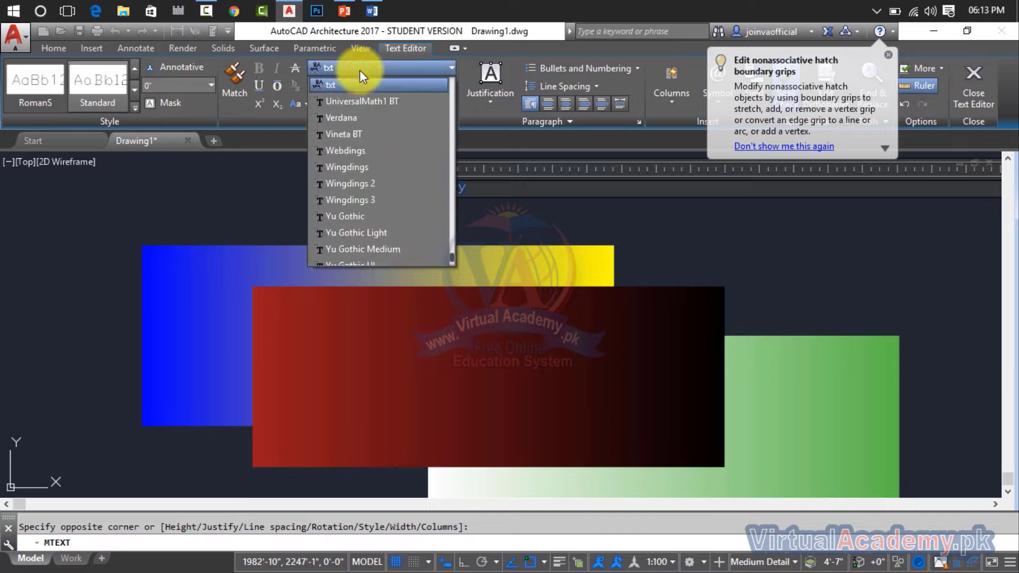
scroll(360, 70, "up", 5)
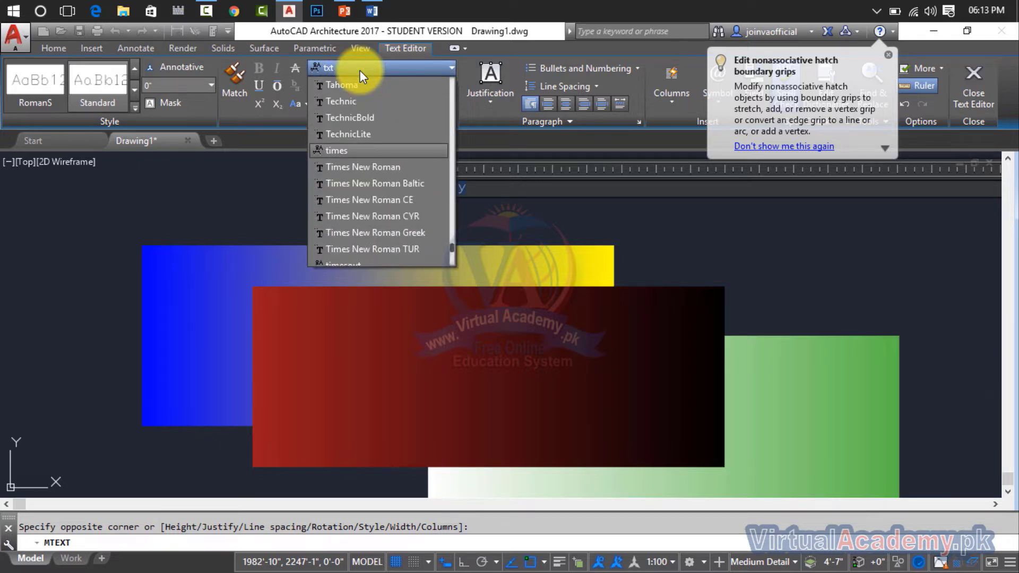
key("Down")
key("Return")
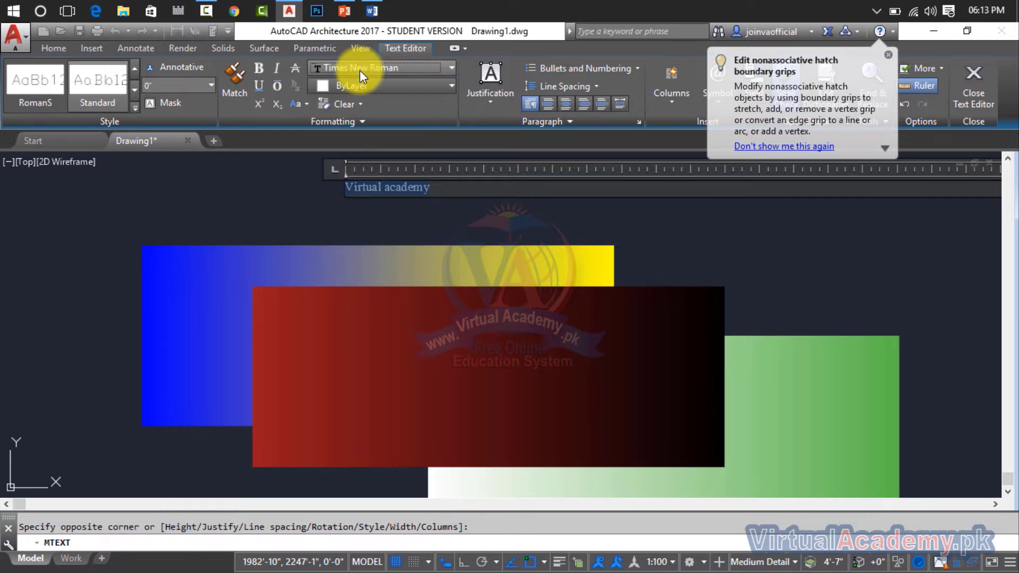
left_click(257, 71)
left_click(215, 89)
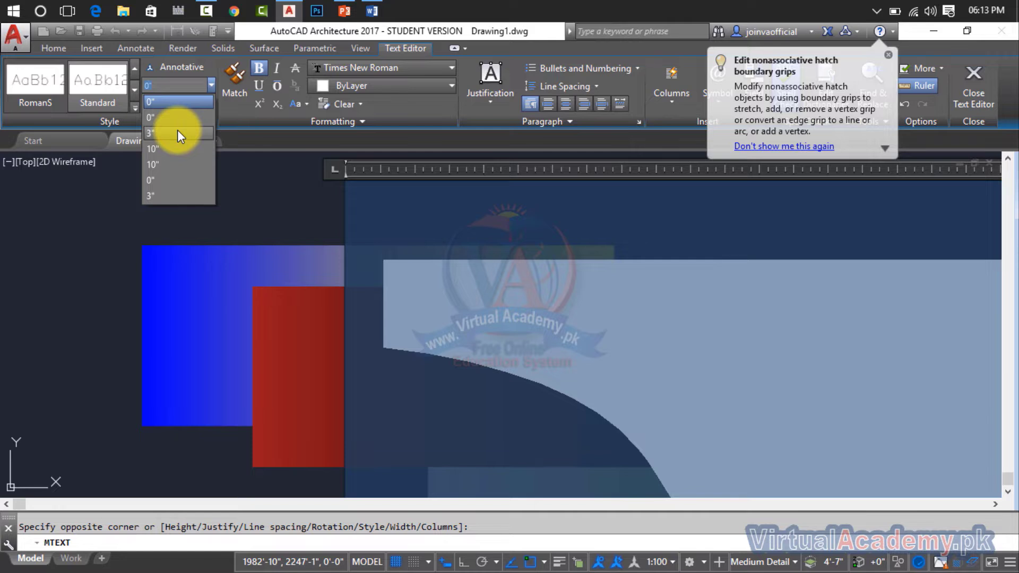
left_click(177, 133)
left_click(259, 187)
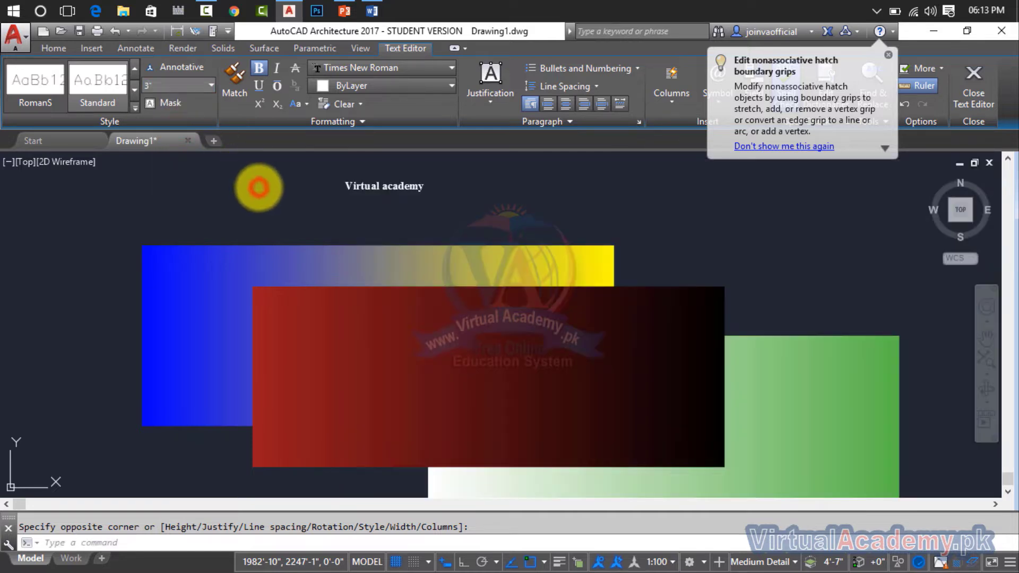
Reopen the "Virtual academy" text for editing and set the height of all its characters to 10".
left_click(376, 187)
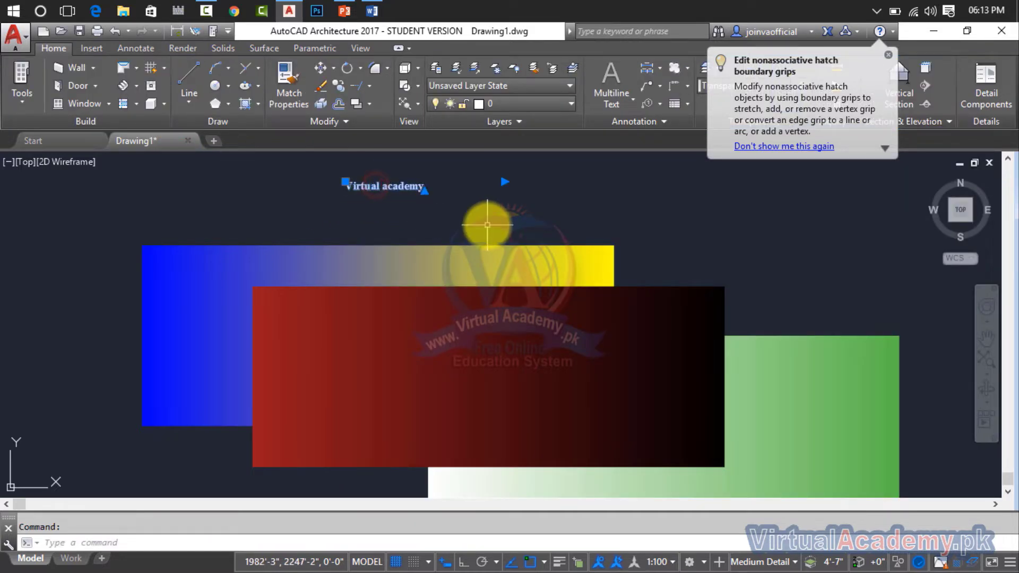
left_click(385, 188)
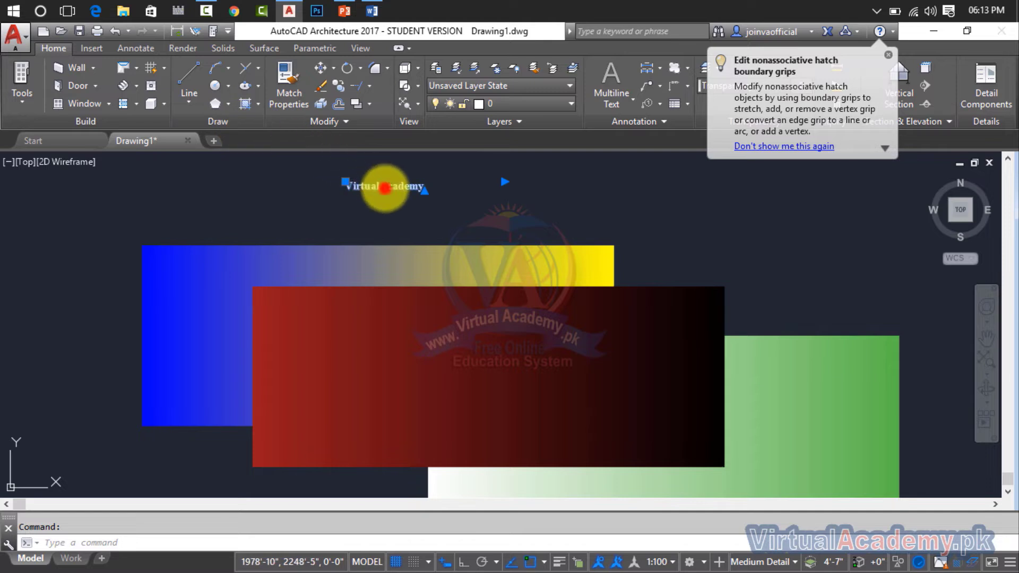
double_click(385, 187)
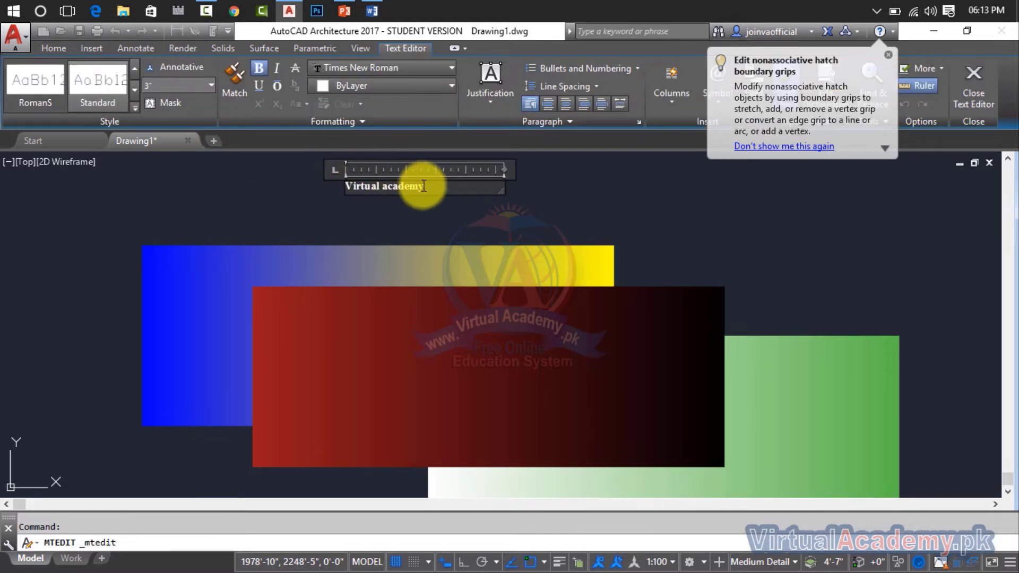
left_click_drag(424, 186, 300, 178)
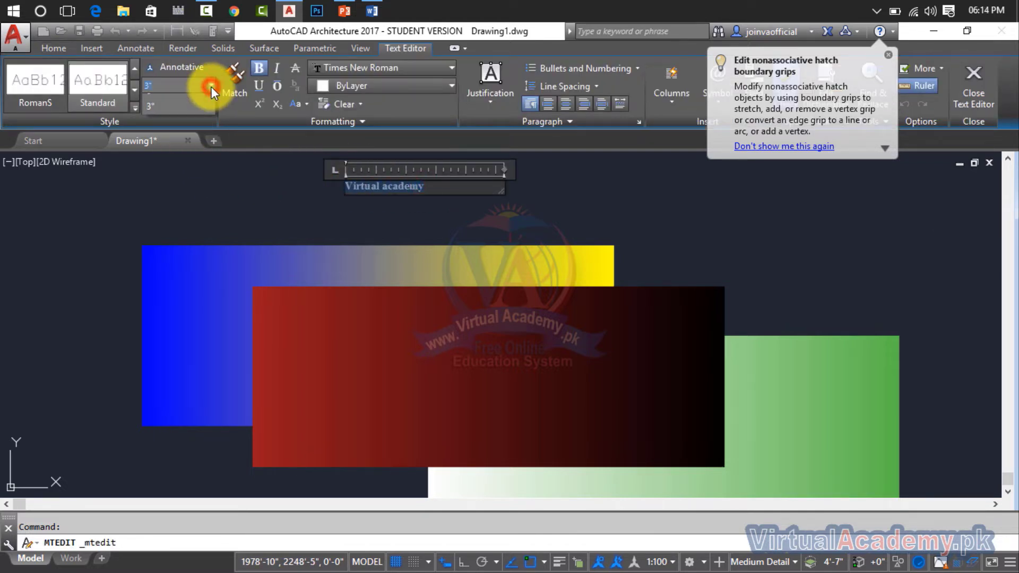
left_click(211, 87)
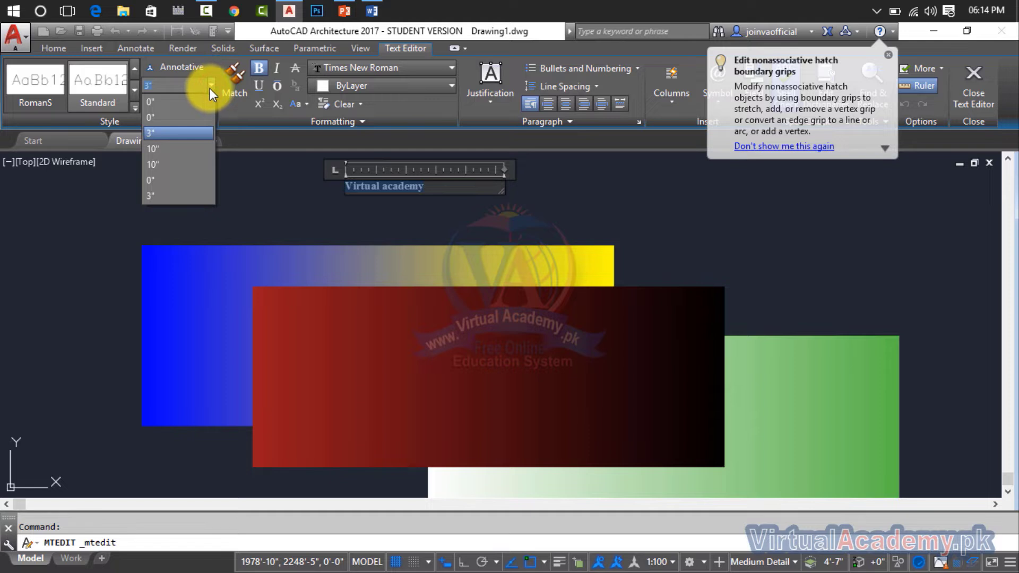
left_click(179, 149)
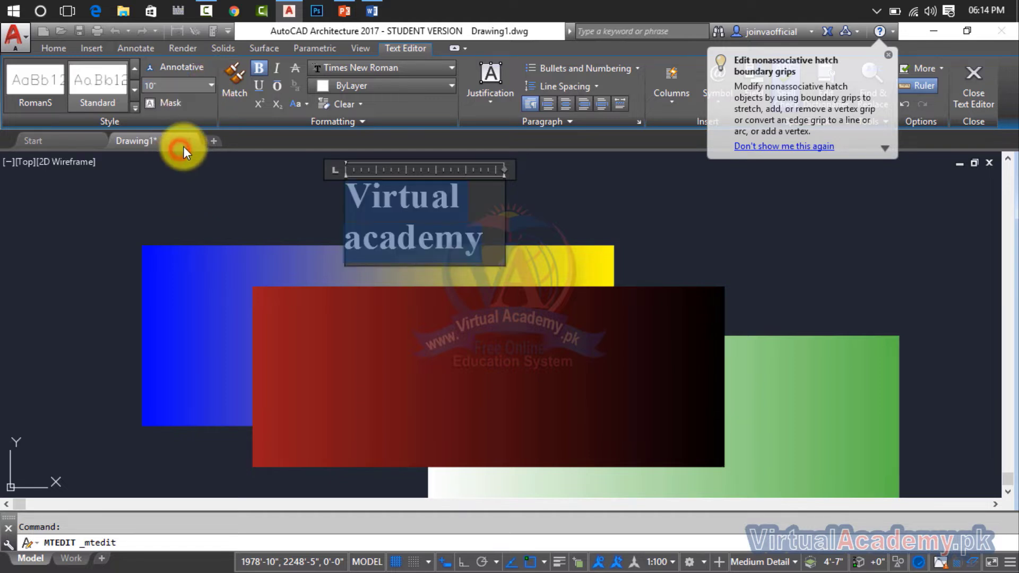
left_click(547, 211)
Move the "Virtual academy" text down so it straddles the upper edge of the red-black gradient fill, and clear the selection.
left_click(415, 197)
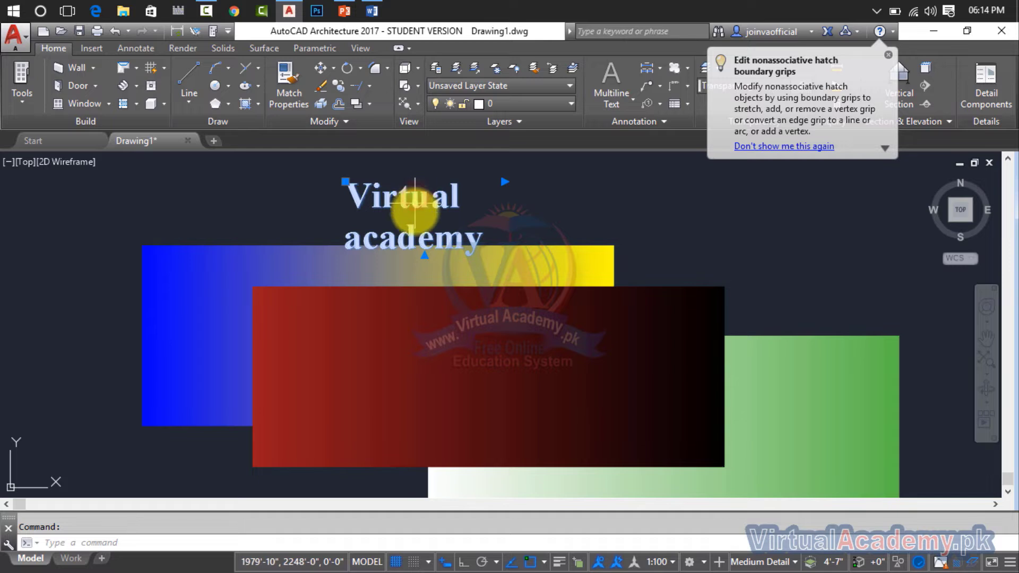
left_click(345, 182)
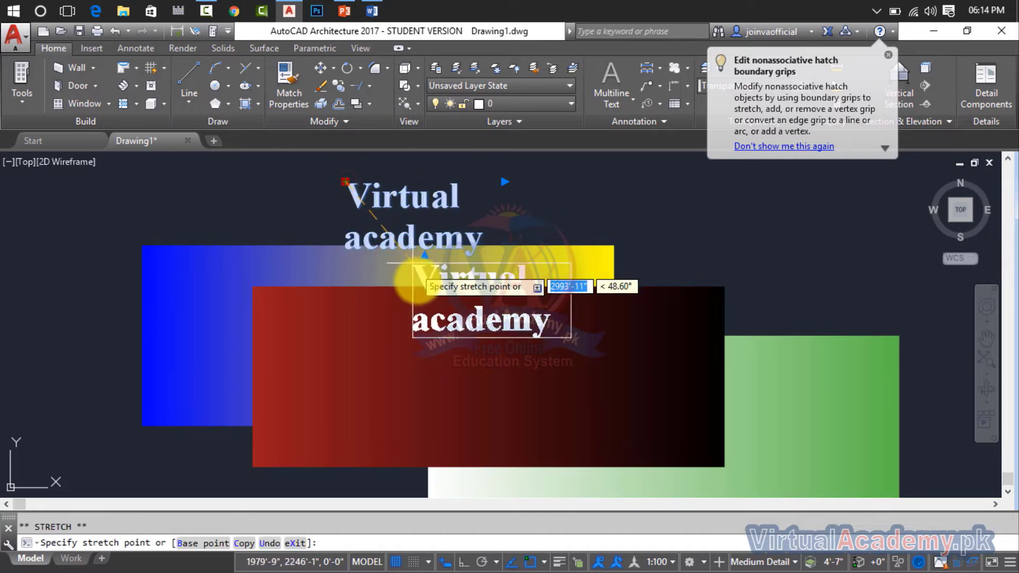
left_click(414, 279)
scroll(573, 321, "up", 3)
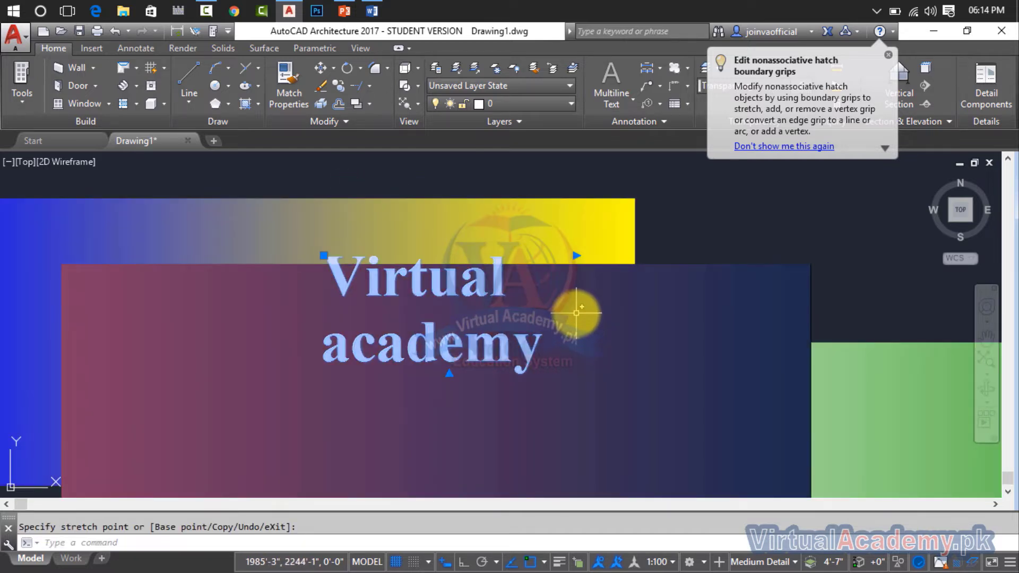
key("Escape")
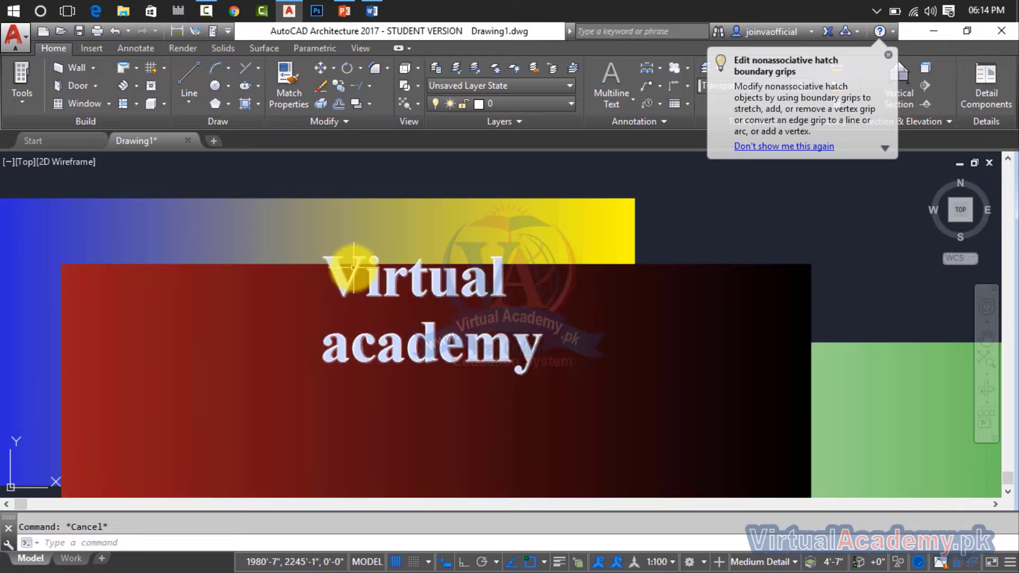
left_click(353, 268)
left_click(327, 256)
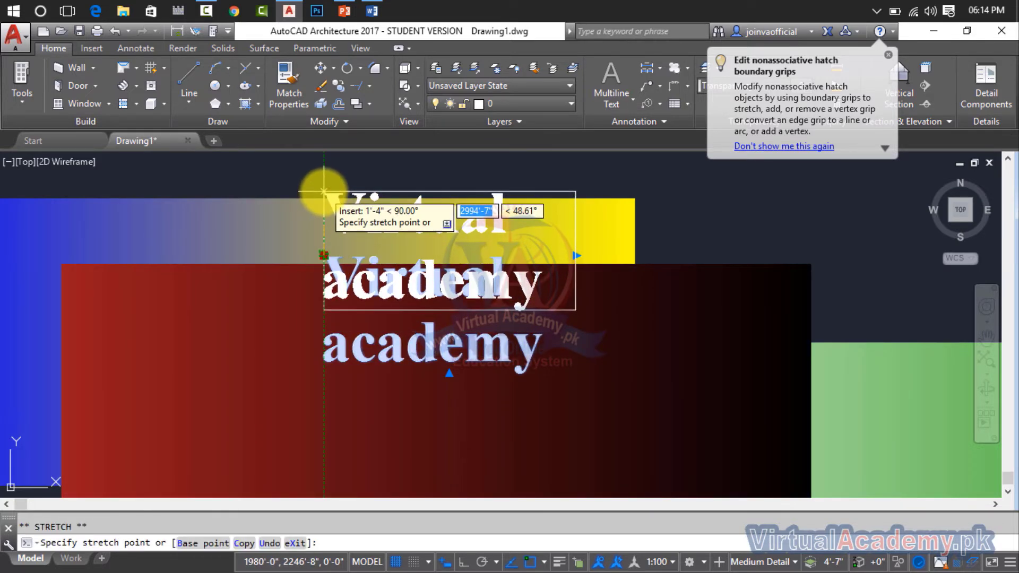
key("Escape")
Move the white-green gradient fill to the empty area right of the other fills, and clear the selection.
scroll(326, 200, "down", 3)
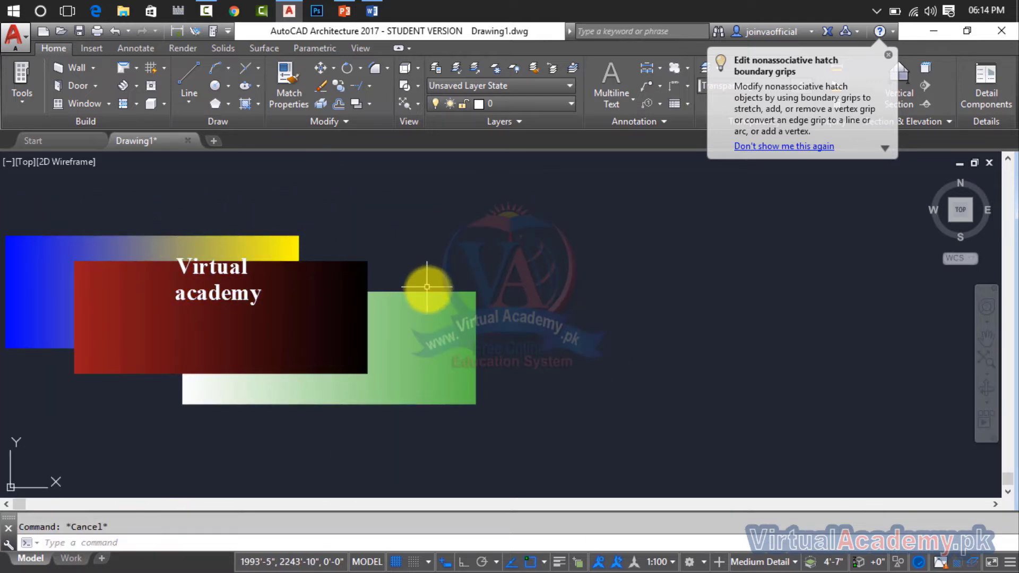
left_click(427, 287)
left_click(422, 351)
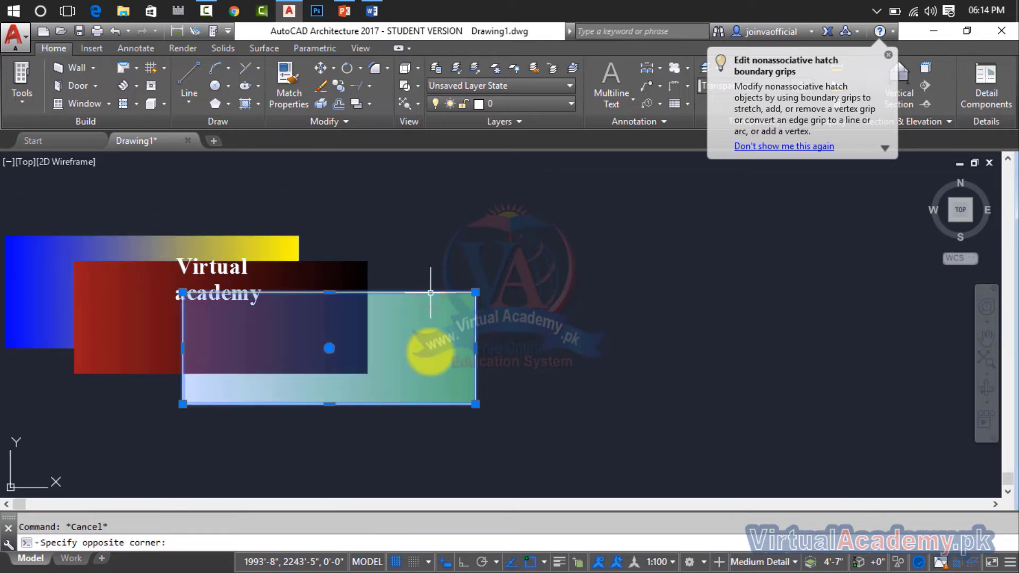
left_click(329, 347)
left_click(669, 352)
key("Escape")
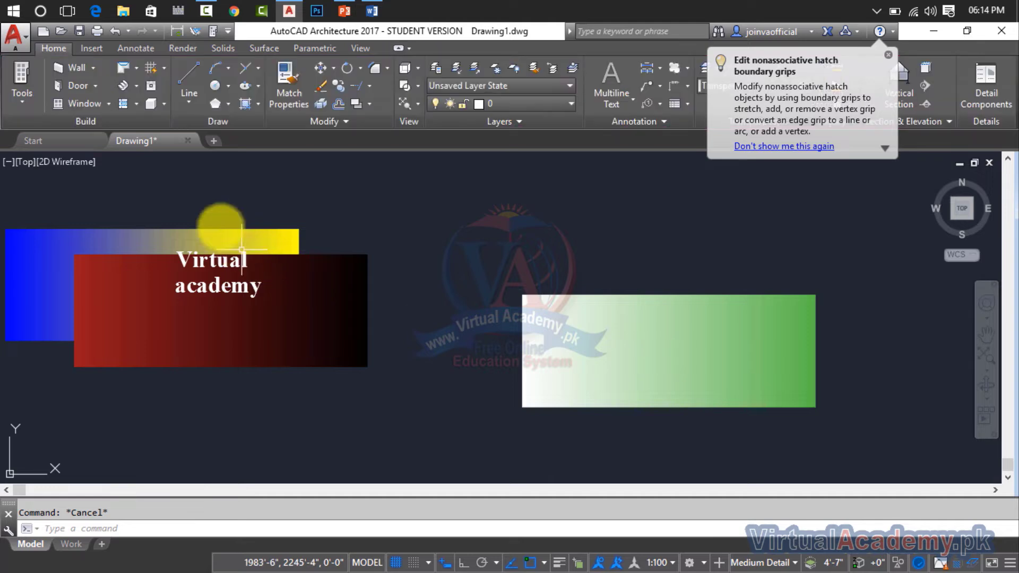
Move the blue-yellow gradient fill away from the text to just above the white-green one, and clear the selection.
left_click(225, 270)
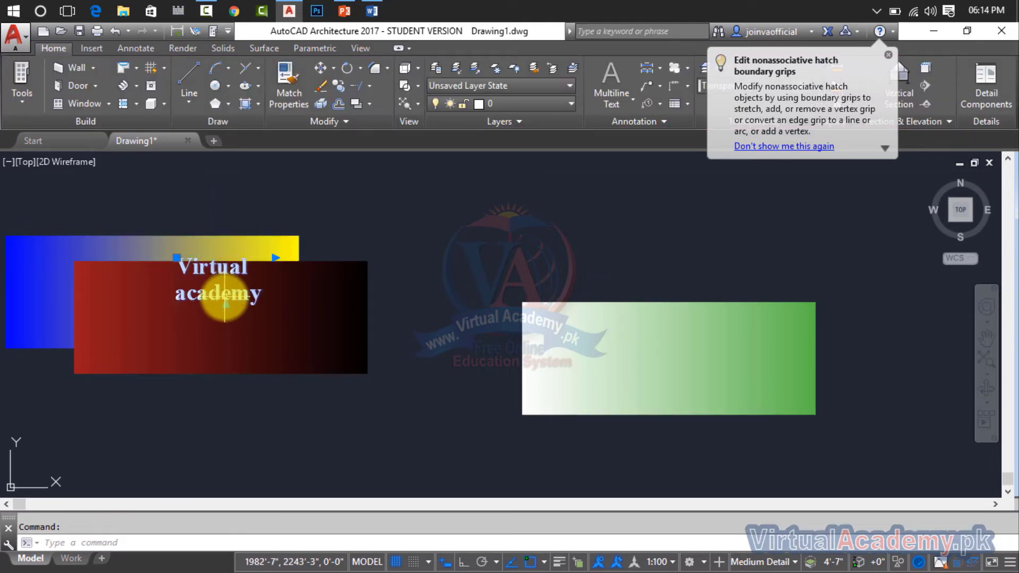
left_click(255, 232)
left_click(241, 248)
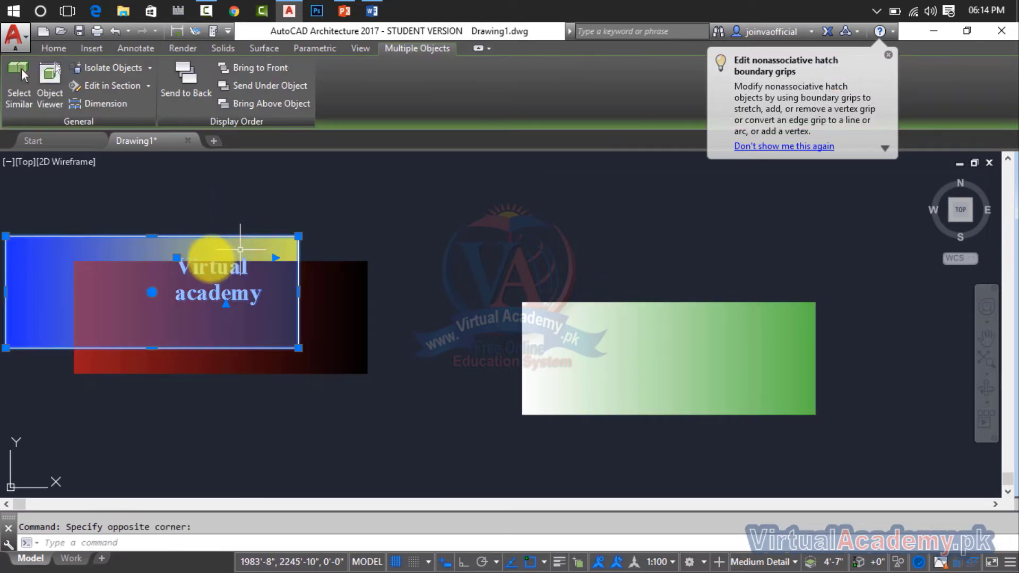
left_click(151, 292)
left_click(766, 249)
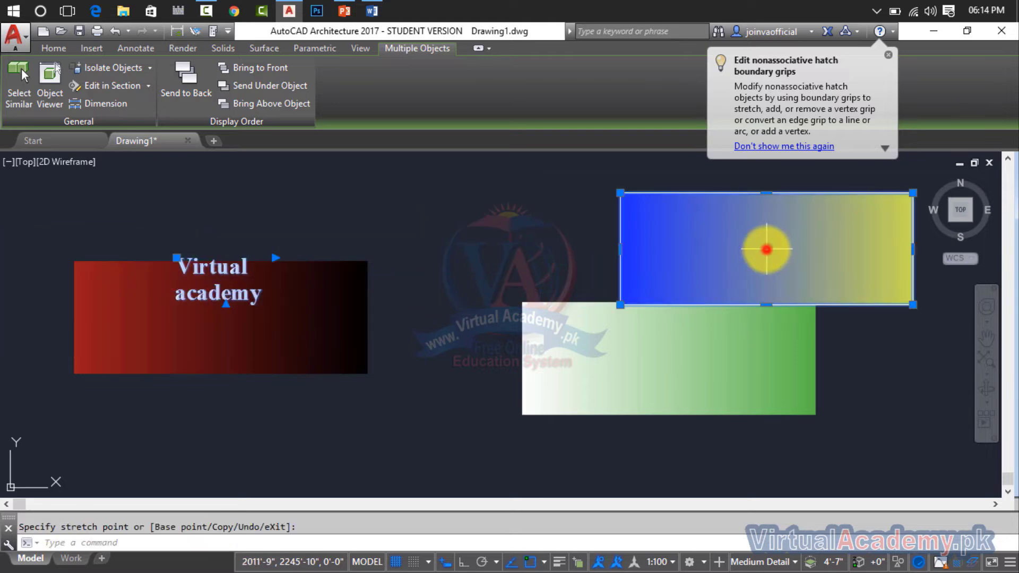
key("Escape")
key("Escape")
Shift the red-black gradient fill slightly down so its upper edge crosses the word "Virtual", and clear the selection.
scroll(228, 281, "up", 5)
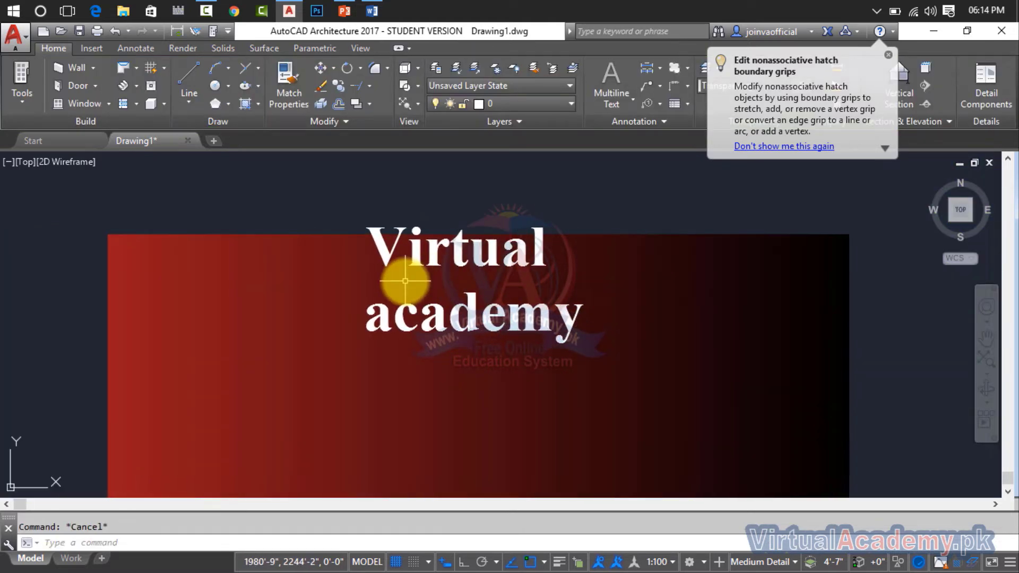
scroll(409, 281, "down", 2)
left_click(434, 267)
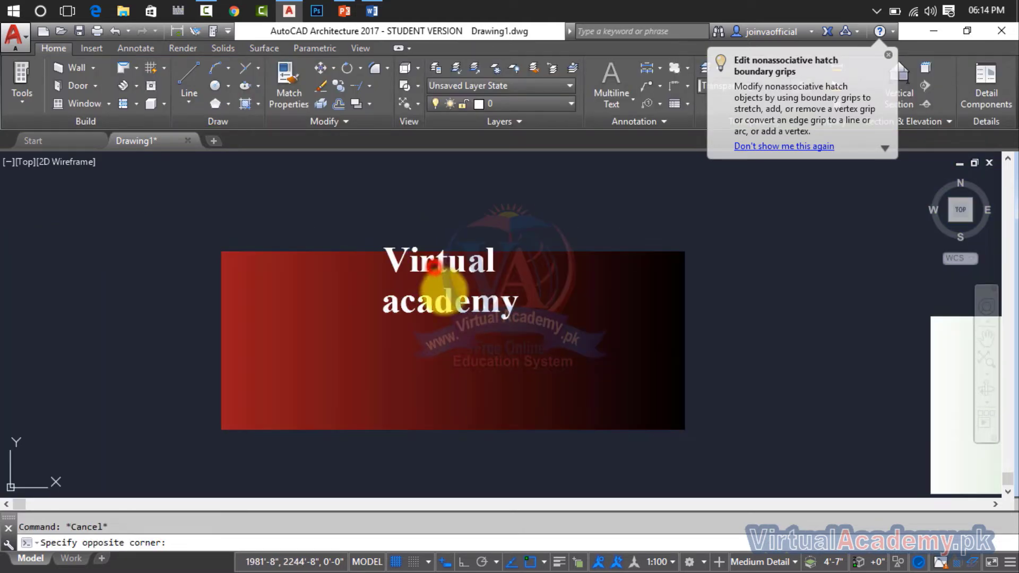
left_click(454, 345)
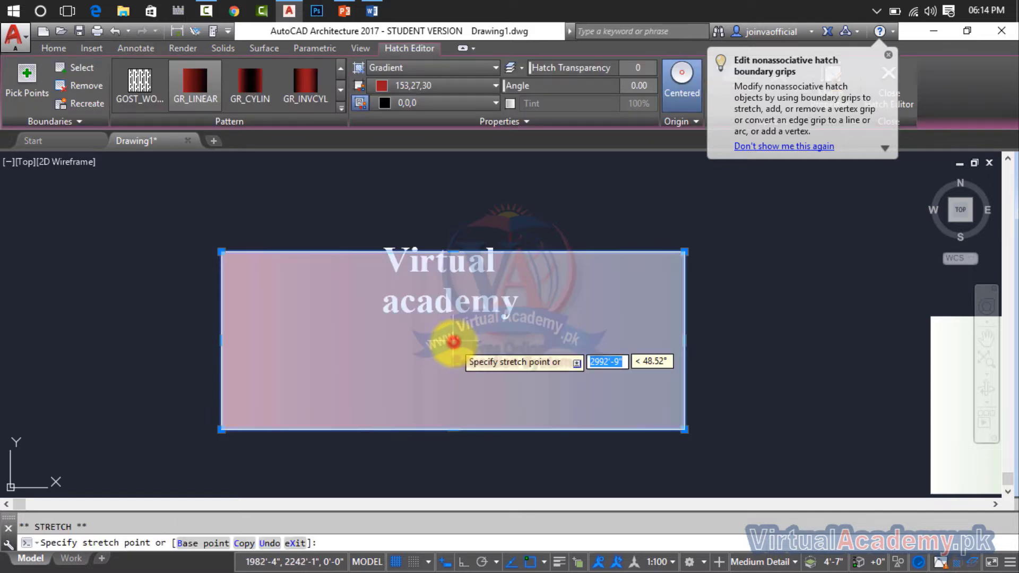
left_click(452, 356)
mouse_move(451, 355)
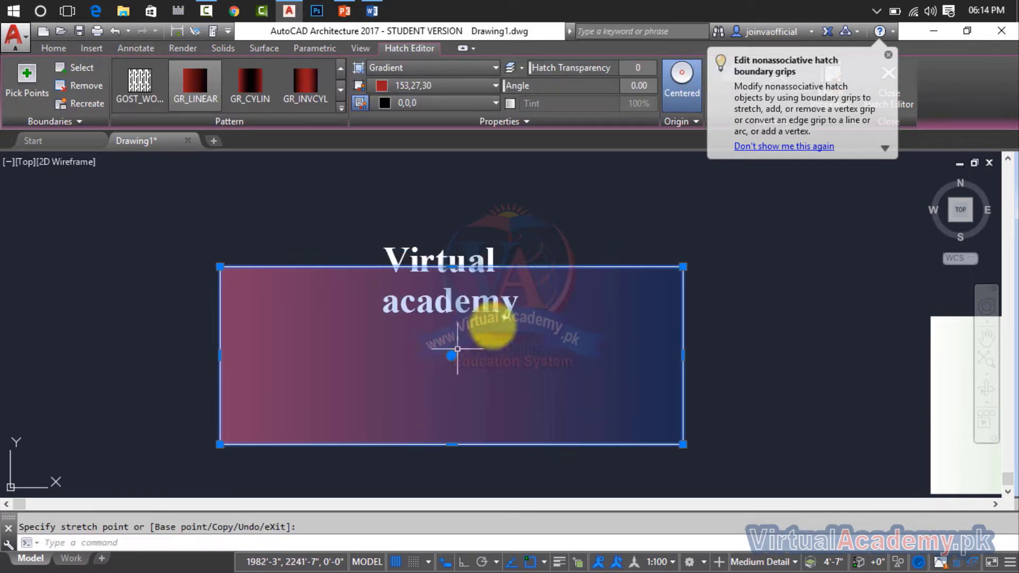
key("Escape")
Send the "Virtual academy" text behind the red-black gradient fill with Send to Back.
left_click(490, 302)
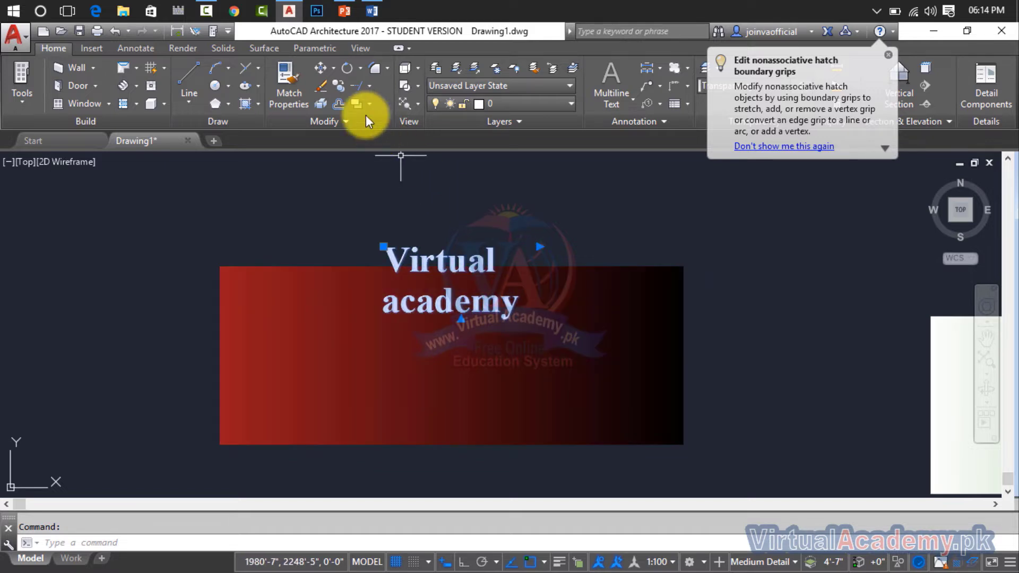
left_click(368, 105)
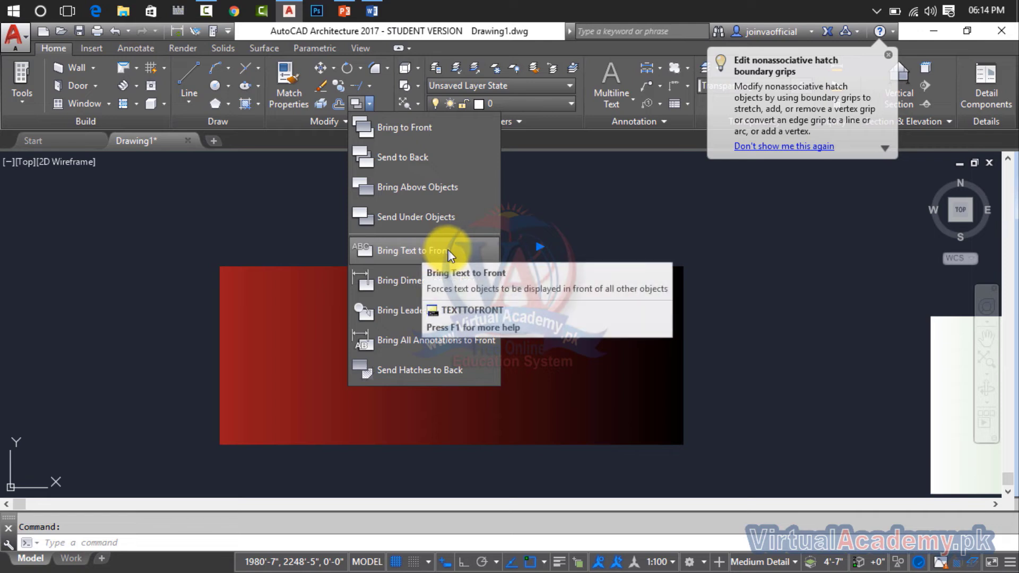
left_click(533, 256)
left_click(533, 301)
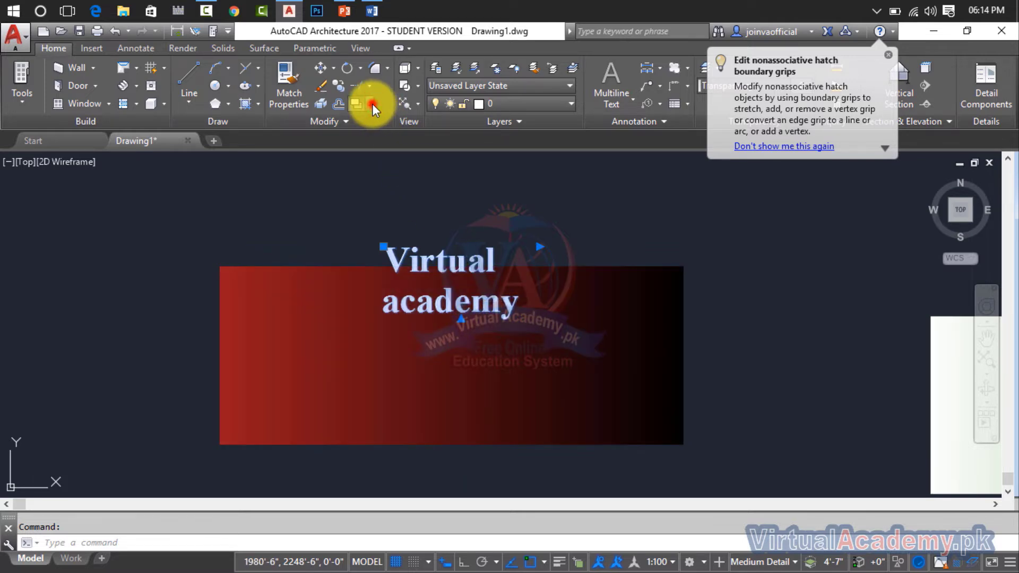
left_click(371, 103)
left_click(396, 158)
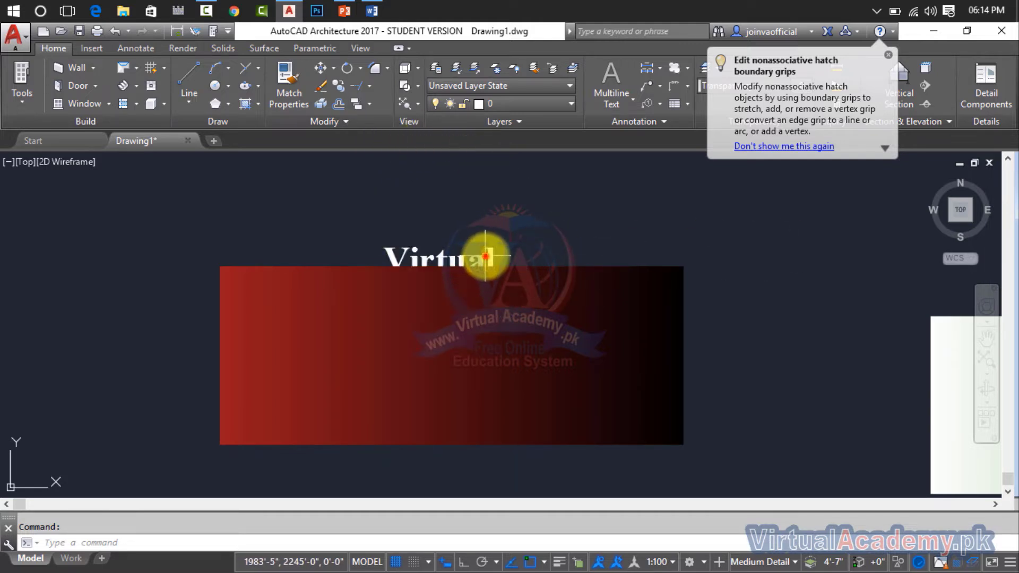
Bring the "Virtual academy" text in front of the red-black gradient fill with Bring Text to Front.
left_click(487, 255)
left_click(500, 253)
left_click(527, 238)
left_click(469, 262)
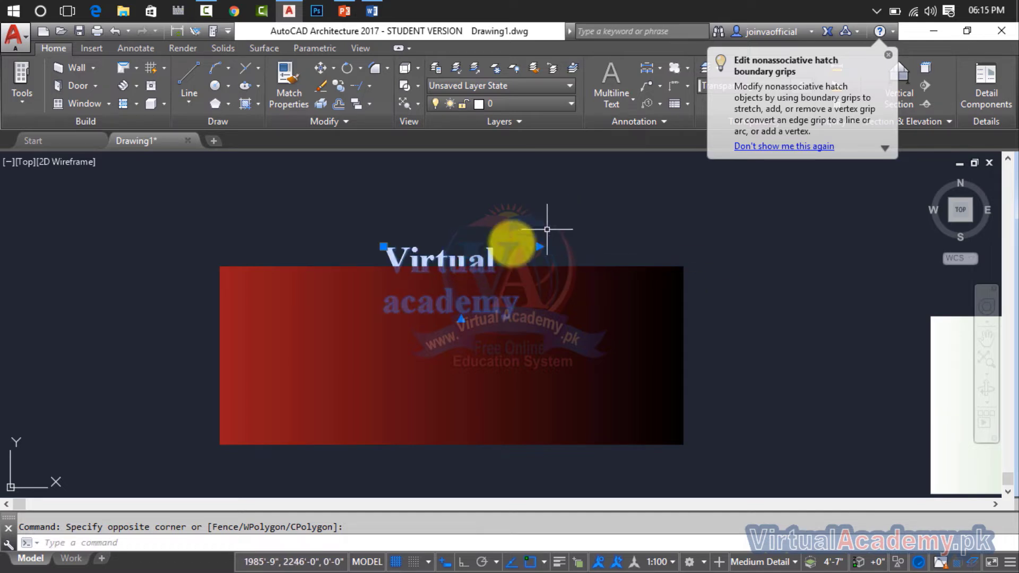
left_click(370, 100)
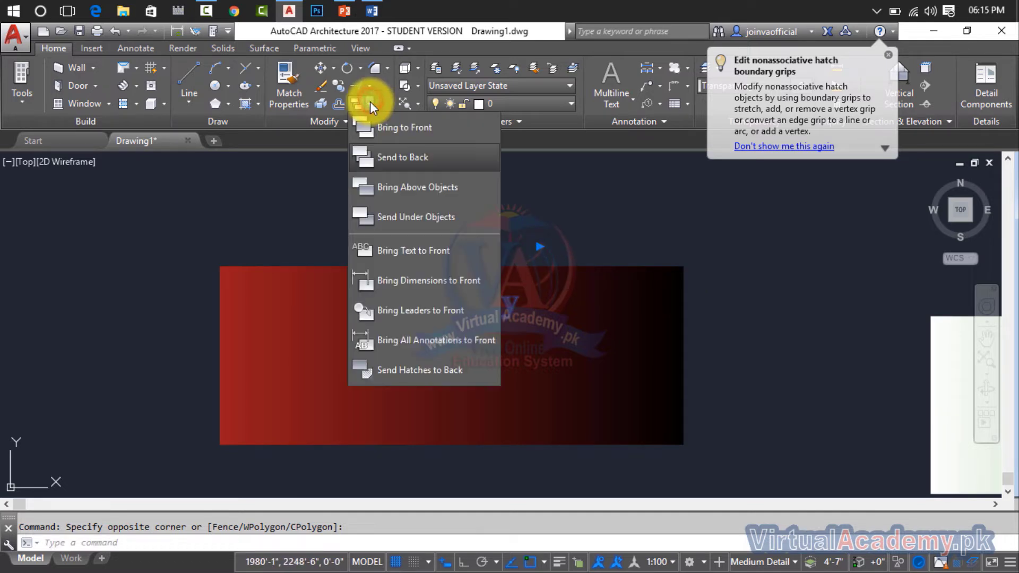
left_click(405, 256)
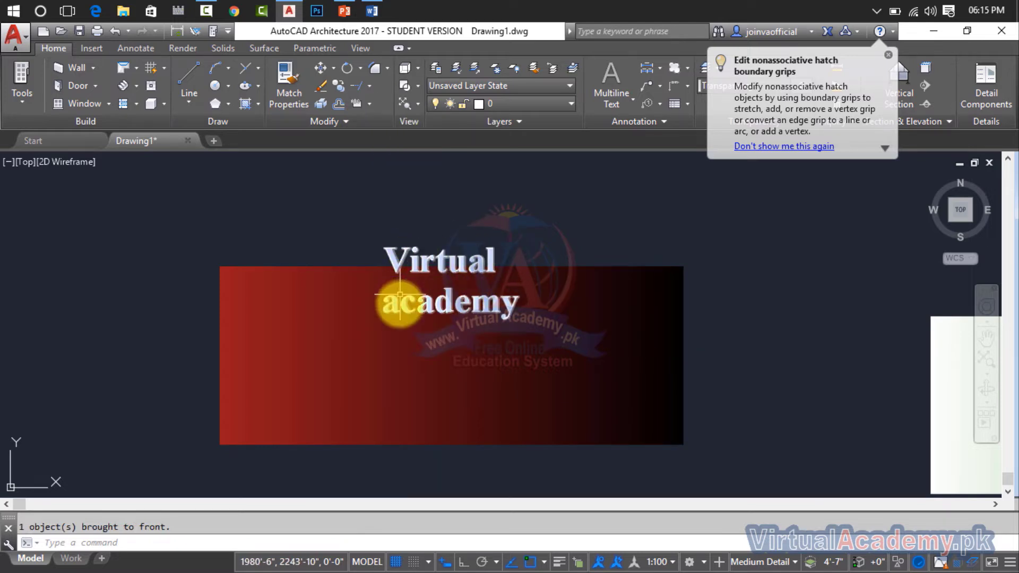
left_click(371, 104)
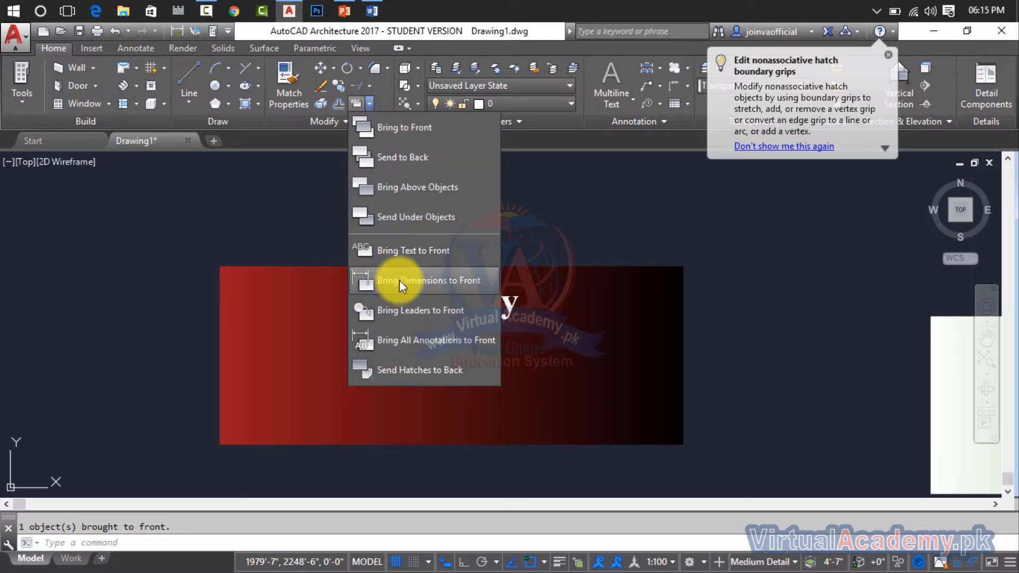
left_click(614, 227)
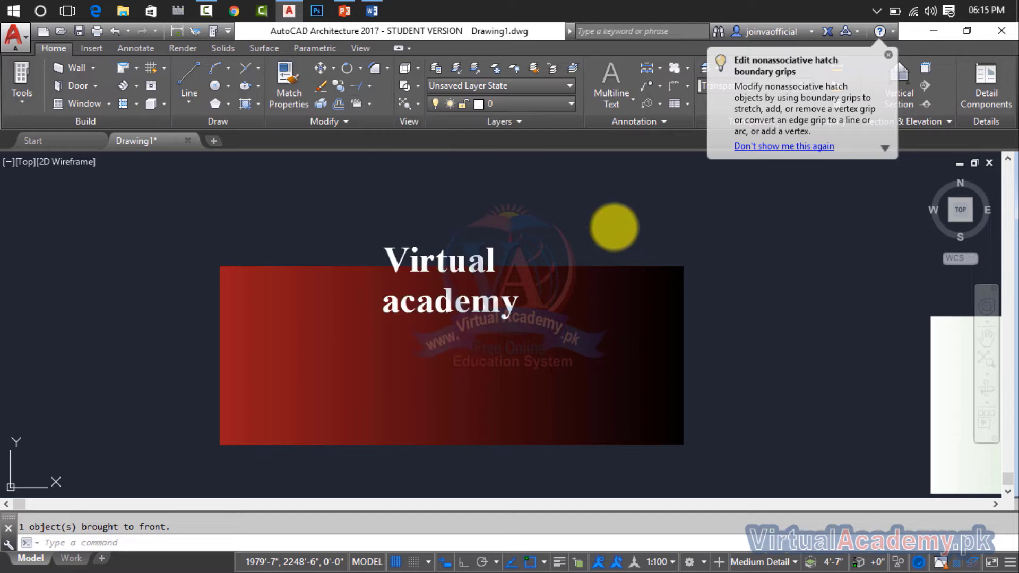
mouse_move(614, 227)
middle_mouse_down()
mouse_move(295, 357)
mouse_move(311, 298)
middle_mouse_up()
key("Escape")
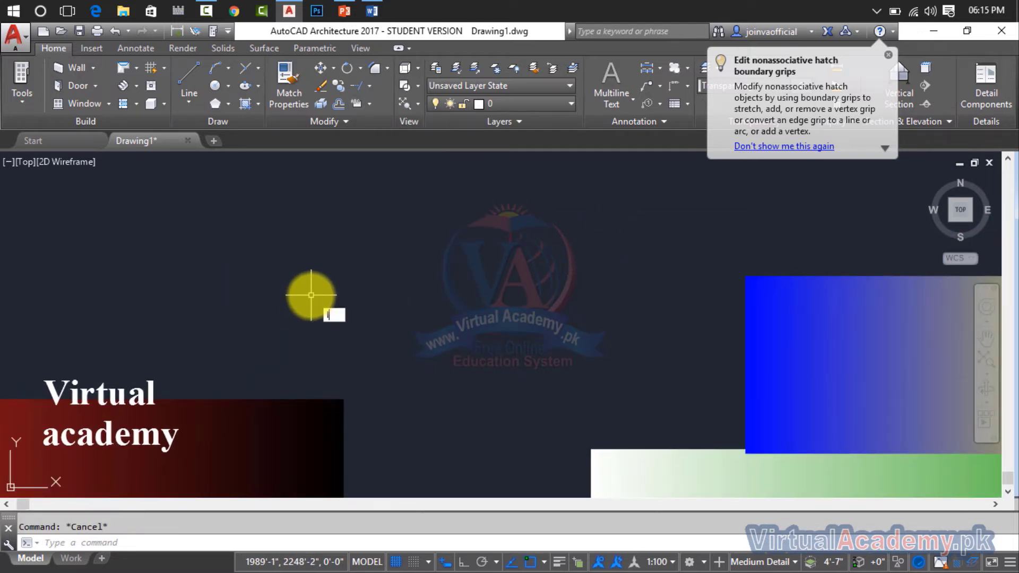
type("l")
key("Return")
left_click(218, 248)
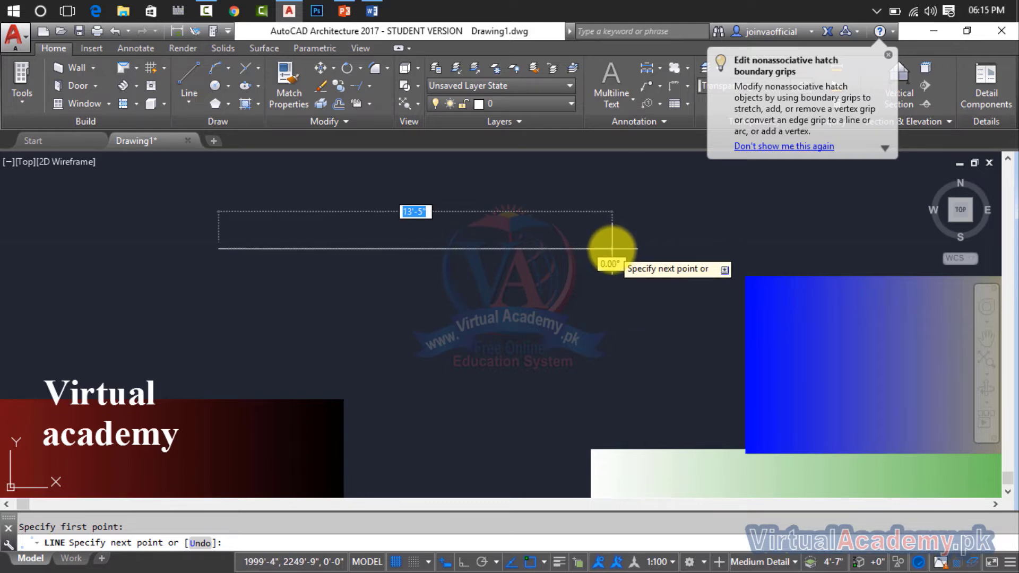
key("Escape")
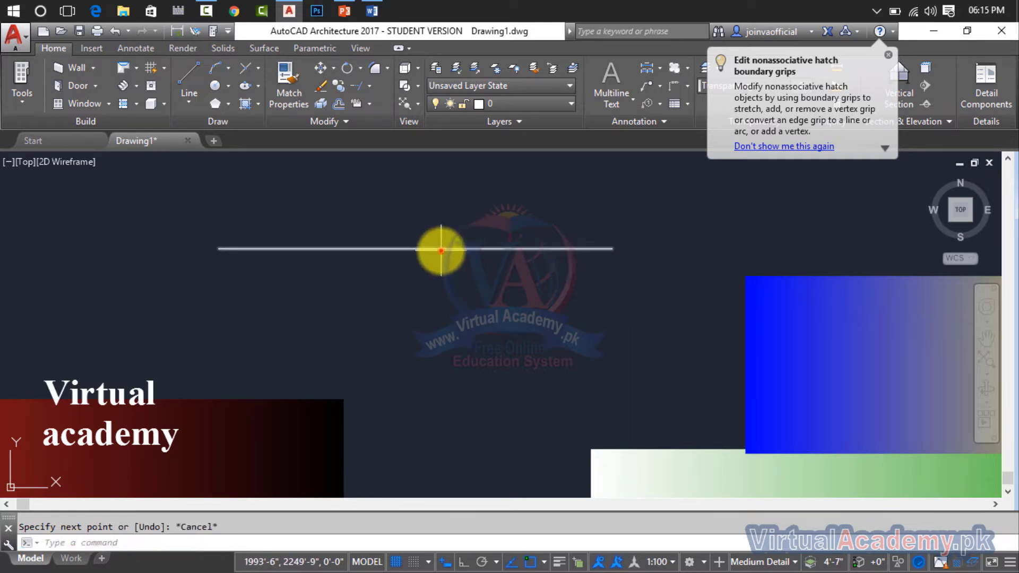
left_click(441, 250)
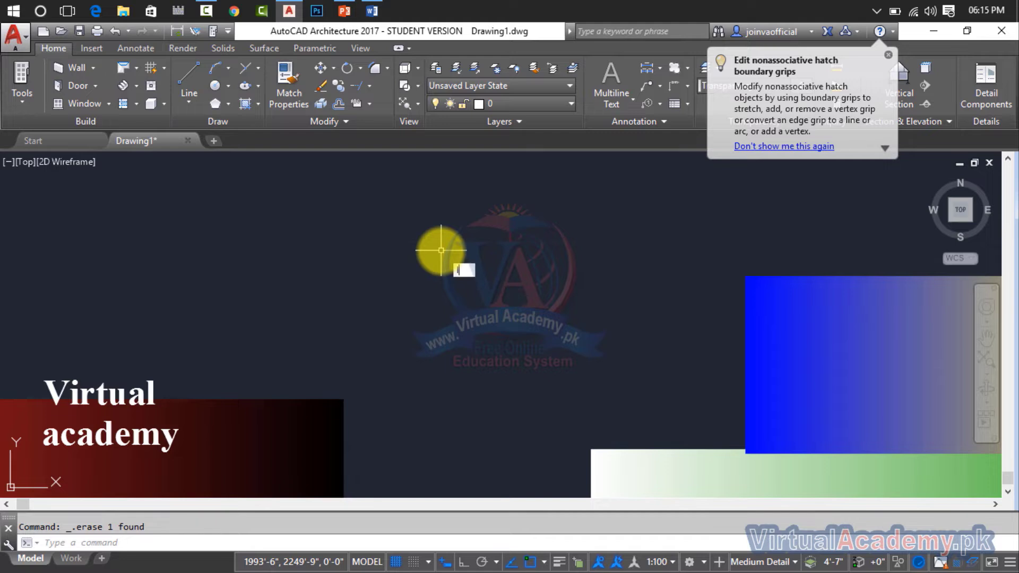
Draw a horizontal line about 11'-1" long in the empty area above the gradient fills.
type("l")
key("Return")
left_click(240, 245)
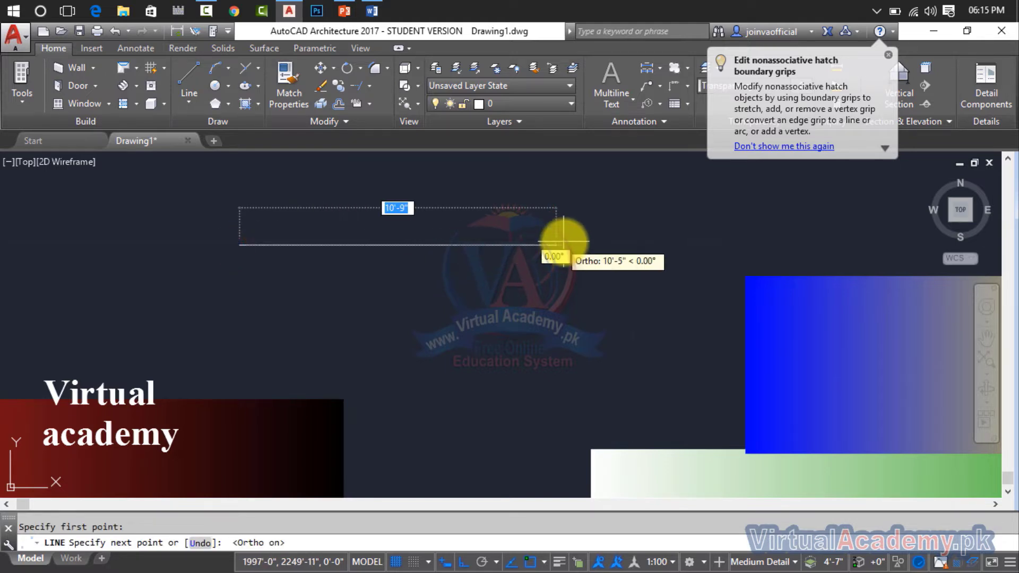
left_click(563, 242)
key("Escape")
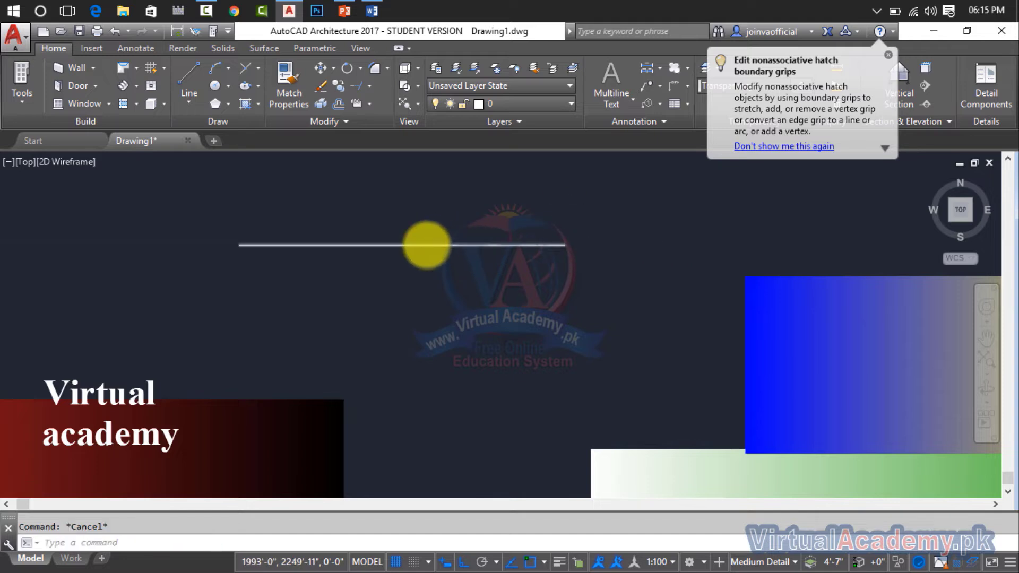
Add a linear dimension to the horizontal line by selecting the line, placing the dimension above it.
scroll(425, 243, "up", 2)
middle_click_drag(425, 243, 454, 258)
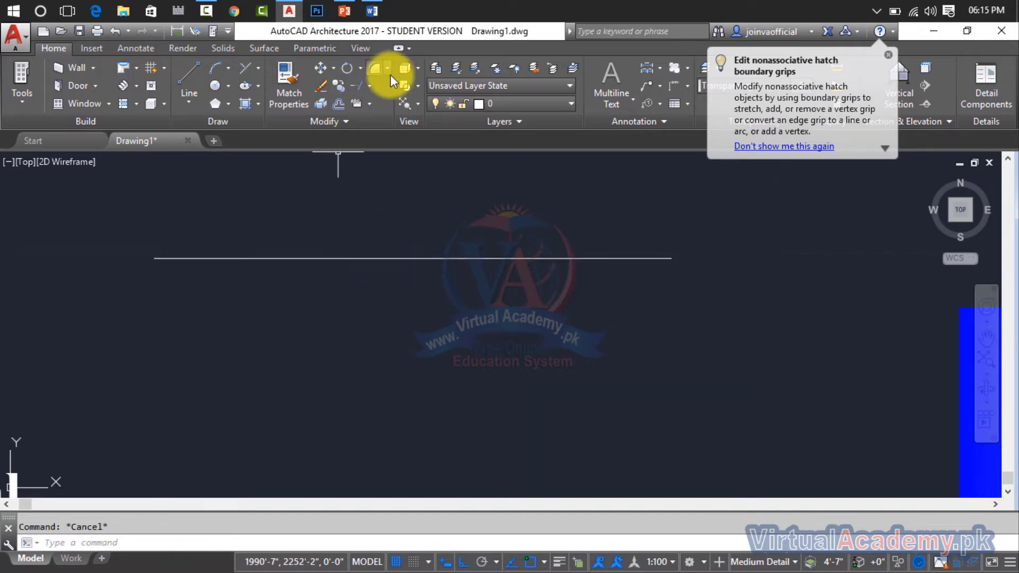
left_click(132, 48)
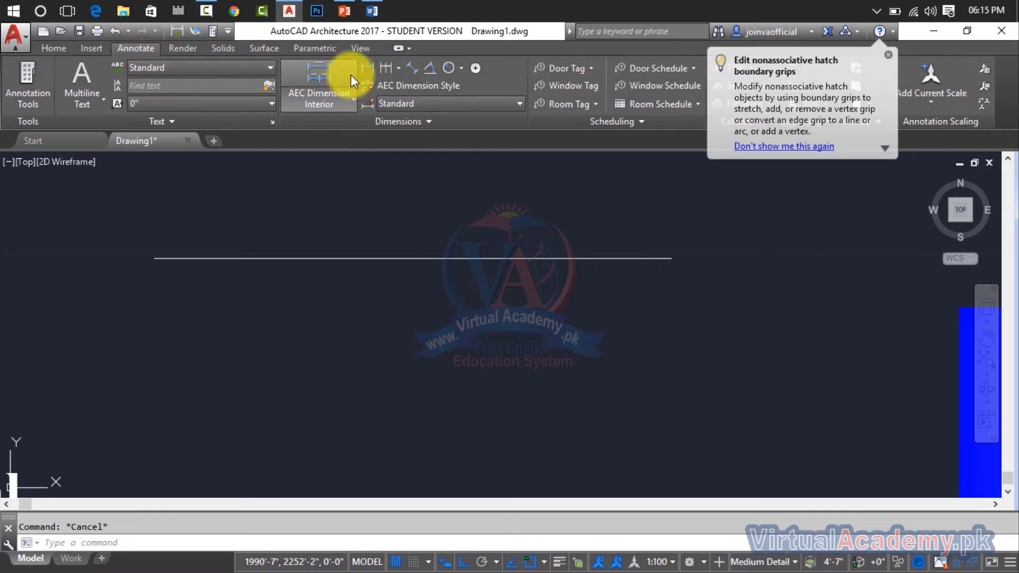
left_click(367, 67)
key("Return")
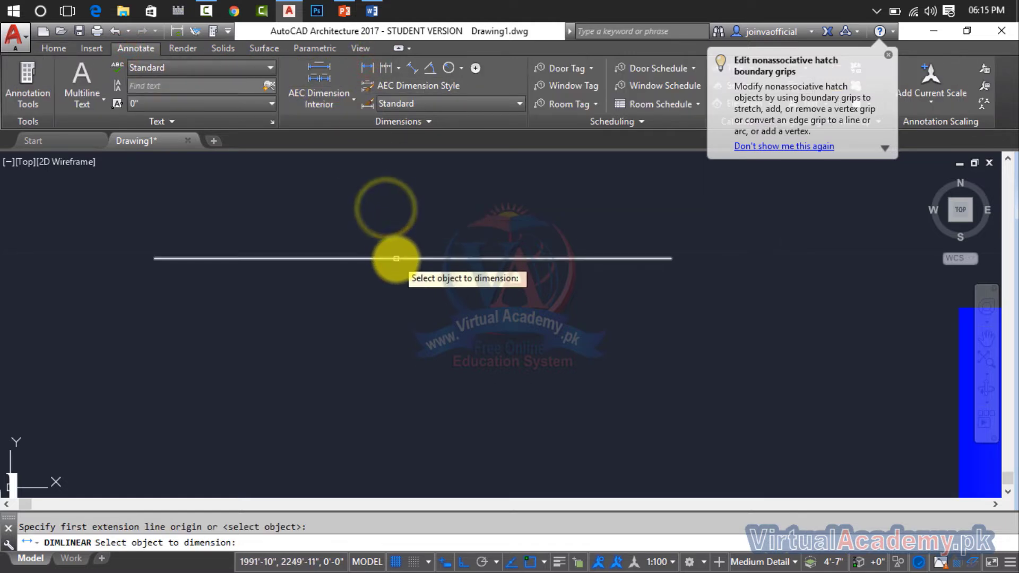
left_click(391, 258)
left_click(410, 198)
Draw a line over the dimension line, from one arrowhead tip to the other.
middle_click_drag(449, 214, 469, 260)
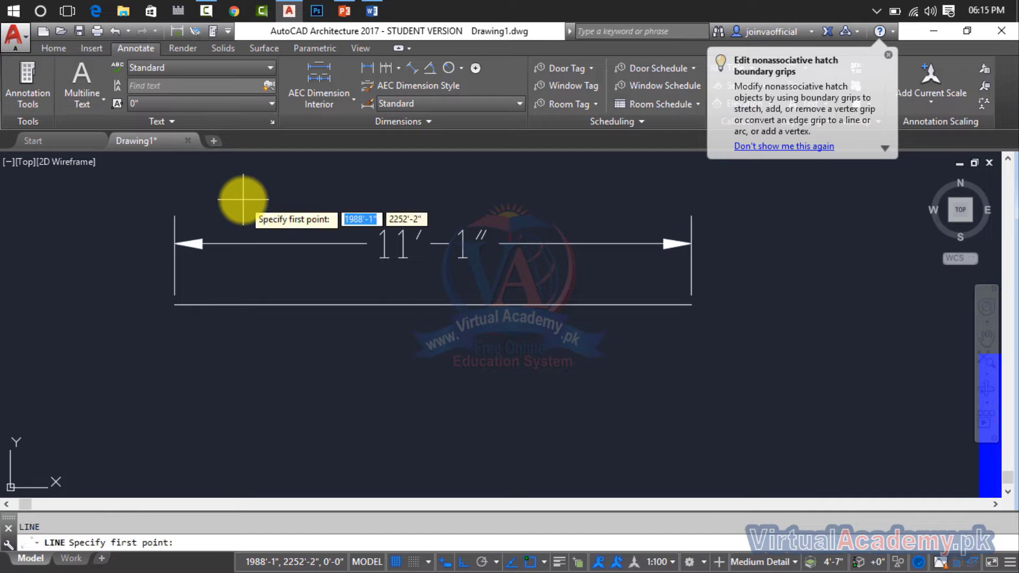
left_click(175, 244)
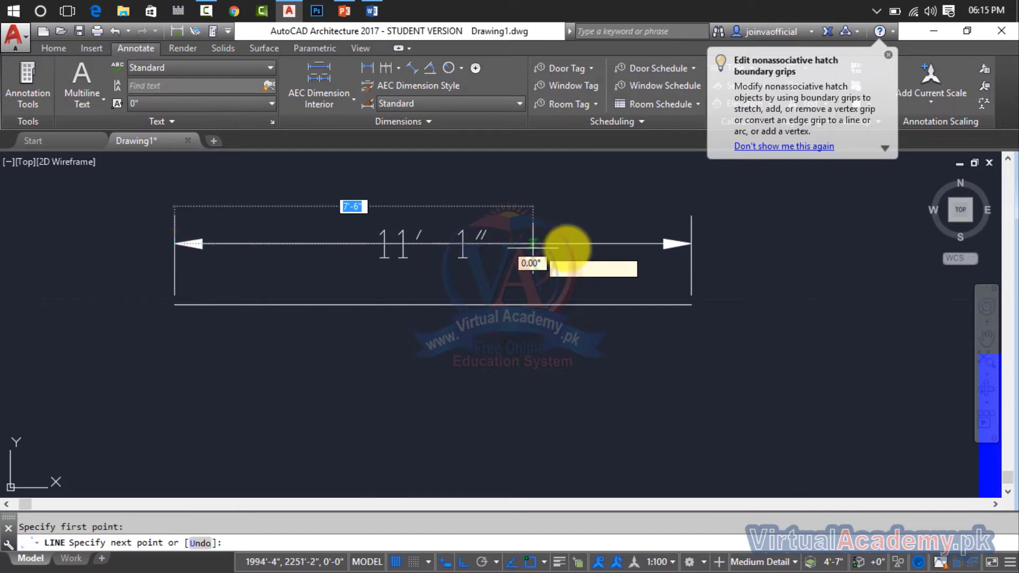
left_click(692, 244)
key("Escape")
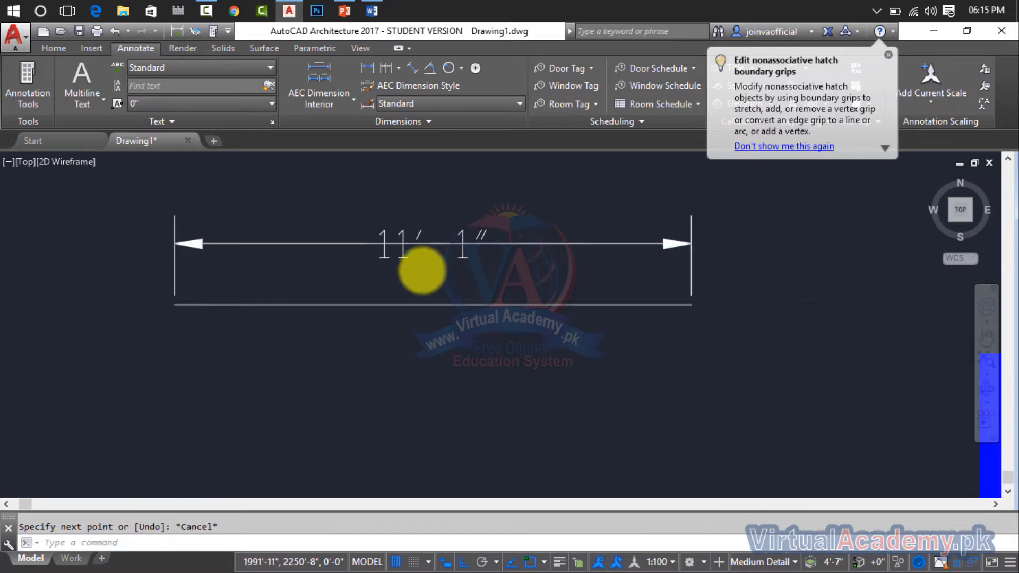
Set the lineweight of the line crossing the dimension text to 2.11 mm.
scroll(425, 263, "up", 5)
scroll(435, 257, "down", 3)
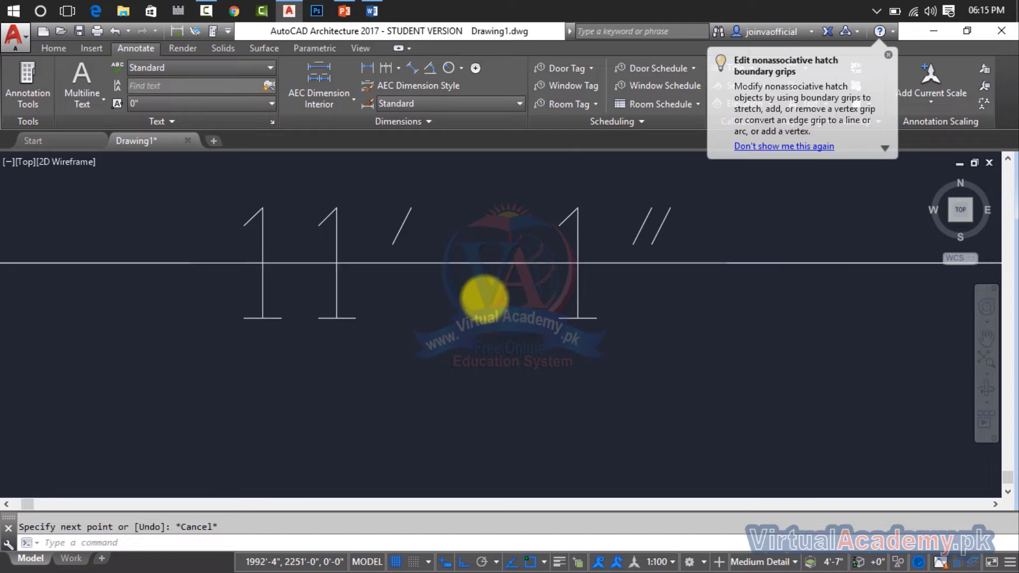
scroll(478, 291, "down", 2)
left_click(483, 276)
right_click(483, 276)
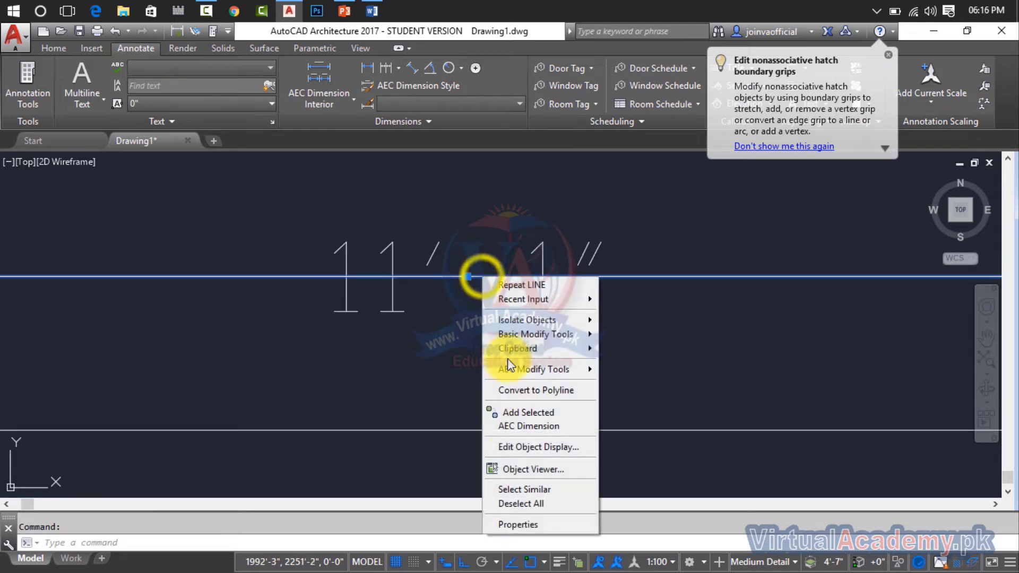
left_click(517, 525)
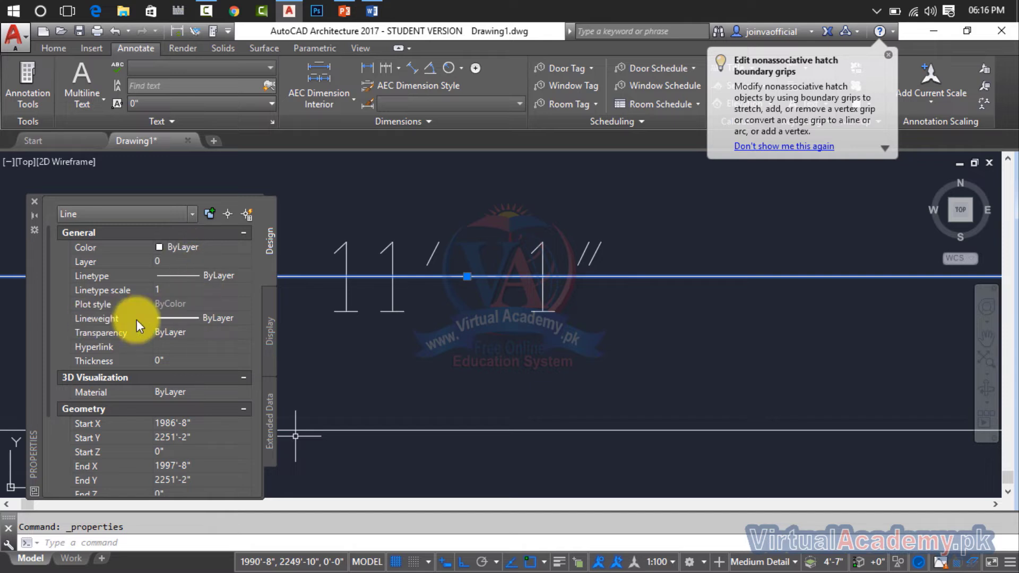
left_click(252, 317)
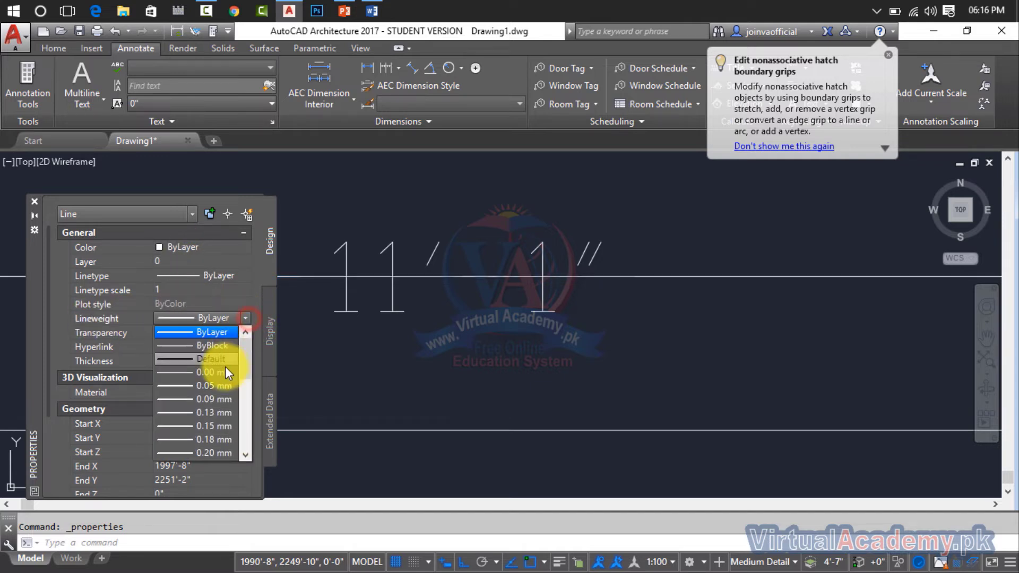
scroll(228, 422, "down", 6)
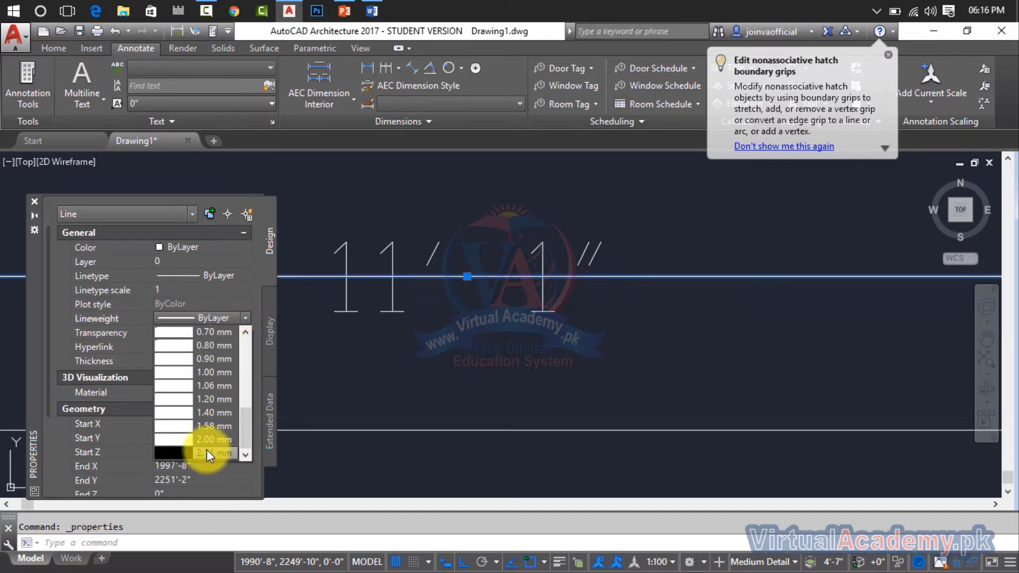
left_click(207, 453)
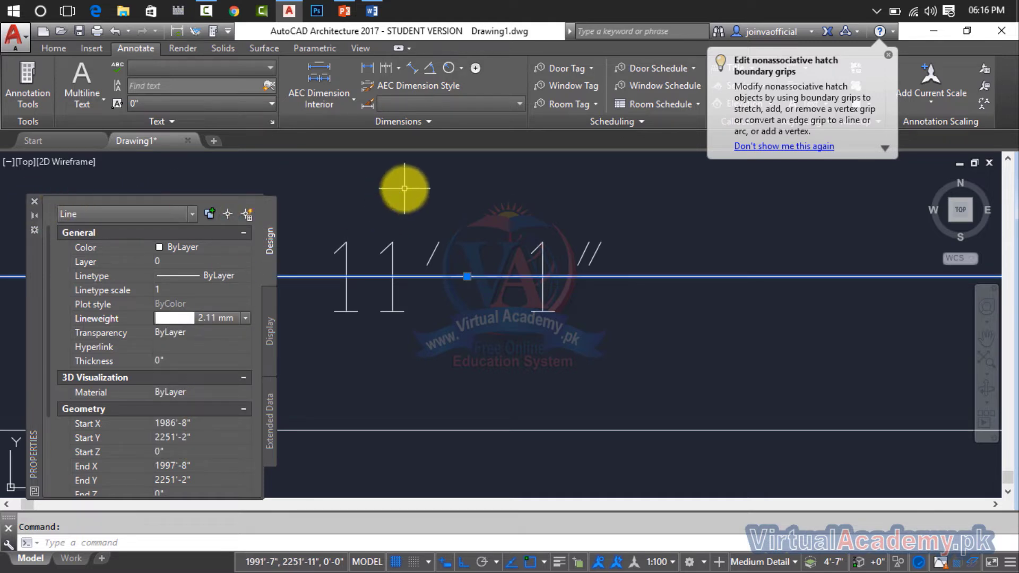
Turn on lineweight display for the drawing in the Lineweight Settings.
type("LW")
key("Return")
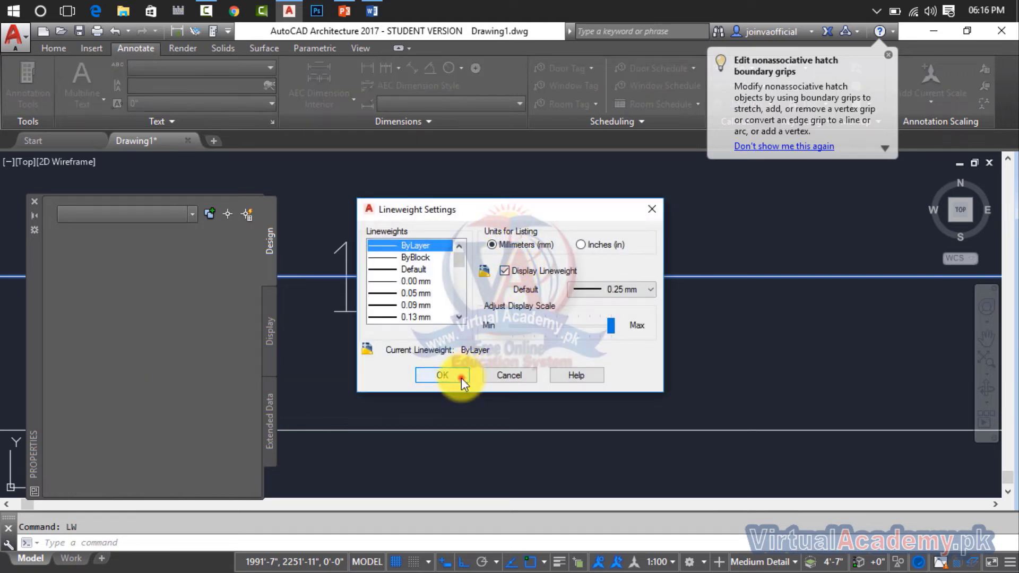
left_click(461, 378)
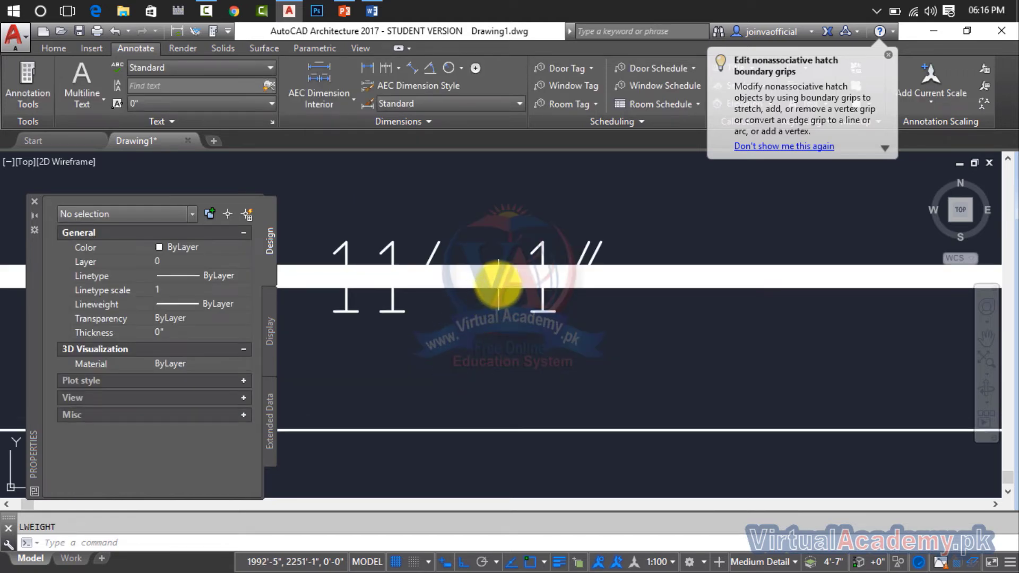
Change the colour of the thick line over the dimension to red, clear the selection and close its properties.
left_click(177, 248)
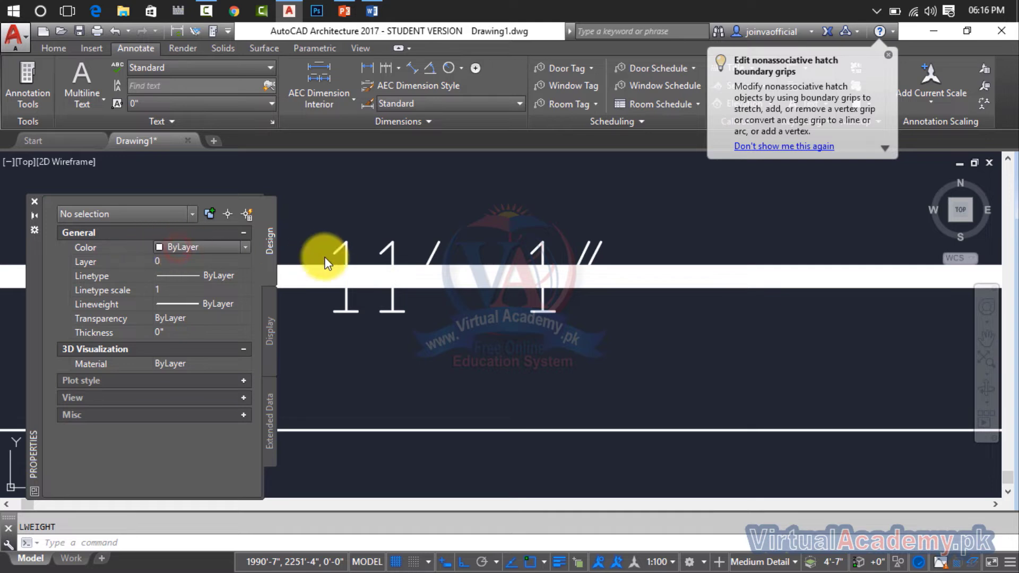
left_click(393, 275)
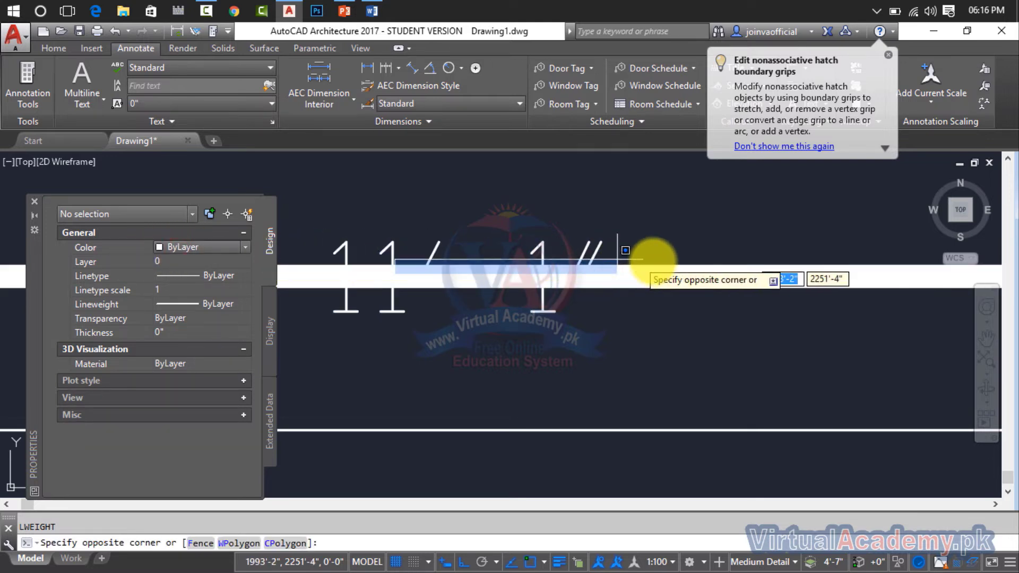
left_click(647, 279)
left_click(726, 229)
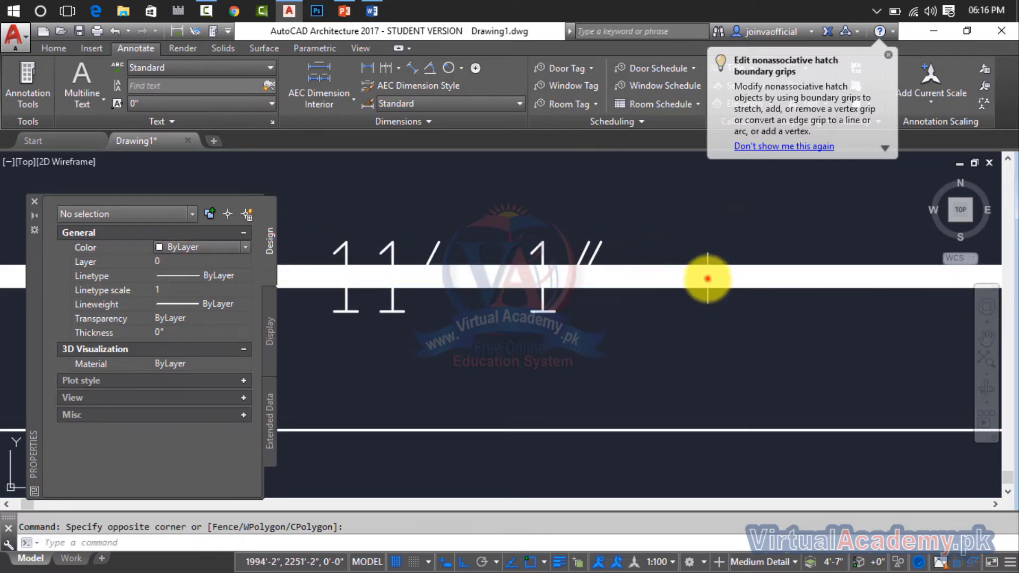
left_click(707, 277)
left_click(212, 246)
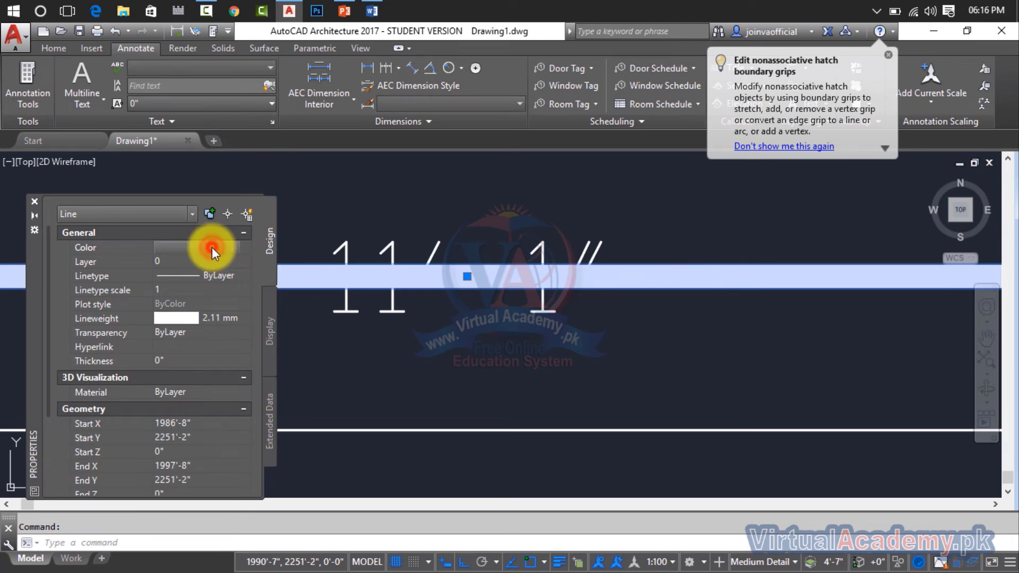
left_click(212, 248)
left_click(184, 287)
key("Escape")
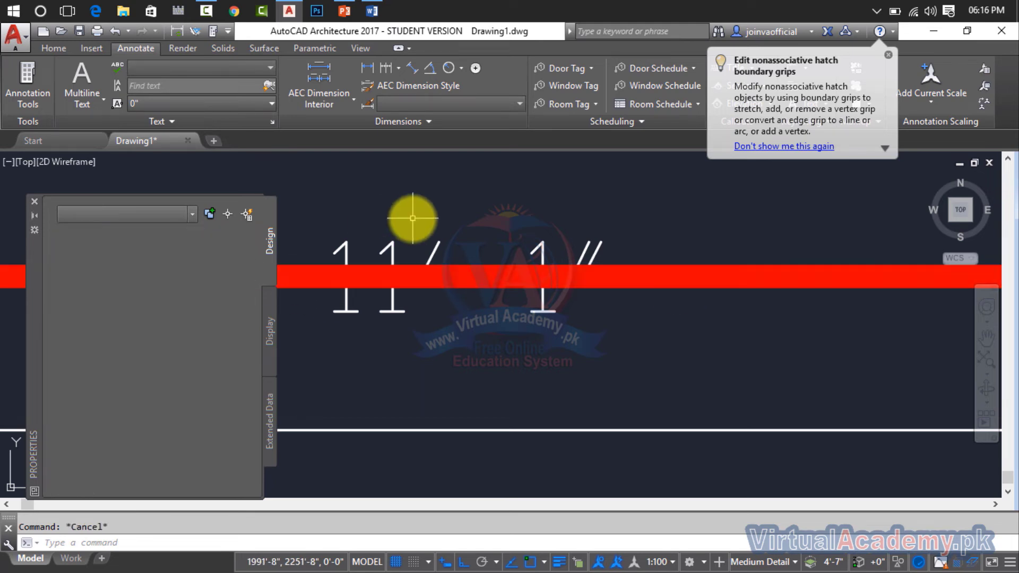
scroll(409, 216, "down", 2)
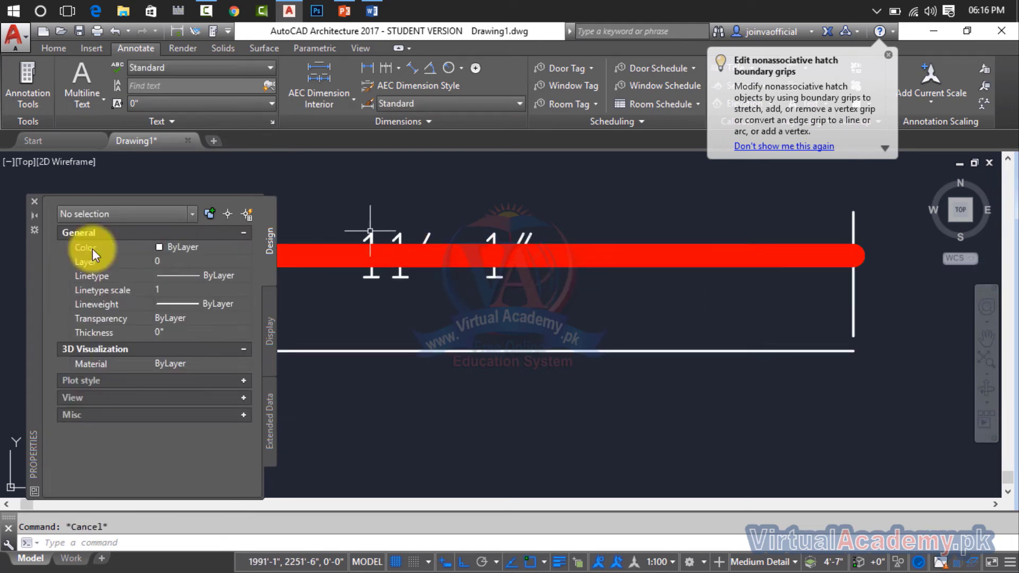
left_click(34, 205)
Bring the dimension in front of the thick red line with Bring Dimensions to Front.
scroll(183, 292, "down", 1)
scroll(266, 282, "up", 4)
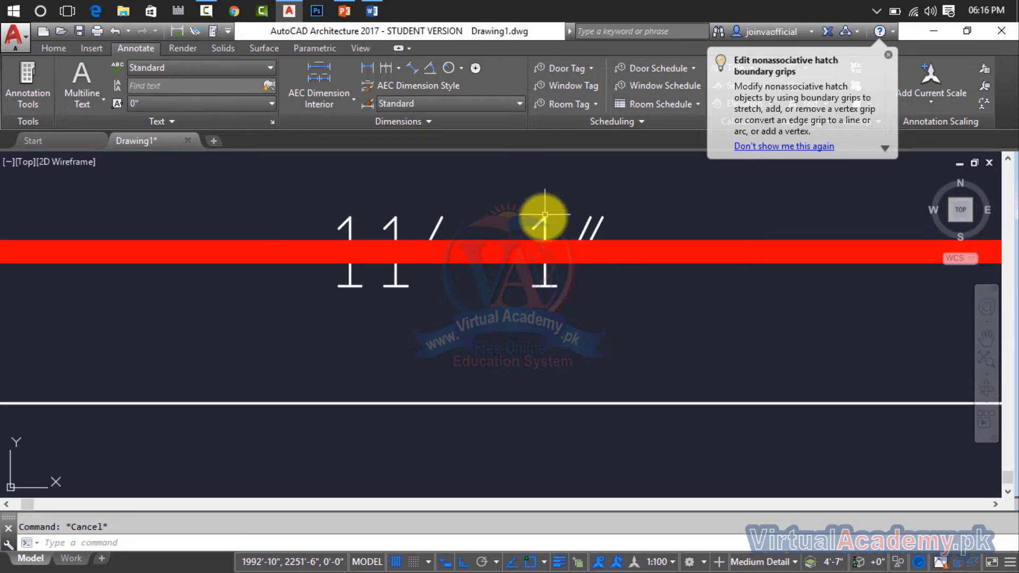
left_click(540, 220)
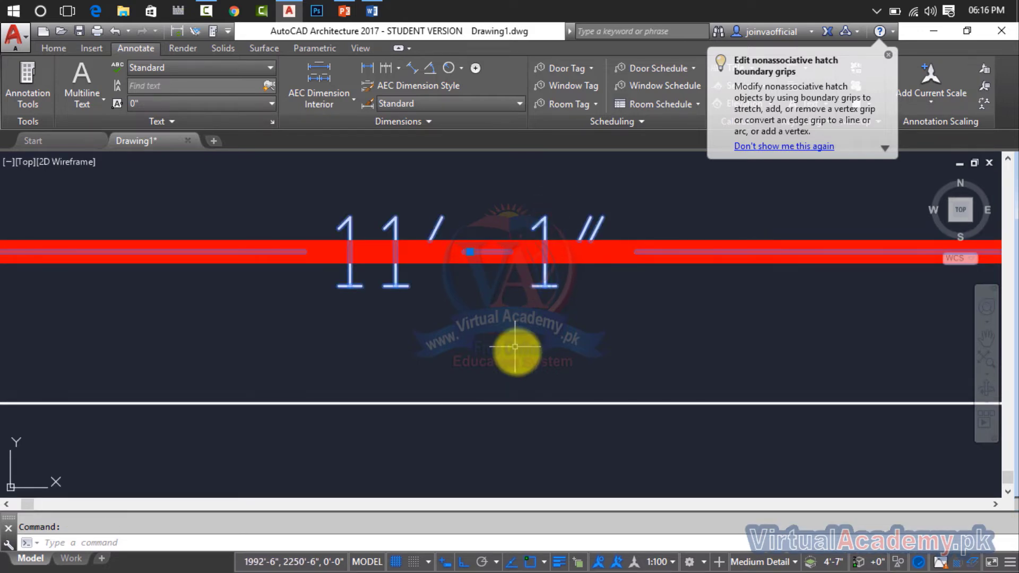
left_click(55, 48)
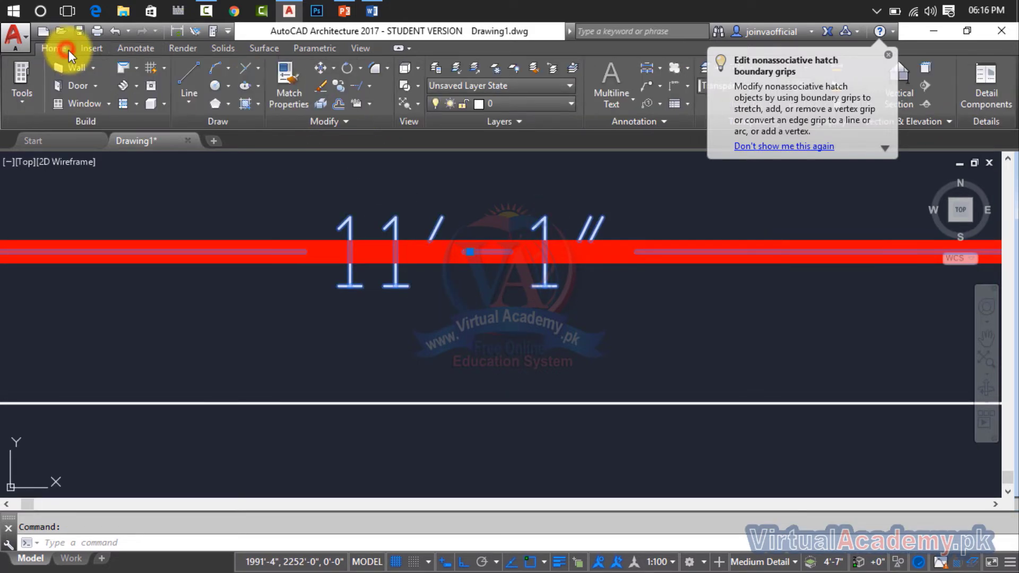
left_click(369, 109)
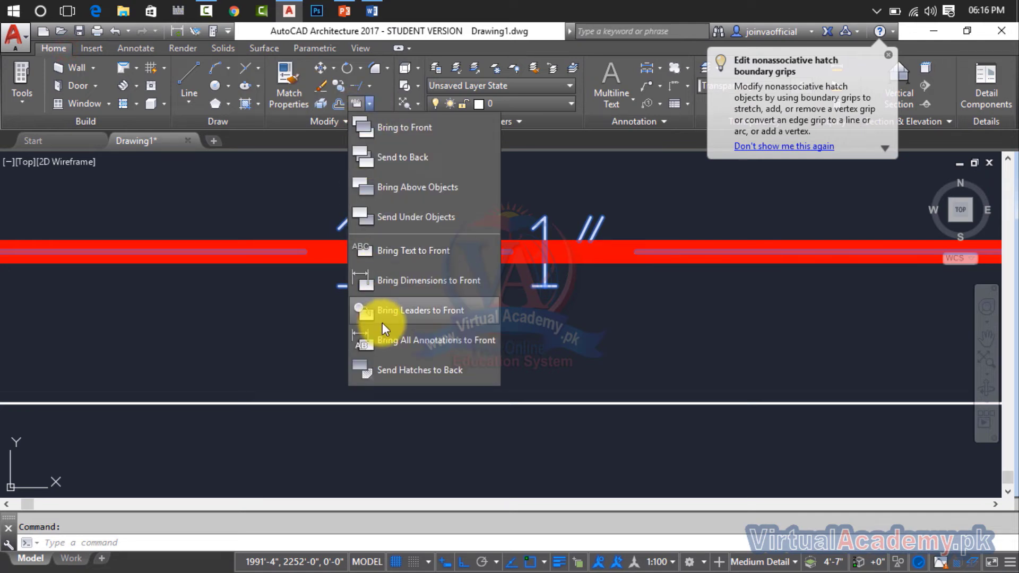
left_click(396, 283)
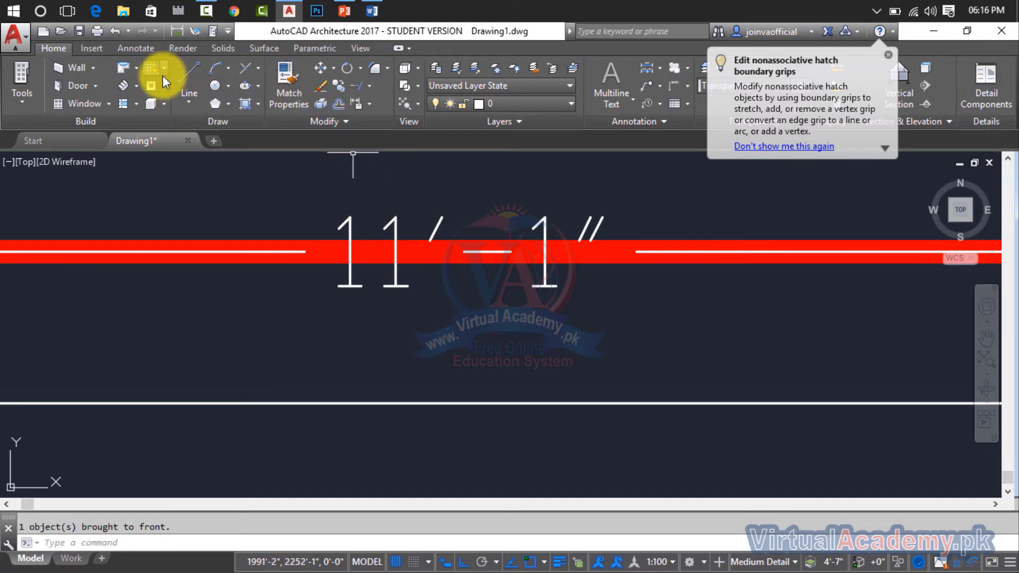
Look up the Bring Leaders to Front option and dismiss the tip about nonassociative hatch boundary grips.
left_click(374, 106)
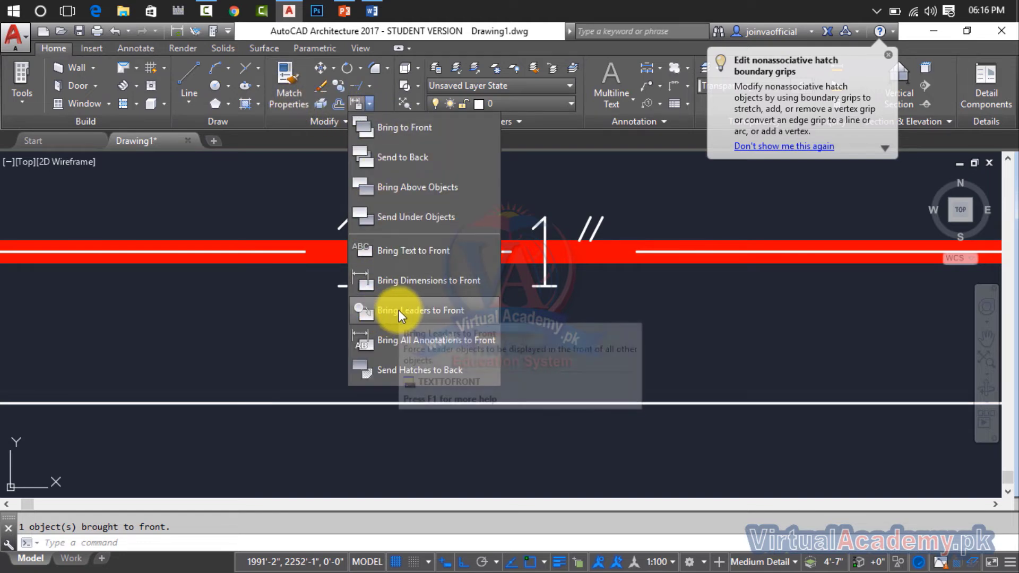
left_click(889, 55)
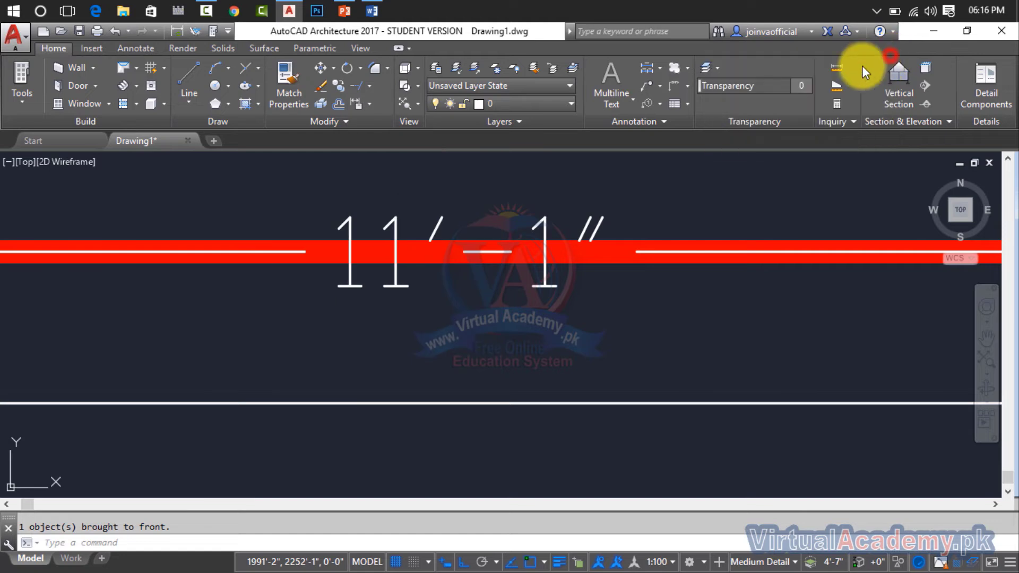
Undo the recent changes that added the thick red line over the dimension and turned on lineweight display.
left_click(659, 87)
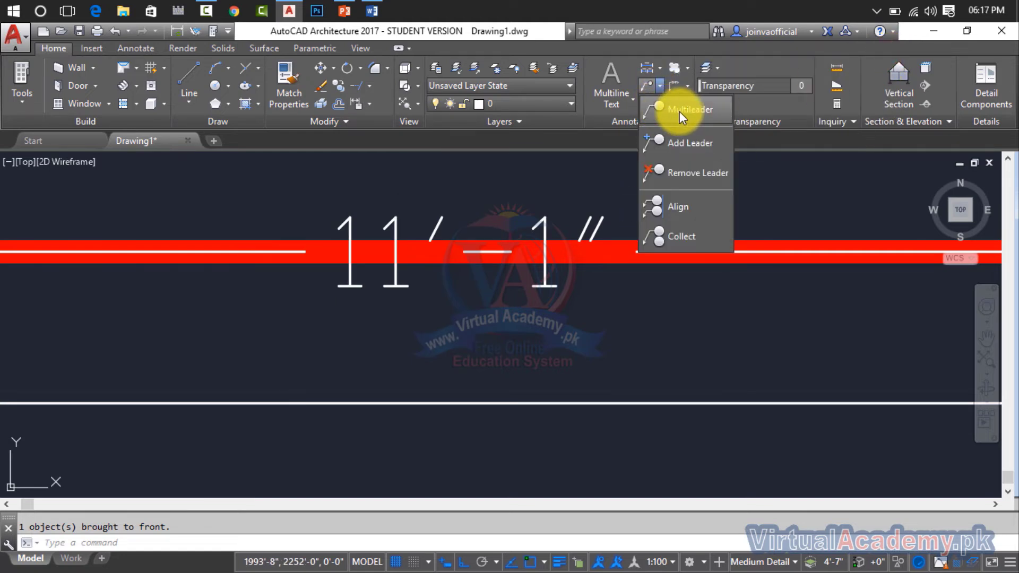
left_click(678, 146)
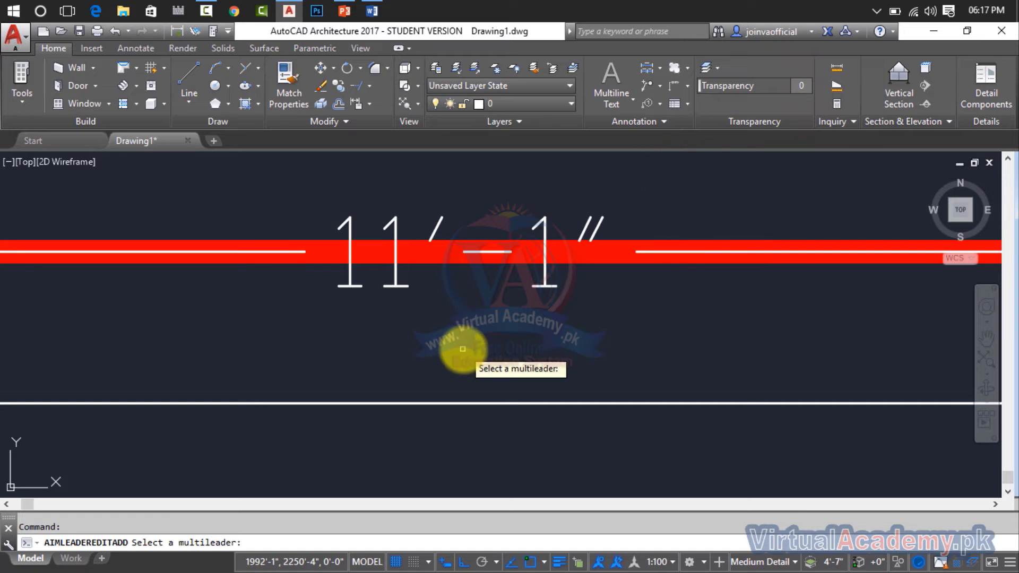
key("ctrl+z")
key("ctrl+z")
scroll(348, 293, "down", 3)
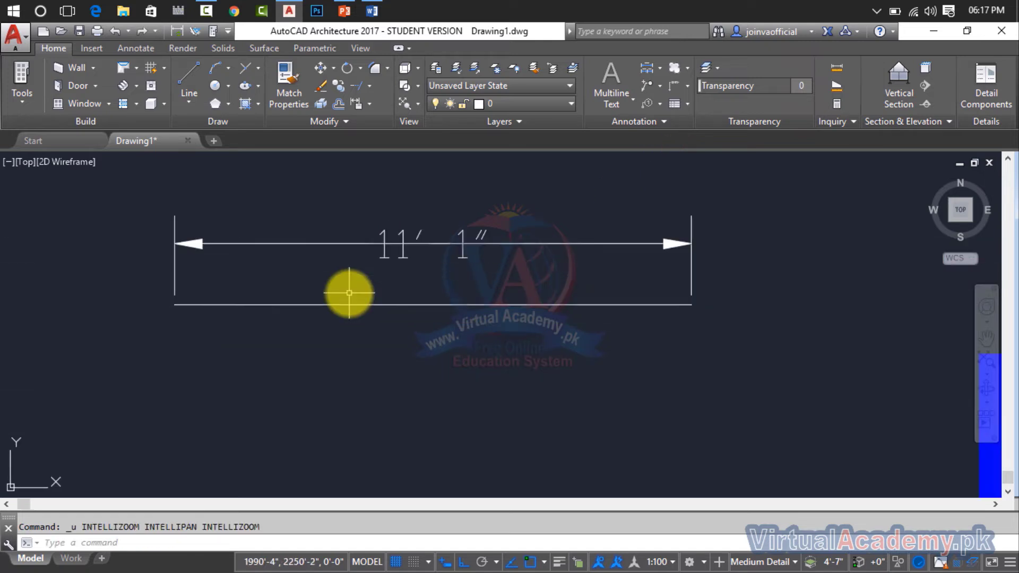
Delete the linear dimension and the horizontal line beneath it.
left_click(564, 207)
left_click(319, 272)
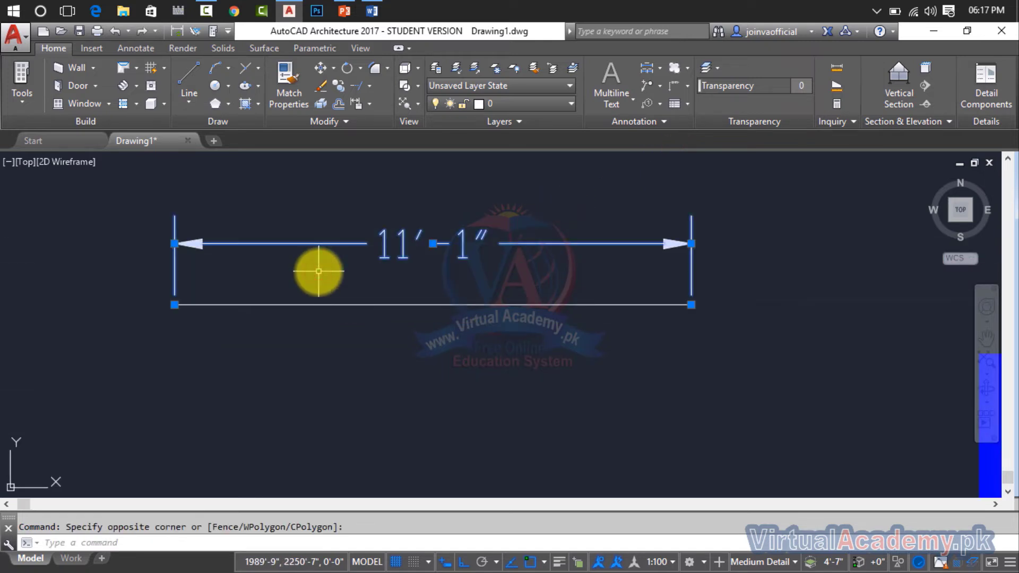
key("Delete")
left_click(642, 234)
left_click(539, 306)
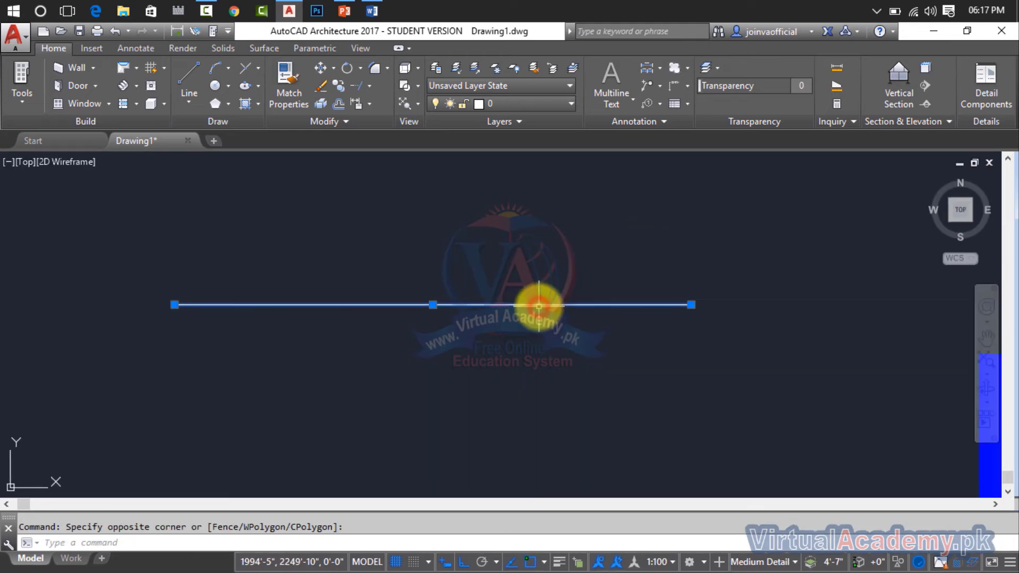
key("Delete")
Draw a circle in the empty area above the red gradient rectangle.
scroll(766, 330, "down", 3)
type("c")
key("Return")
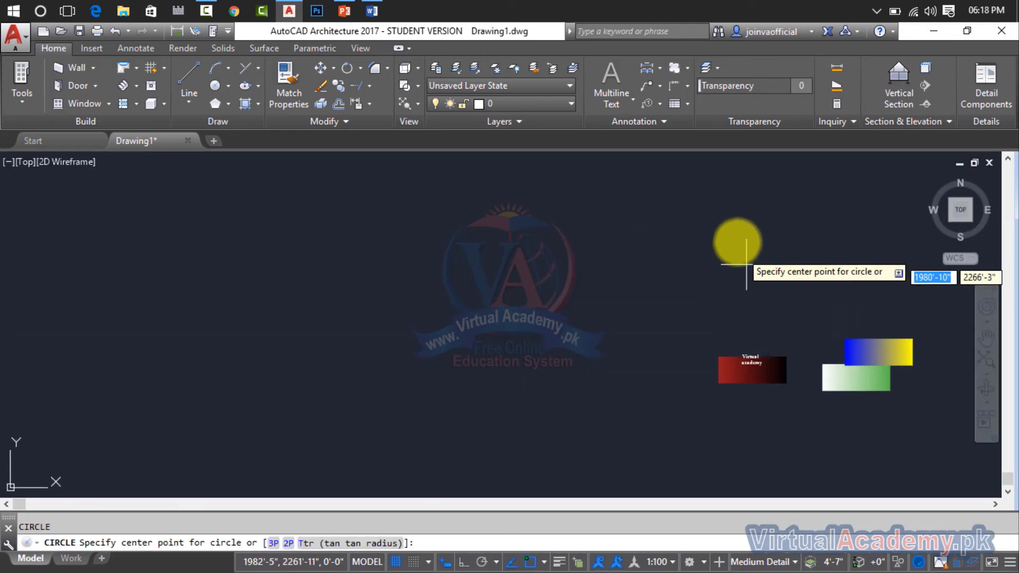
left_click(735, 235)
left_click(768, 257)
mouse_move(749, 270)
middle_mouse_down()
mouse_move(696, 317)
mouse_move(650, 330)
middle_mouse_up()
Add a multileader from the circle's centre with its landing at the lower left and the text "google" at 3" height.
left_click(660, 86)
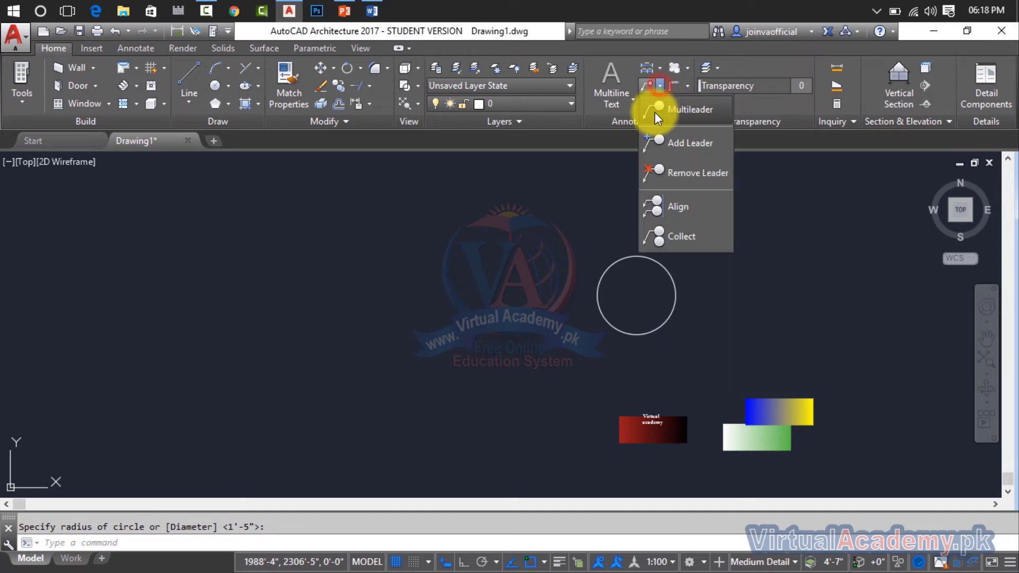
left_click(672, 106)
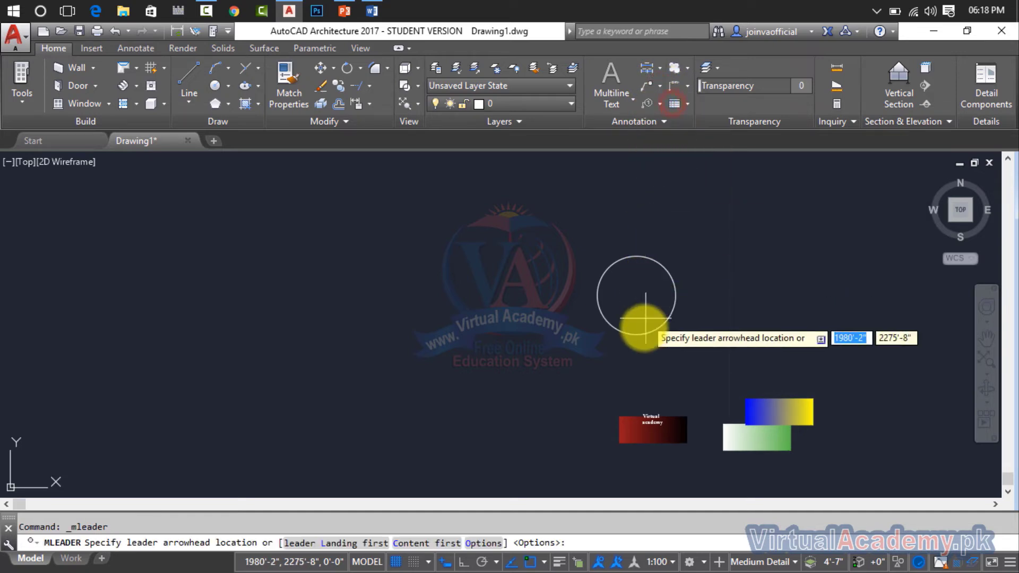
left_click(636, 295)
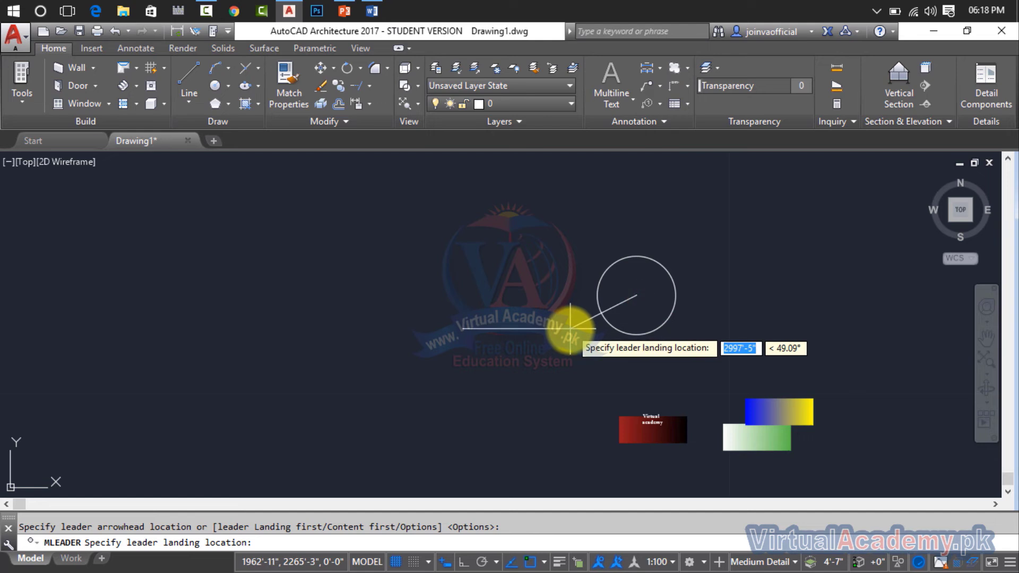
left_click(578, 338)
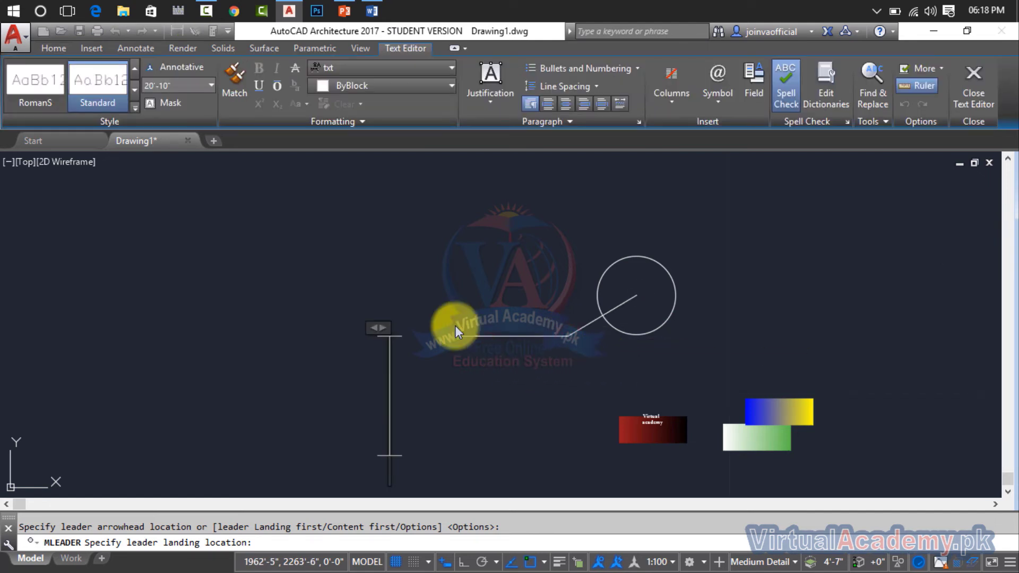
left_click(212, 84)
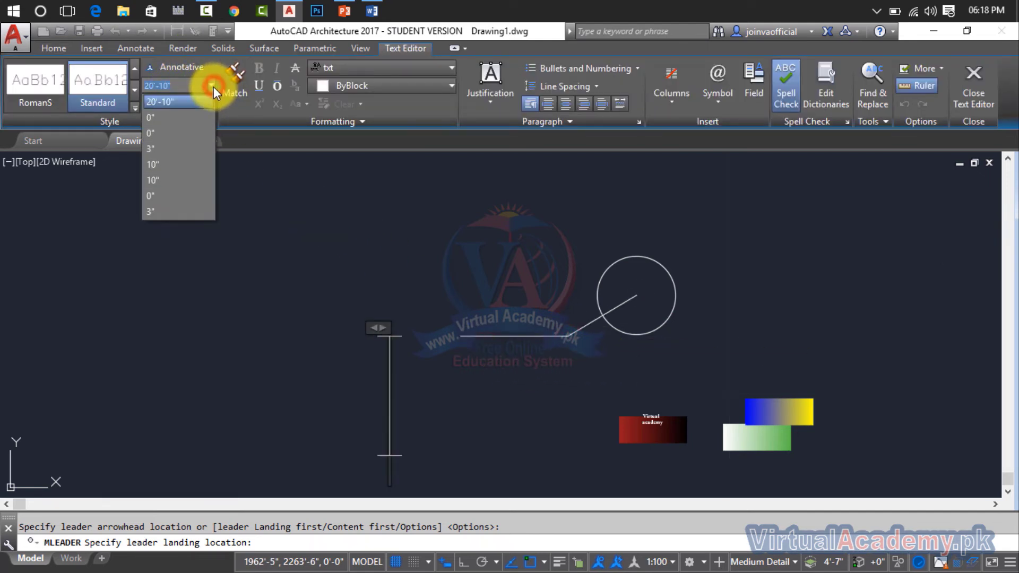
left_click(184, 149)
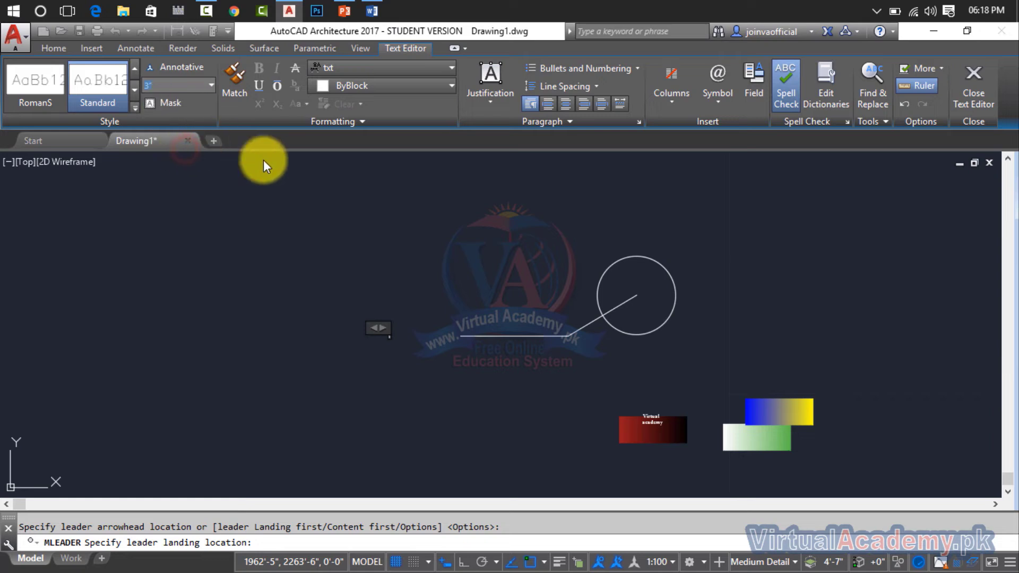
scroll(389, 335, "up", 5)
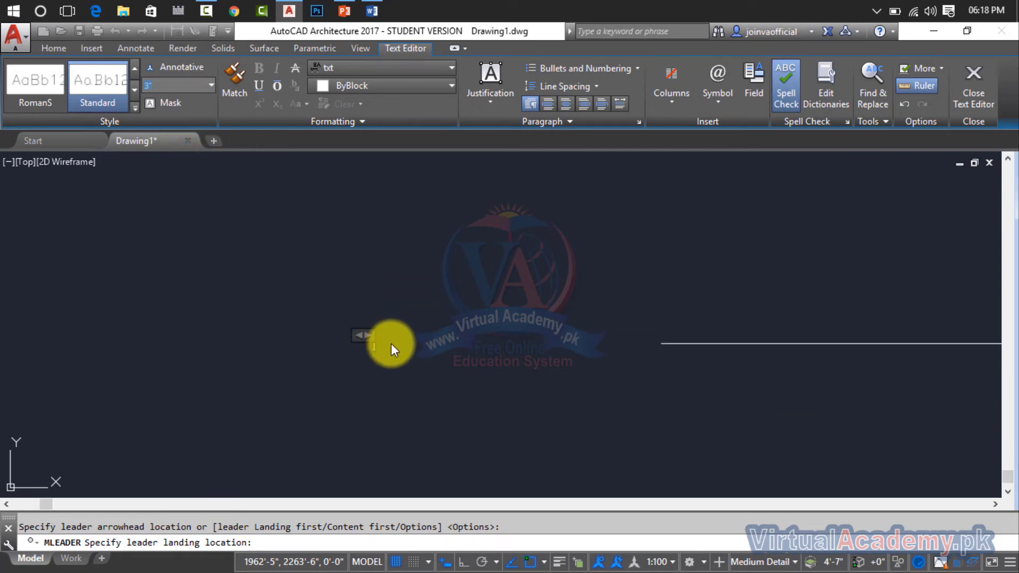
type("go")
type("od")
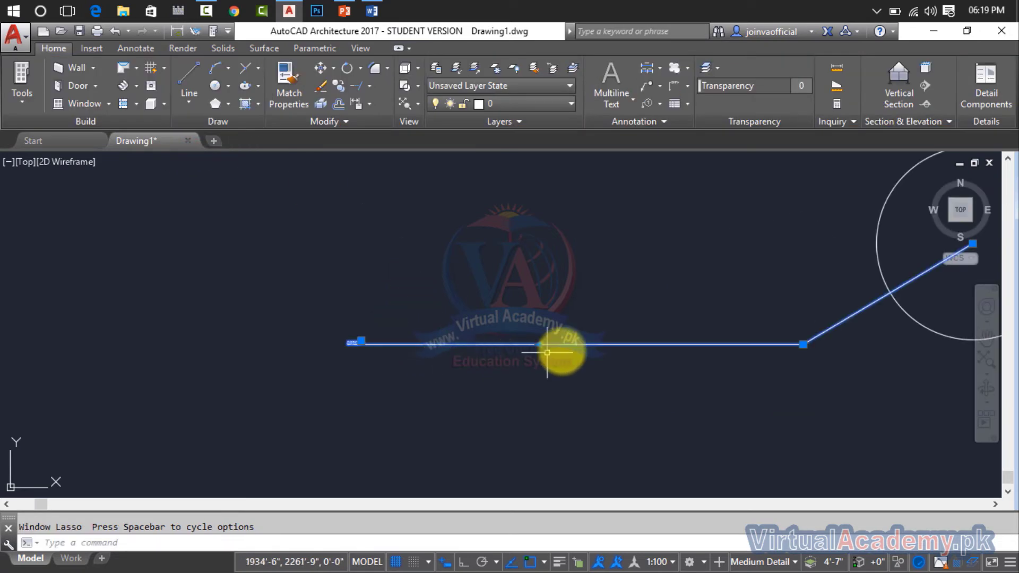
Stretch the multileader's text end towards the circle so the landing line runs beneath the circle.
left_click(360, 341)
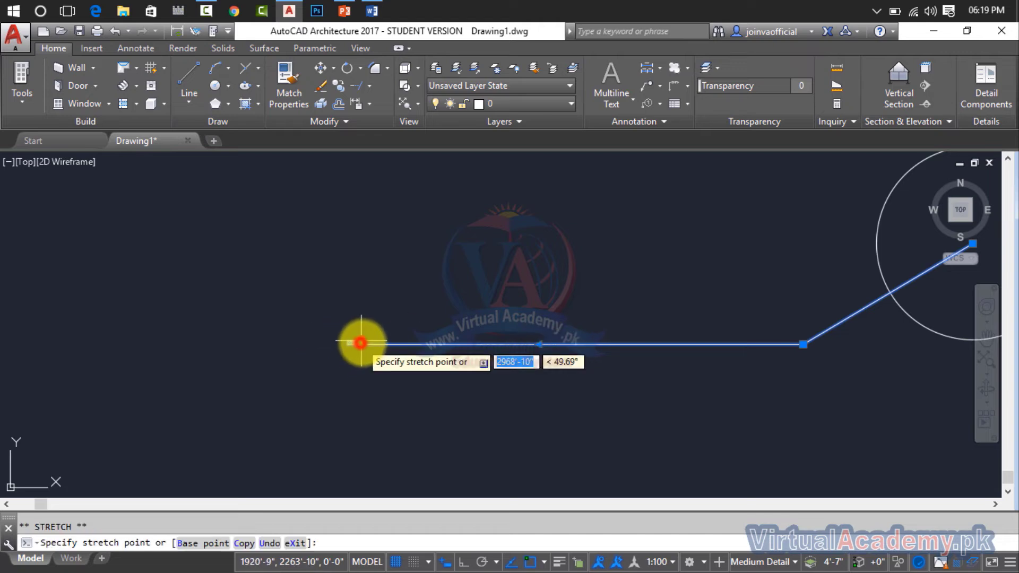
left_click(715, 341)
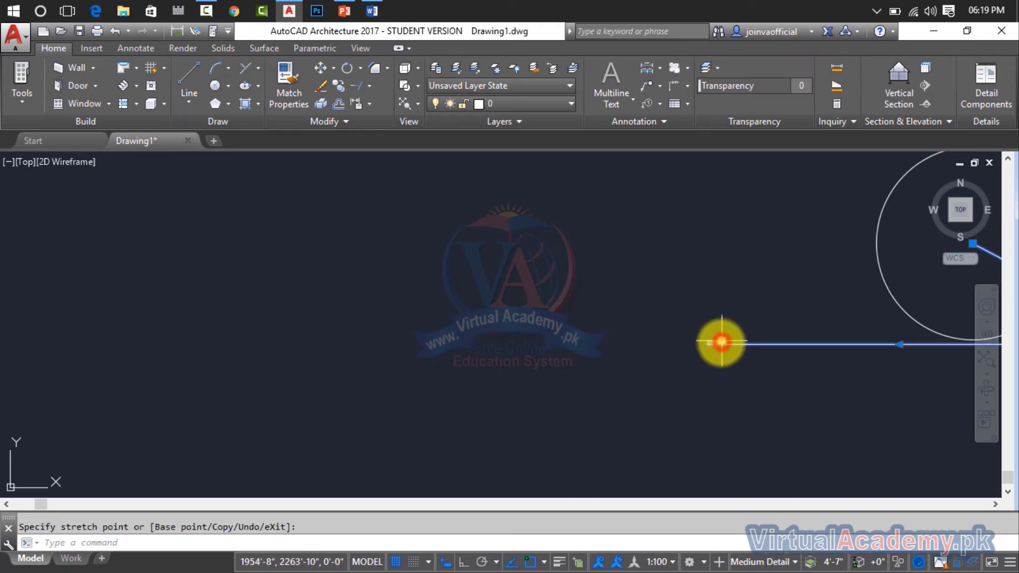
scroll(721, 342, "down", 3)
middle_click_drag(721, 342, 584, 341)
scroll(644, 352, "up", 4)
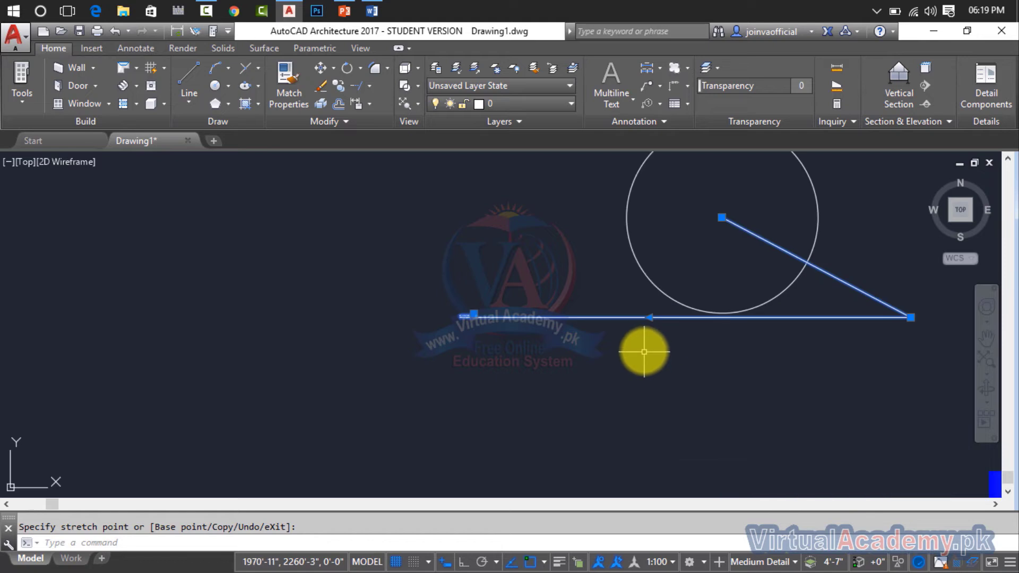
Change the multileader text to "Circle" with a text height of 1'.
scroll(462, 317, "up", 5)
left_click(463, 313)
left_click(471, 308)
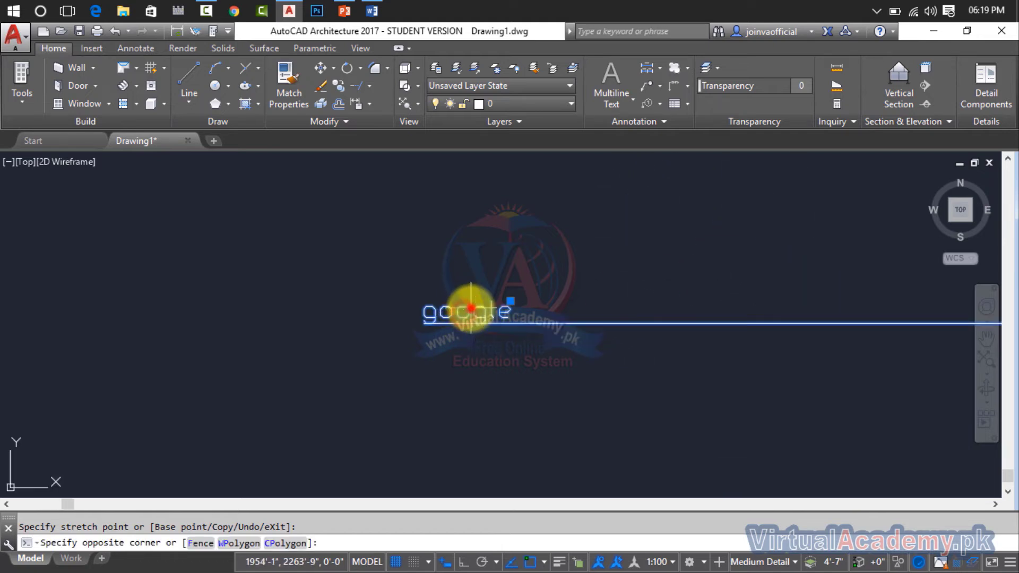
key("Escape")
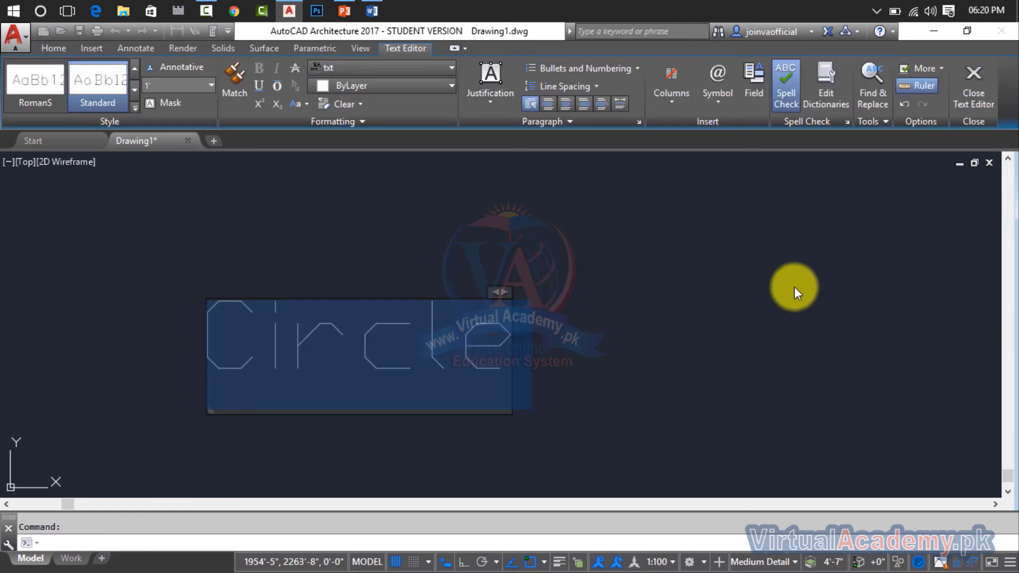
left_click(795, 287)
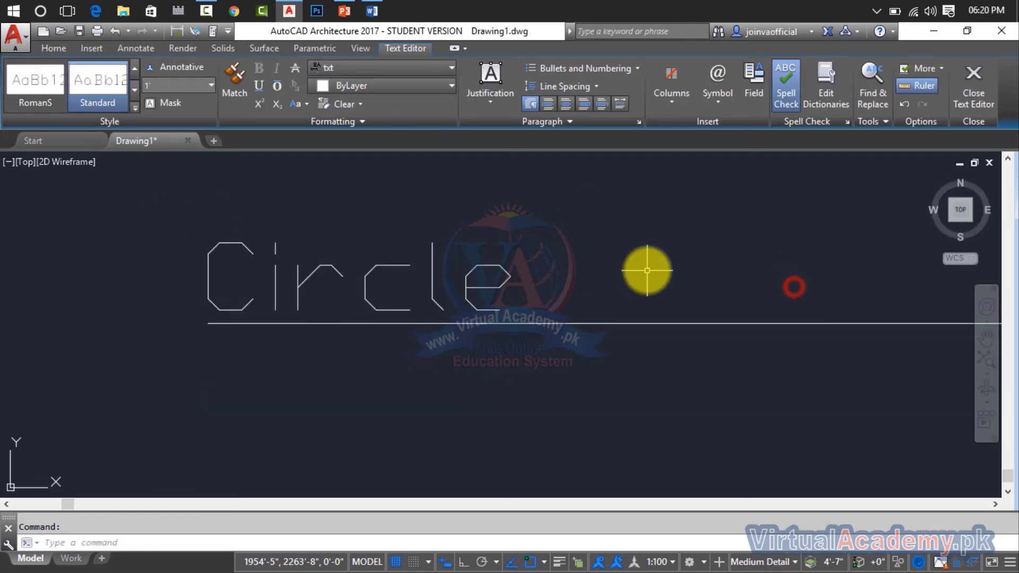
Draw a vertical line about 9'-11" long across the multileader's horizontal landing, between its text and the circle.
scroll(647, 270, "down", 3)
scroll(647, 269, "down", 2)
middle_click_drag(647, 270, 291, 319)
scroll(486, 283, "up", 4)
scroll(444, 281, "down", 2)
scroll(652, 320, "up", 2)
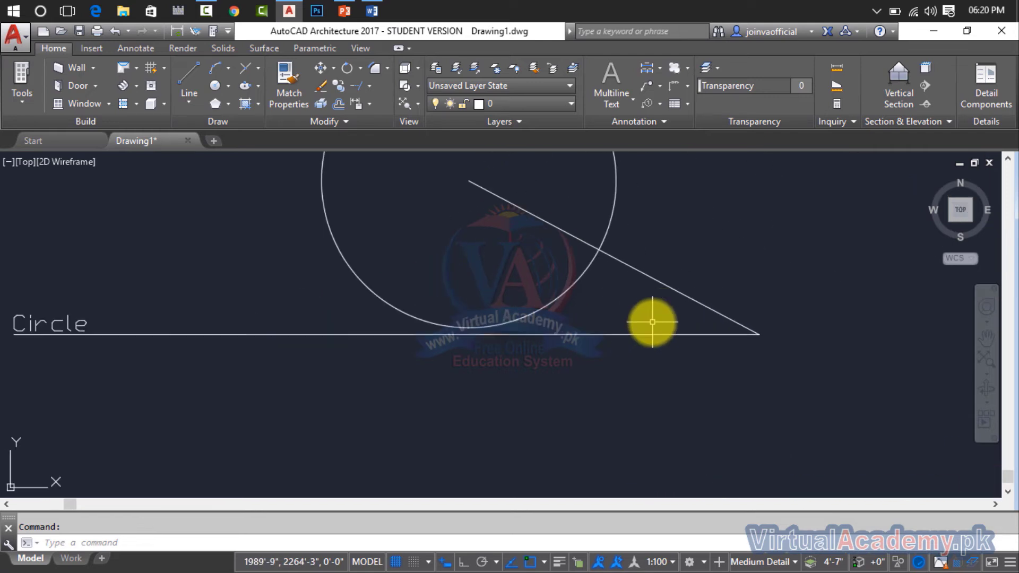
mouse_move(404, 327)
middle_mouse_down()
mouse_move(448, 322)
mouse_move(499, 377)
middle_mouse_up()
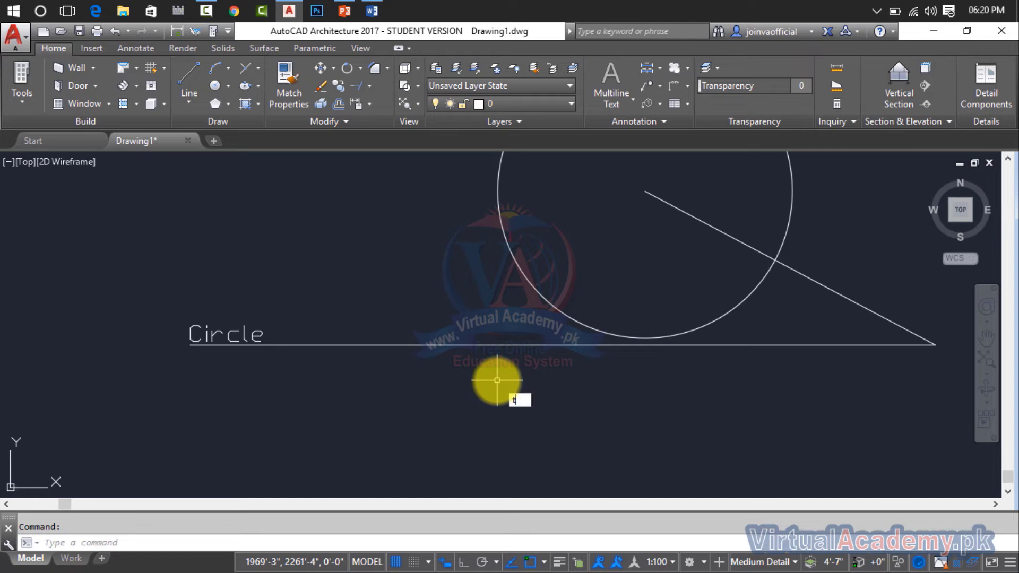
key("Return")
type("l")
key("Return")
left_click(412, 273)
left_click(413, 434)
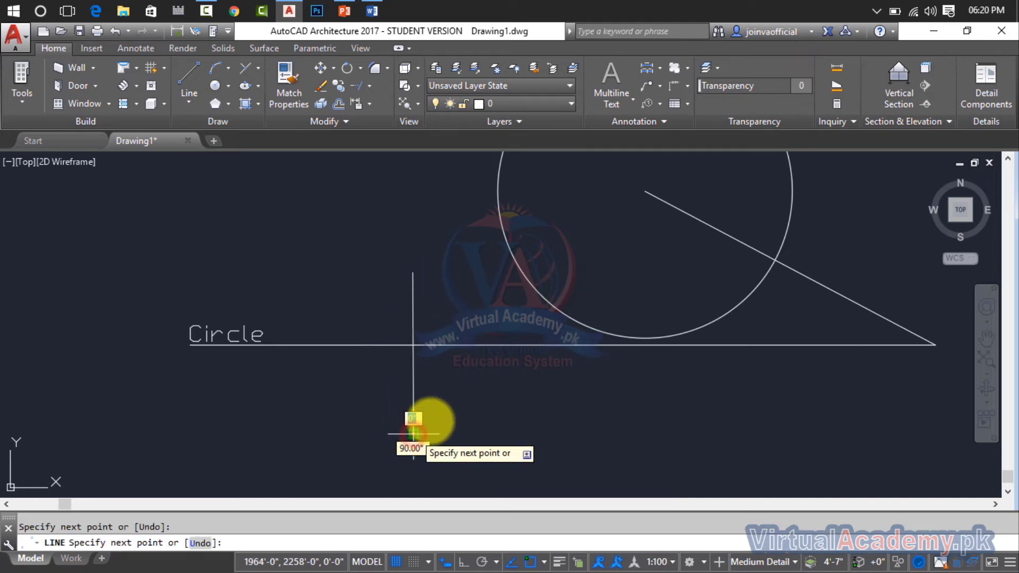
key("Escape")
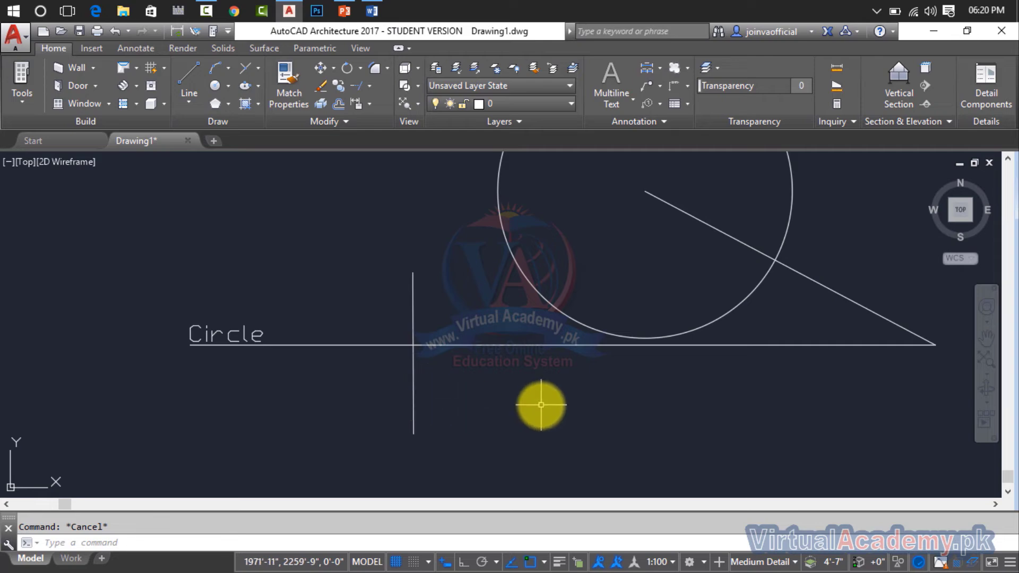
Try turning on lineweight display with the current lineweight set to 2.11 mm, and undo the change.
type("lw")
key("Return")
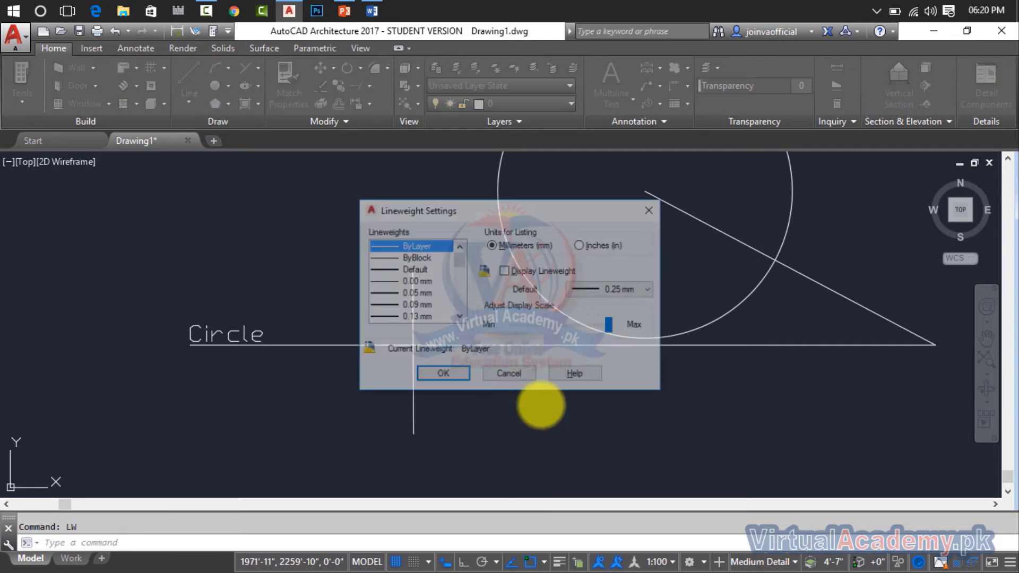
left_click(505, 272)
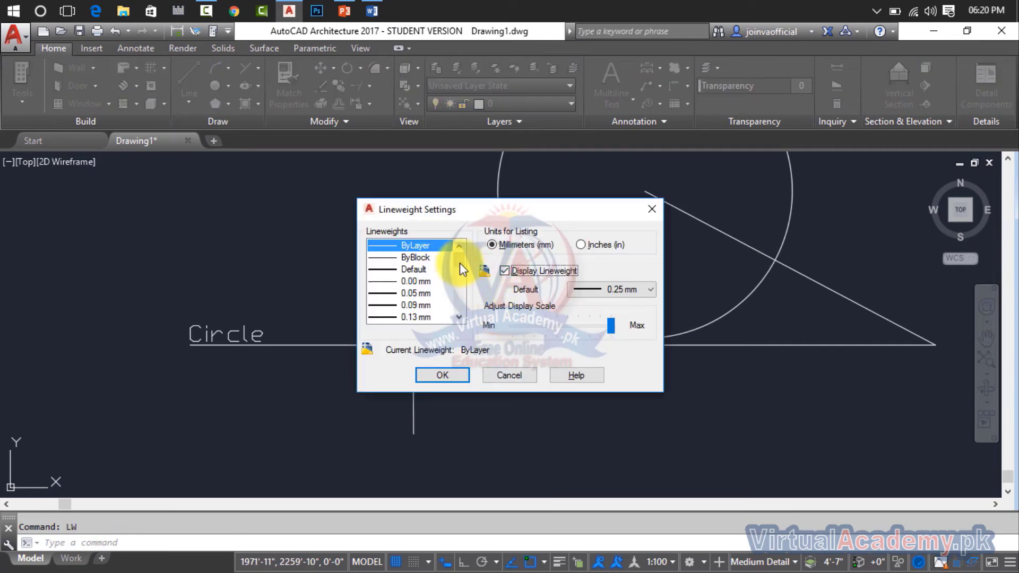
left_click_drag(460, 262, 428, 322)
left_click(429, 317)
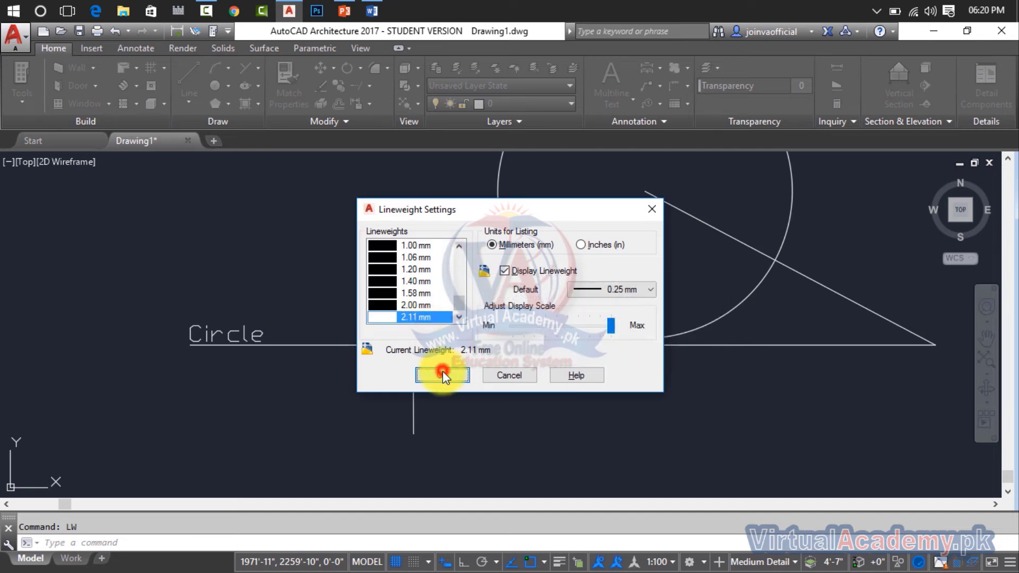
left_click(442, 373)
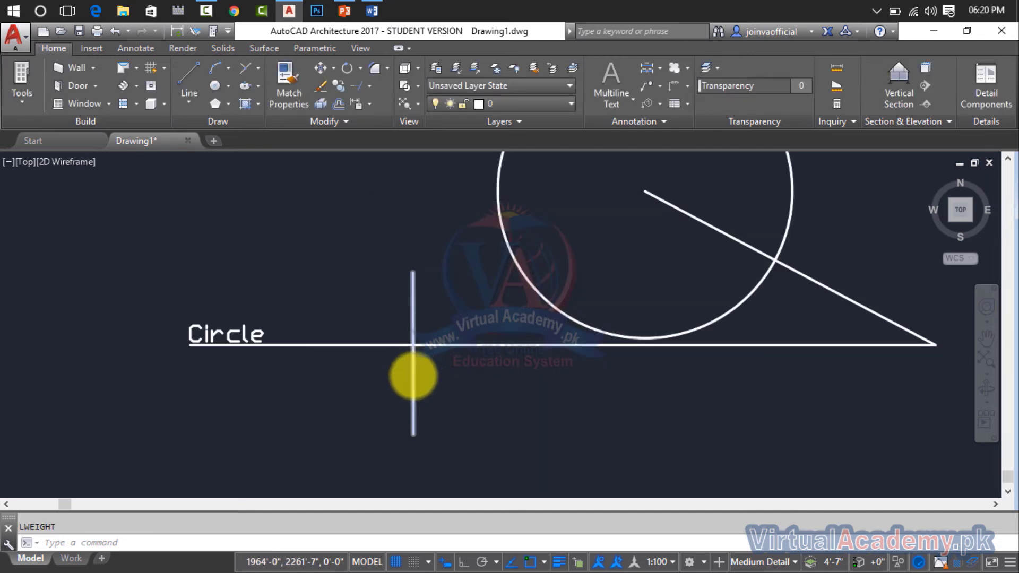
scroll(413, 376, "up", 2)
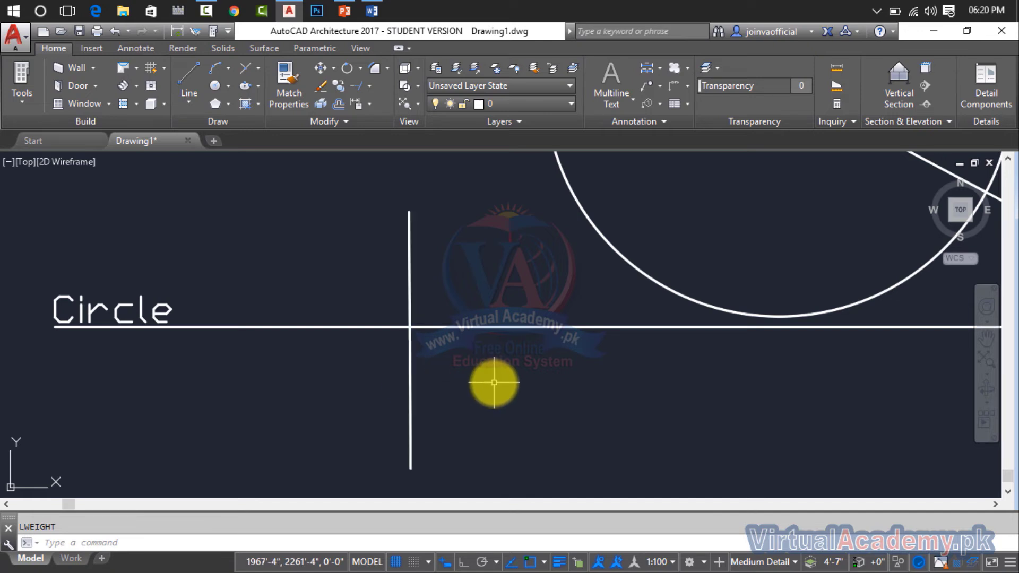
key("ctrl+z")
key("ctrl+z")
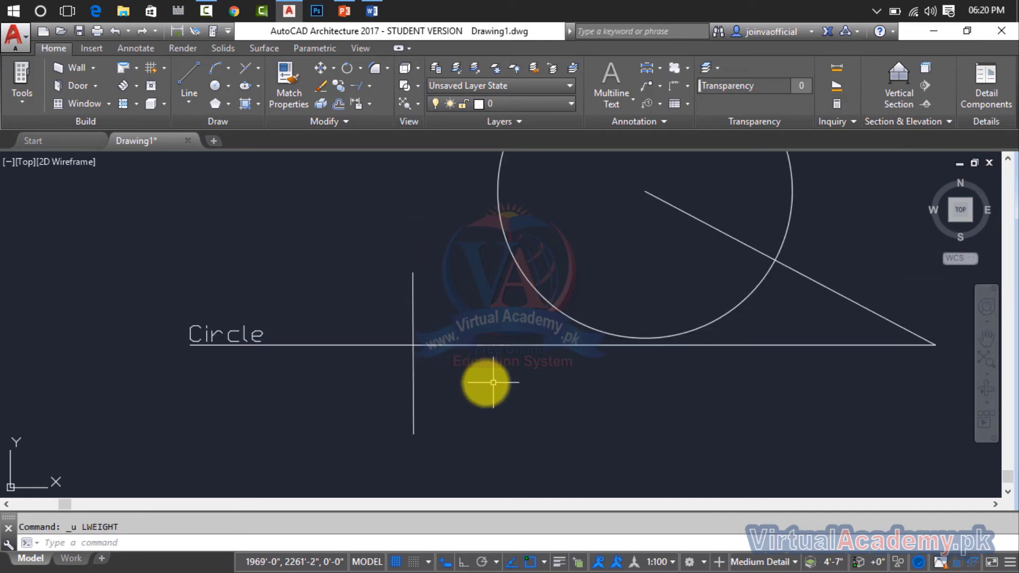
Set the lineweight of the vertical line crossing the leader to 2.11 mm in its properties.
right_click(413, 395)
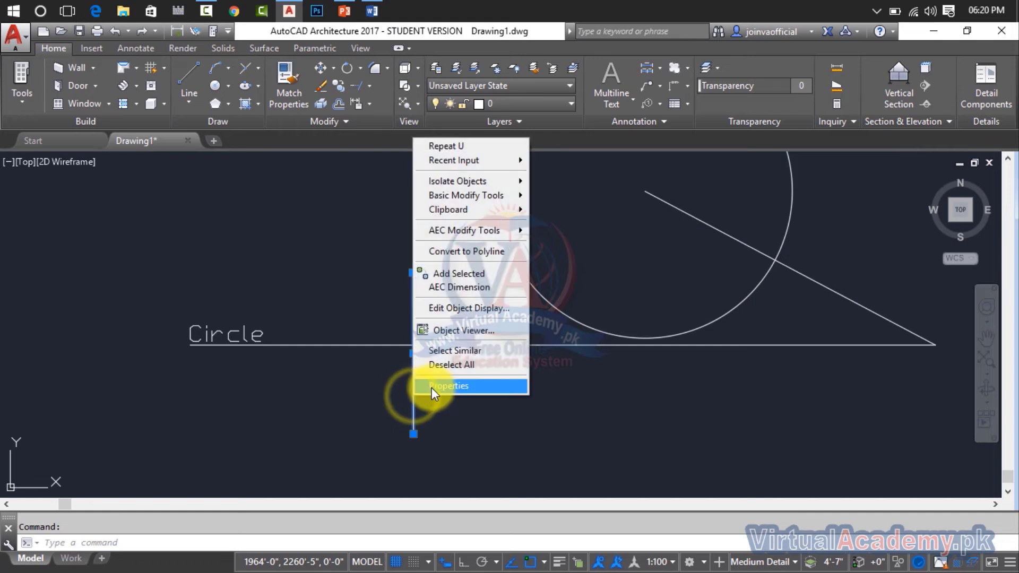
left_click(432, 388)
left_click(176, 304)
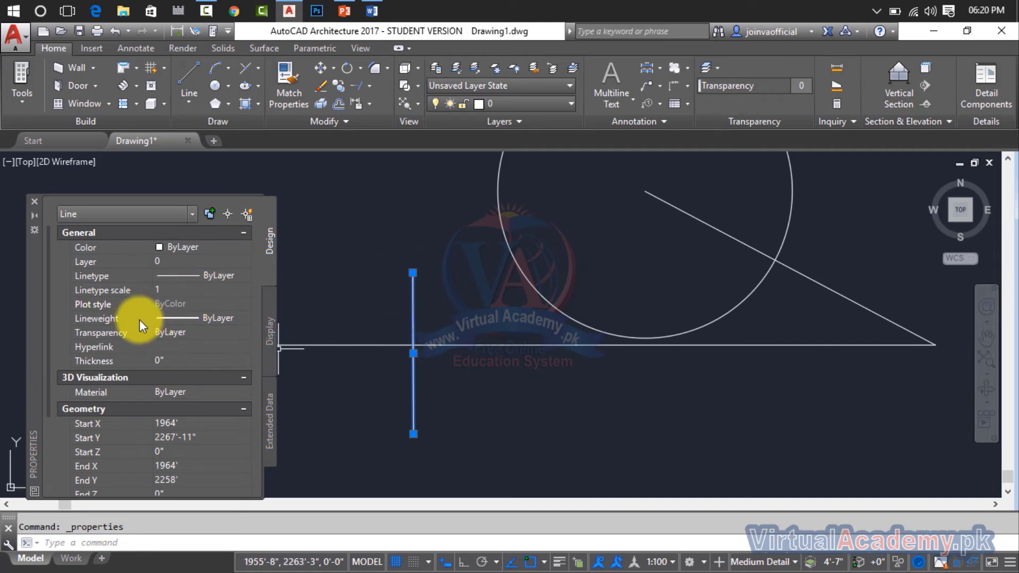
left_click(244, 318)
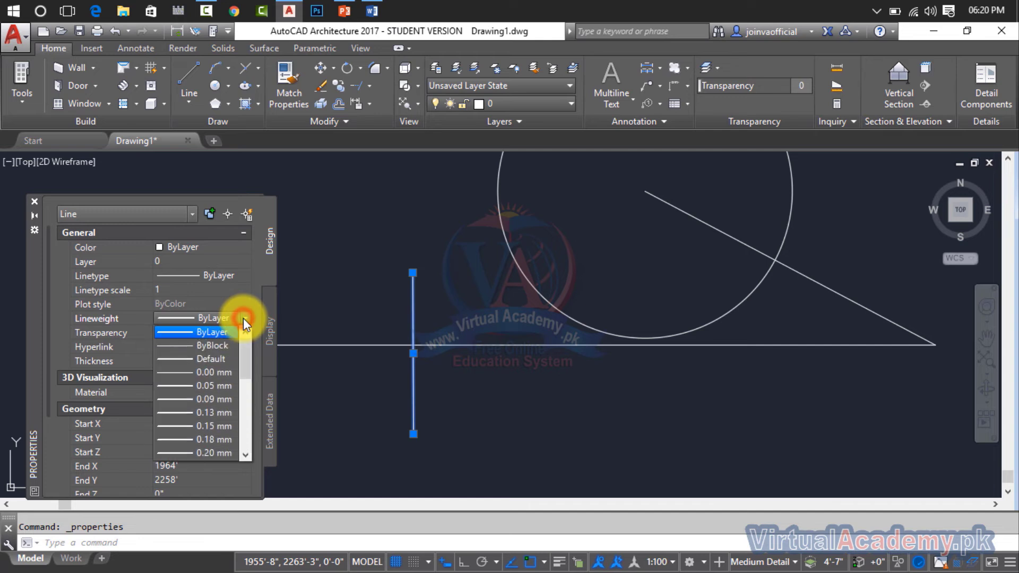
scroll(233, 374, "down", 6)
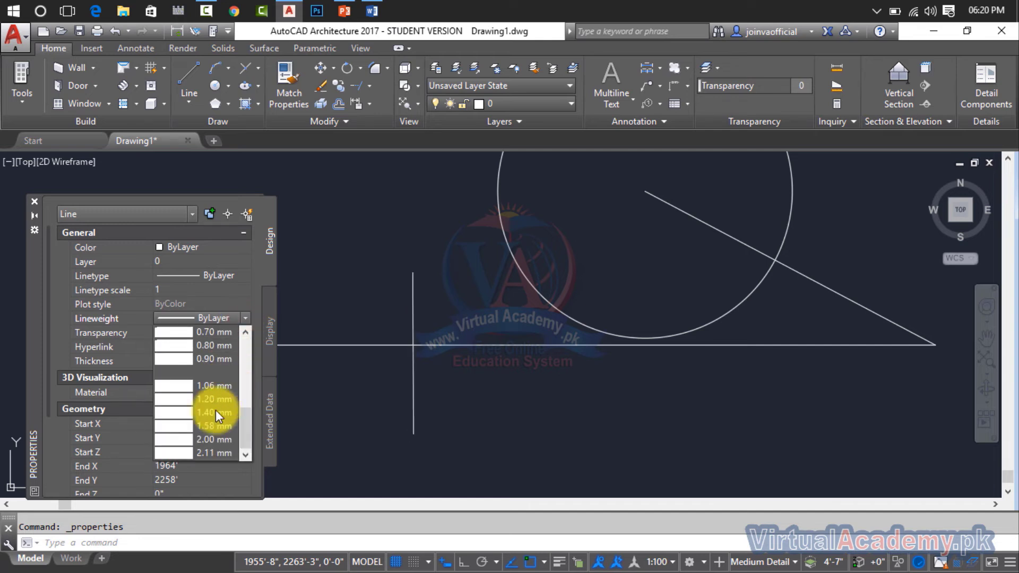
left_click(205, 450)
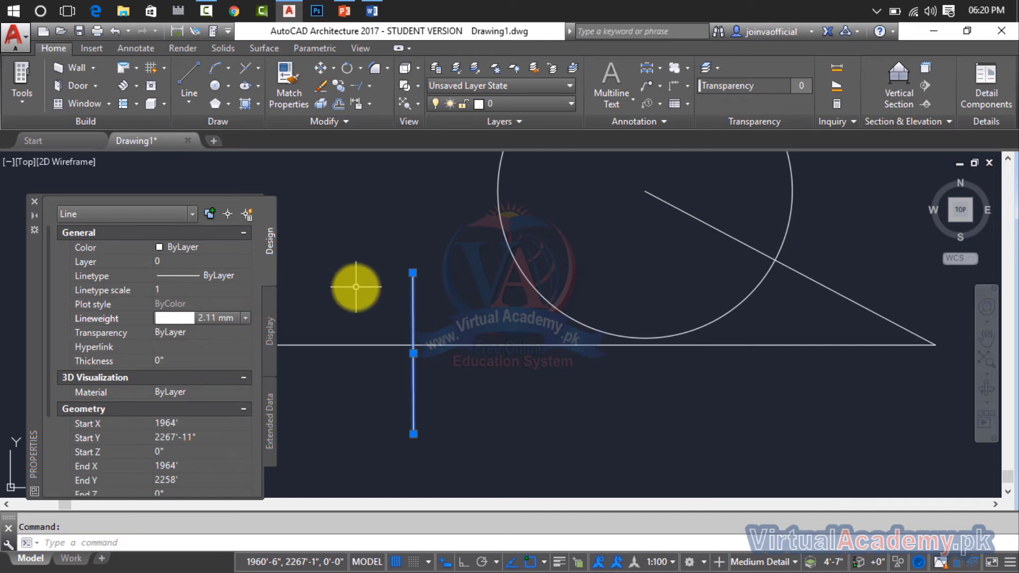
Turn on lineweight display in the lineweight settings and clear the selection of the vertical line.
type("lw")
key("Return")
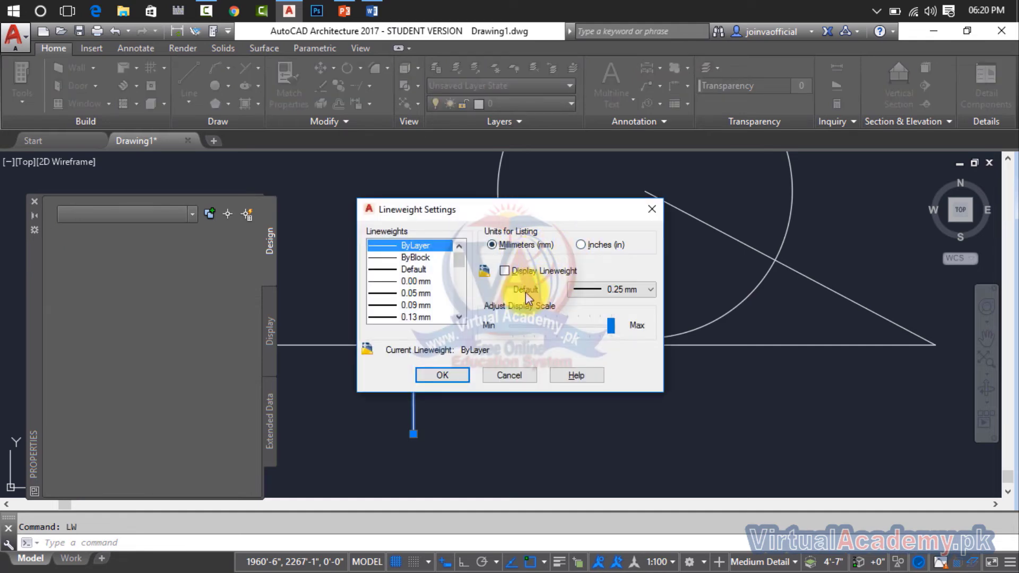
left_click(518, 271)
left_click(452, 371)
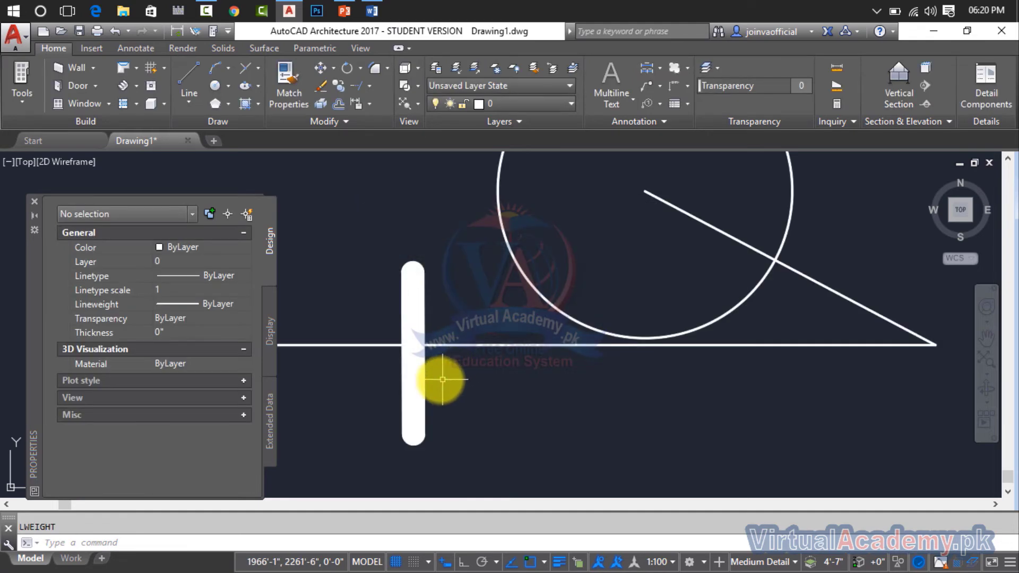
key("Escape")
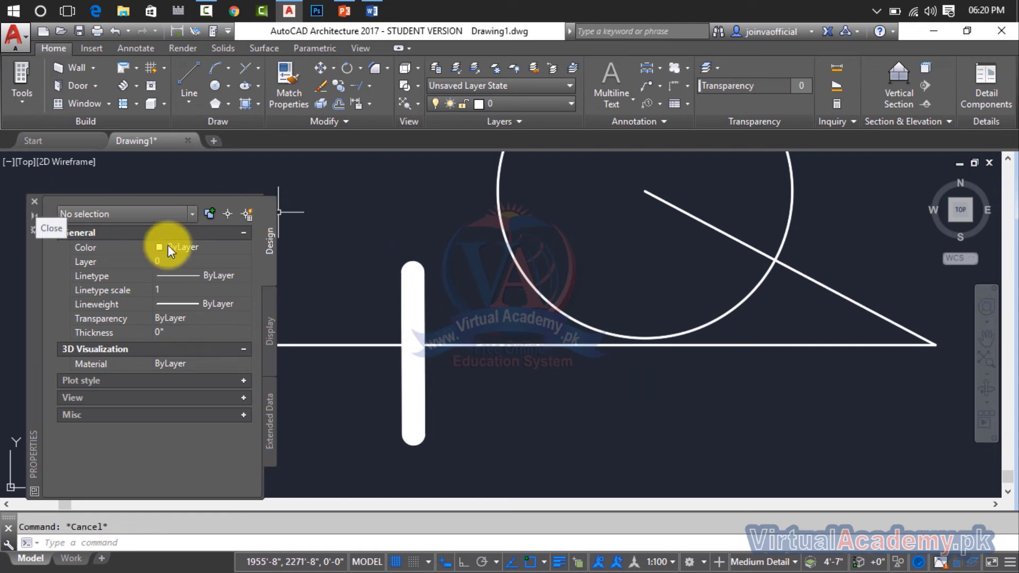
Change the colour of the thick vertical line crossing the leader to Red.
left_click(215, 248)
left_click(416, 303)
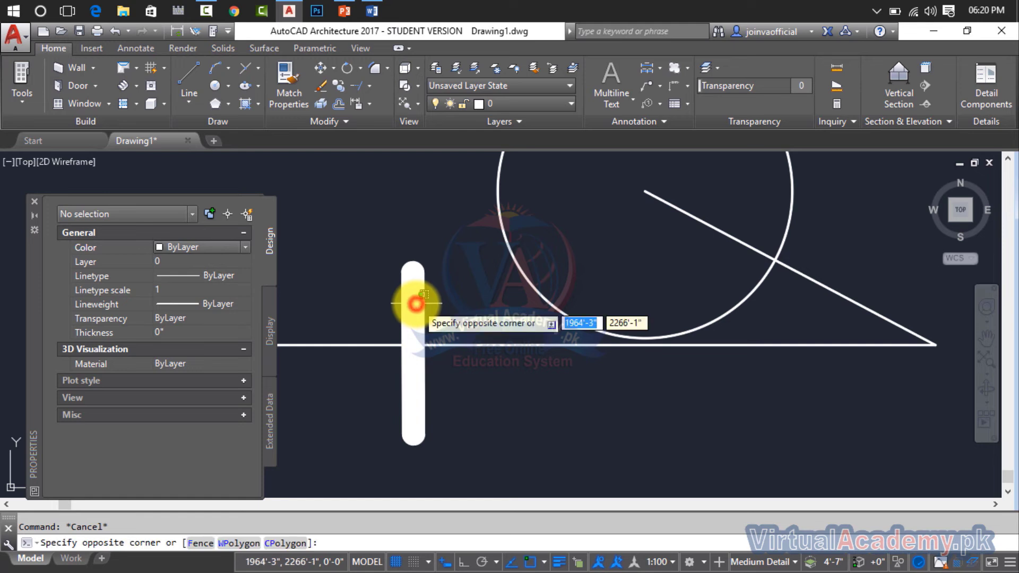
left_click(451, 260)
left_click(452, 256)
left_click(392, 286)
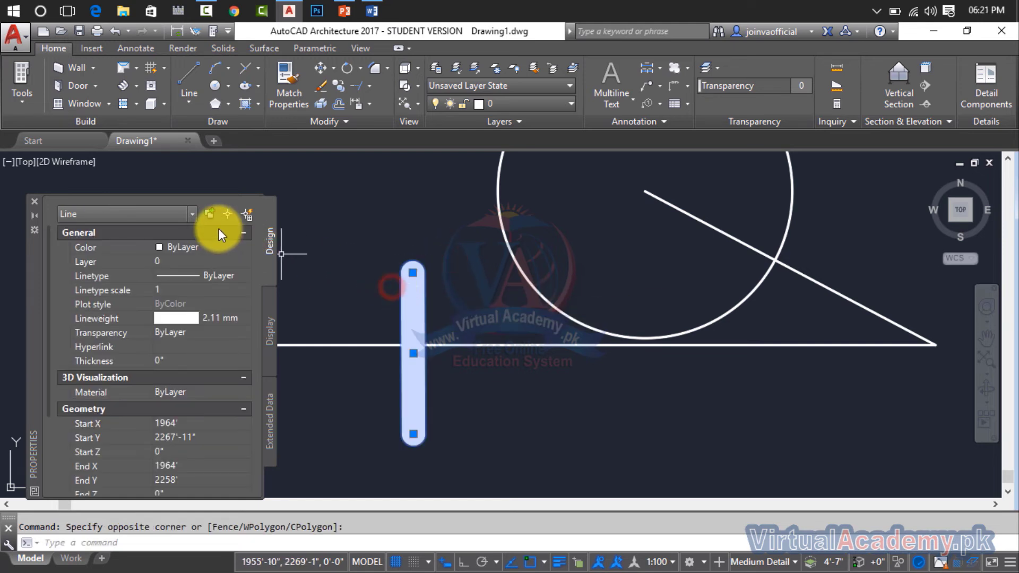
left_click(206, 247)
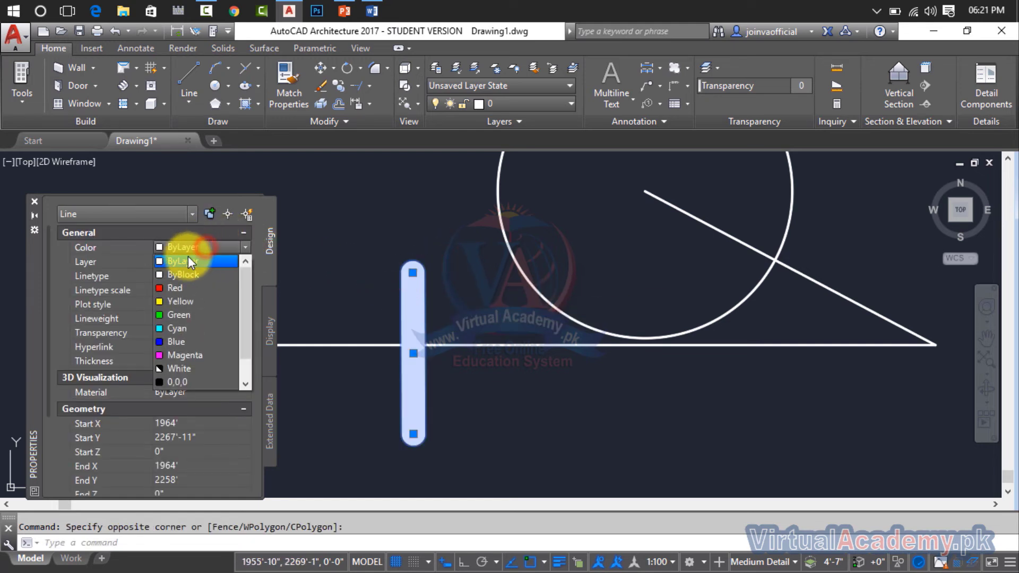
left_click(169, 287)
key("Escape")
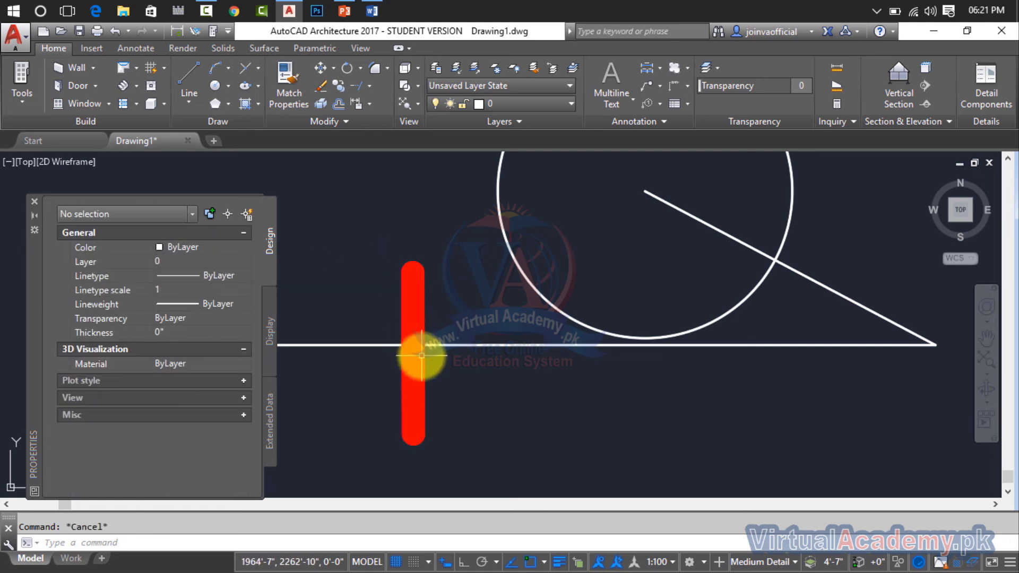
Close the properties palette and bring the "Circle" multileader in front of the red line with Bring Leaders to Front.
scroll(418, 352, "up", 5)
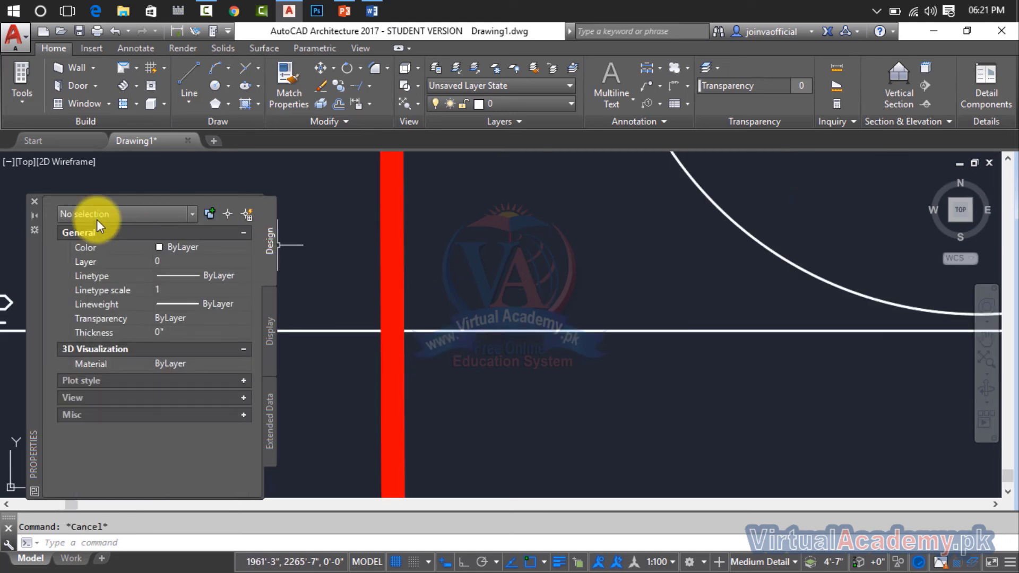
left_click(34, 201)
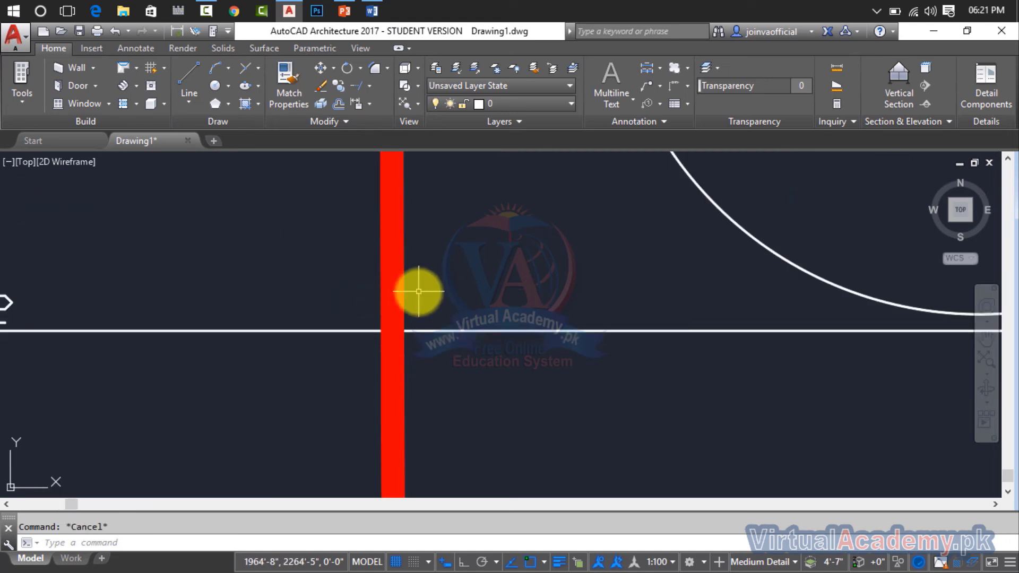
left_click(434, 330)
left_click(434, 330)
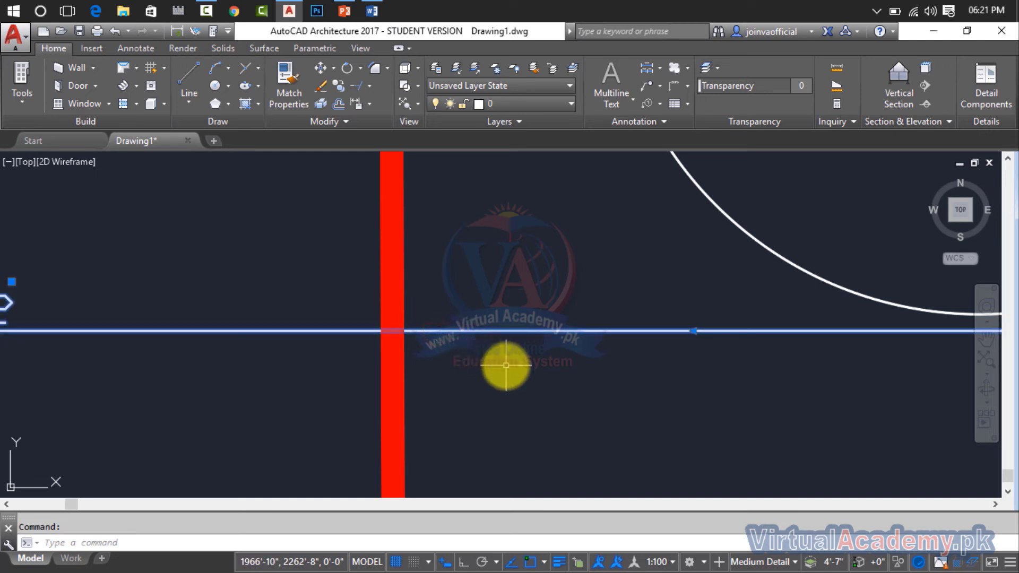
left_click(369, 103)
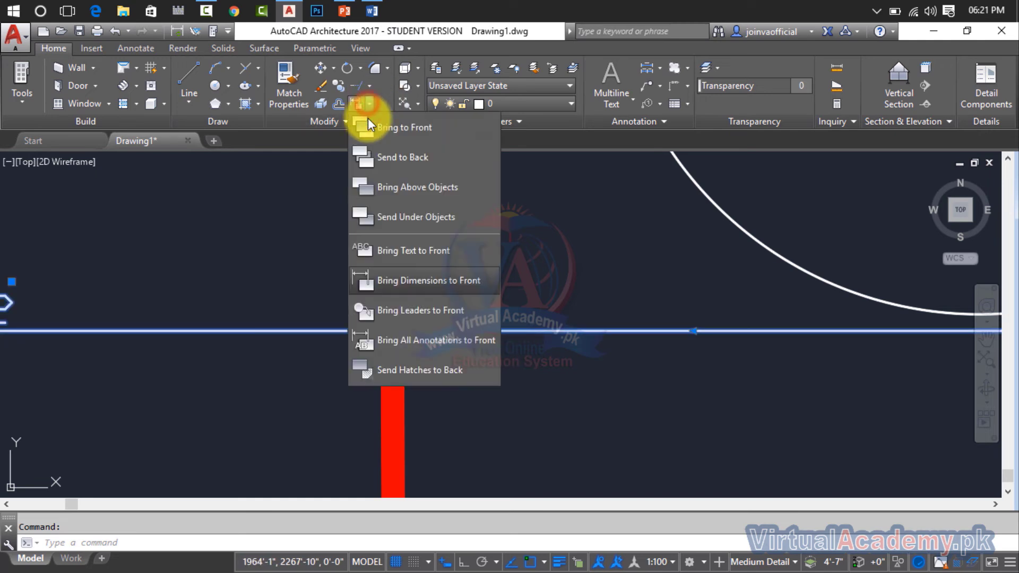
left_click(387, 317)
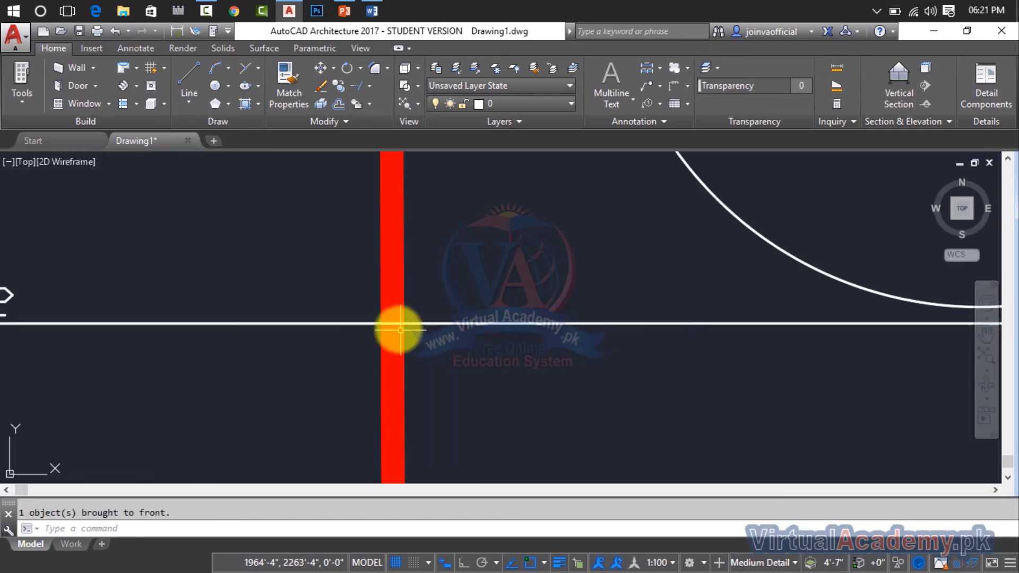
left_click(397, 330)
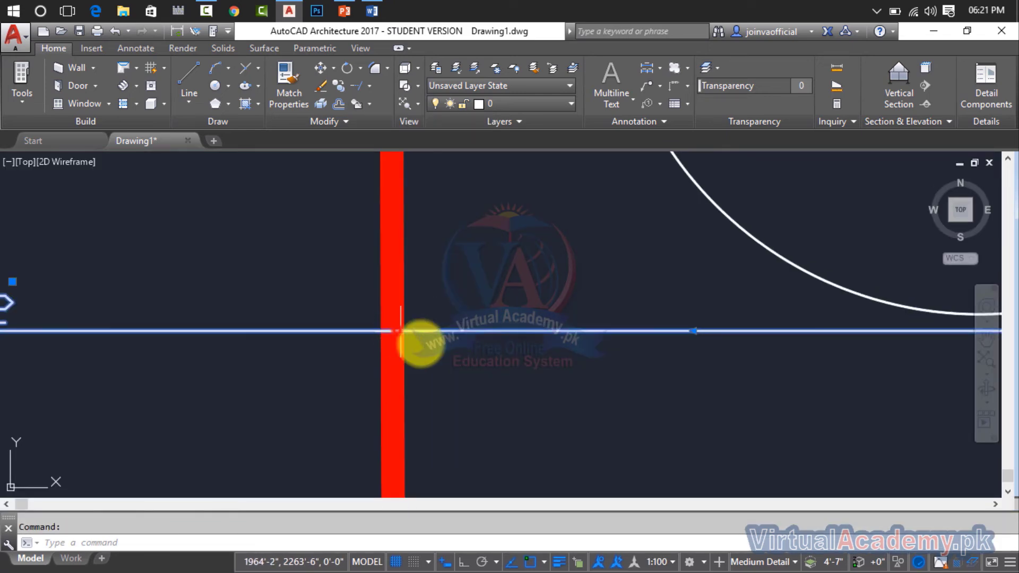
scroll(491, 371, "down", 2)
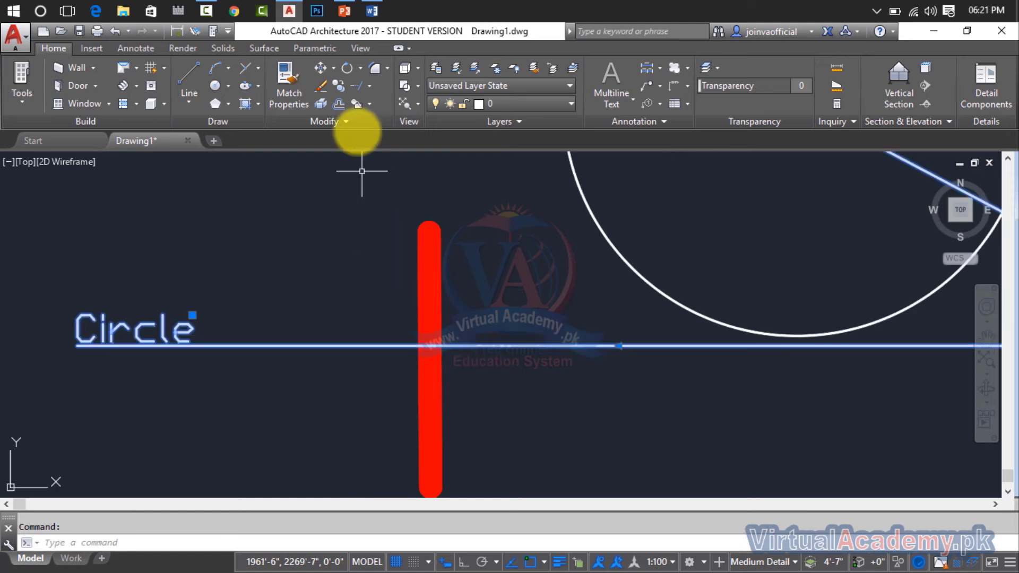
left_click(368, 101)
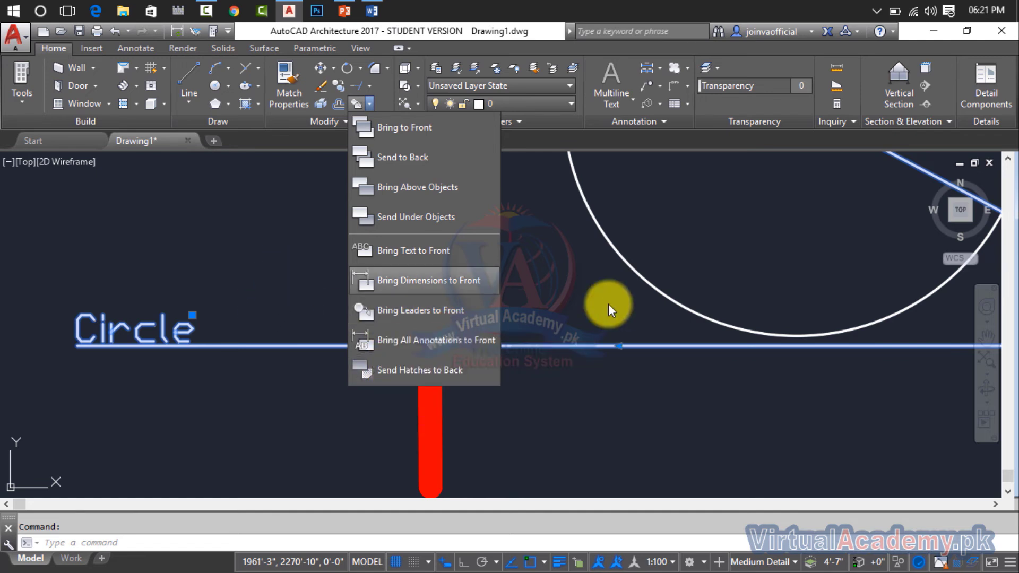
left_click(522, 290)
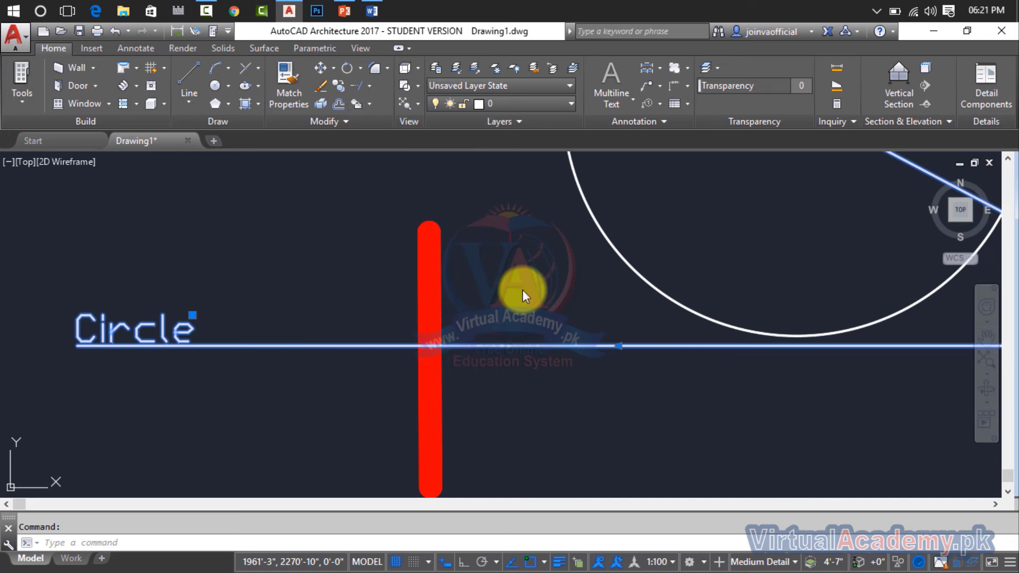
Change the red-black gradient fill of the rectangle at the "Virtual academy" text to the GOST_WOOD hatch pattern.
scroll(522, 289, "down", 6)
mouse_move(522, 290)
middle_mouse_down()
mouse_move(669, 299)
mouse_move(575, 291)
middle_mouse_up()
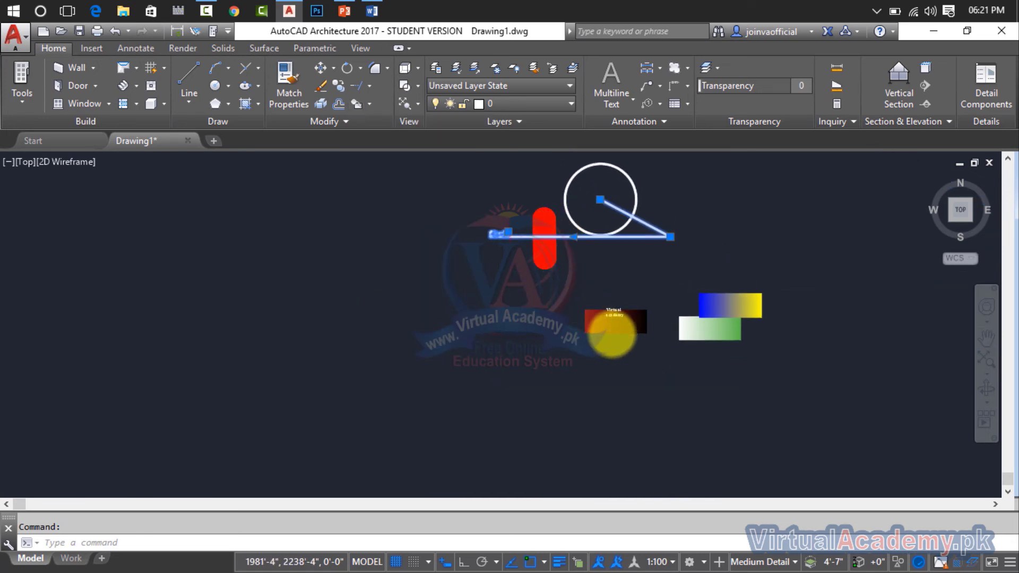
scroll(611, 326, "up", 10)
middle_click_drag(611, 325, 351, 312)
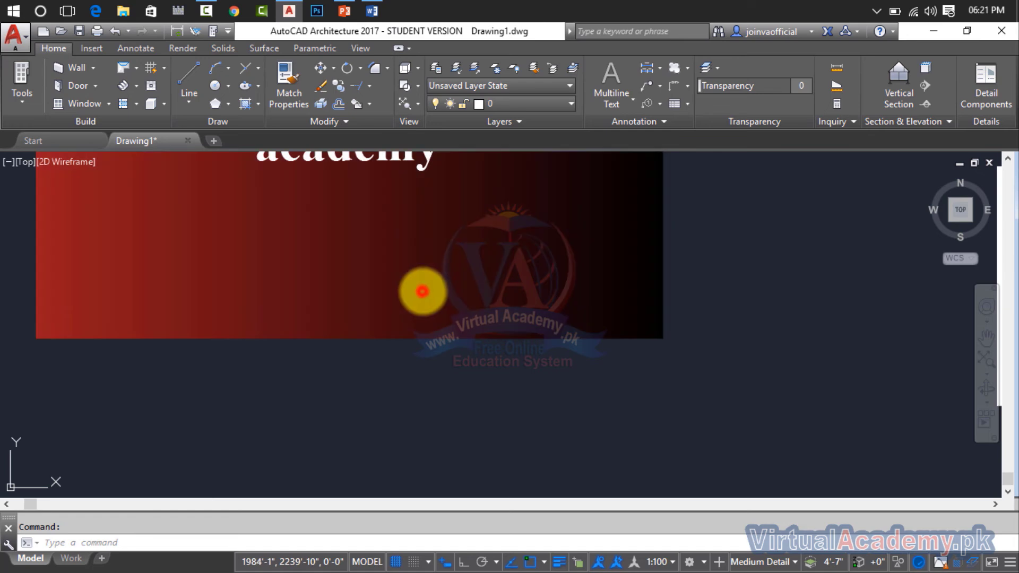
left_click(421, 291)
left_click(400, 280)
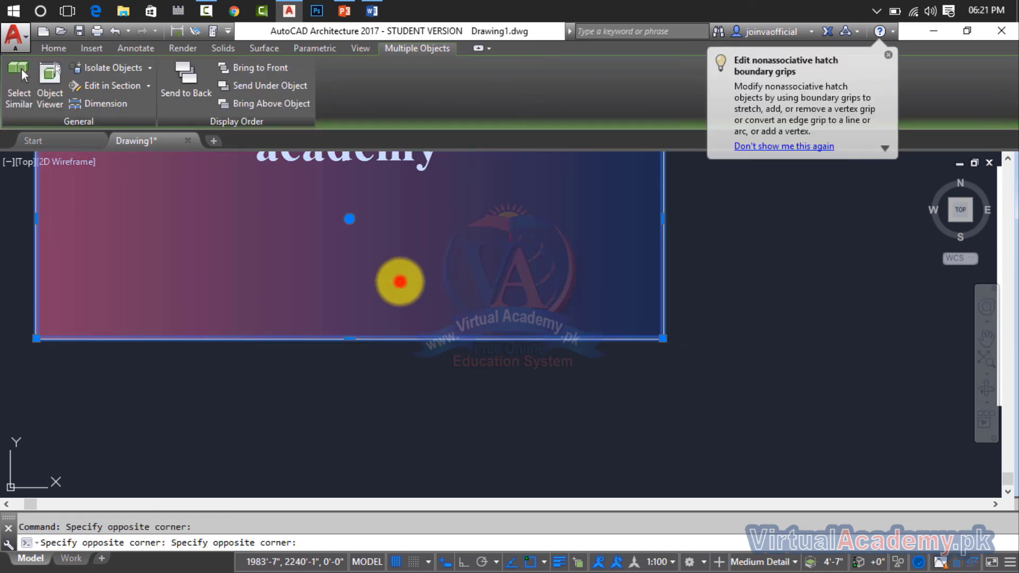
left_click_drag(400, 280, 430, 338)
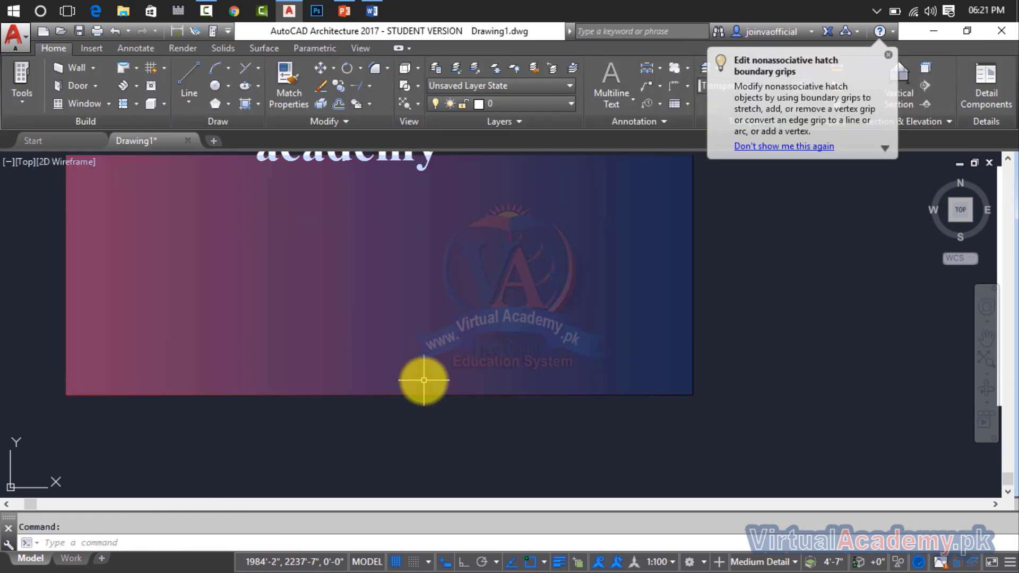
left_click(366, 295)
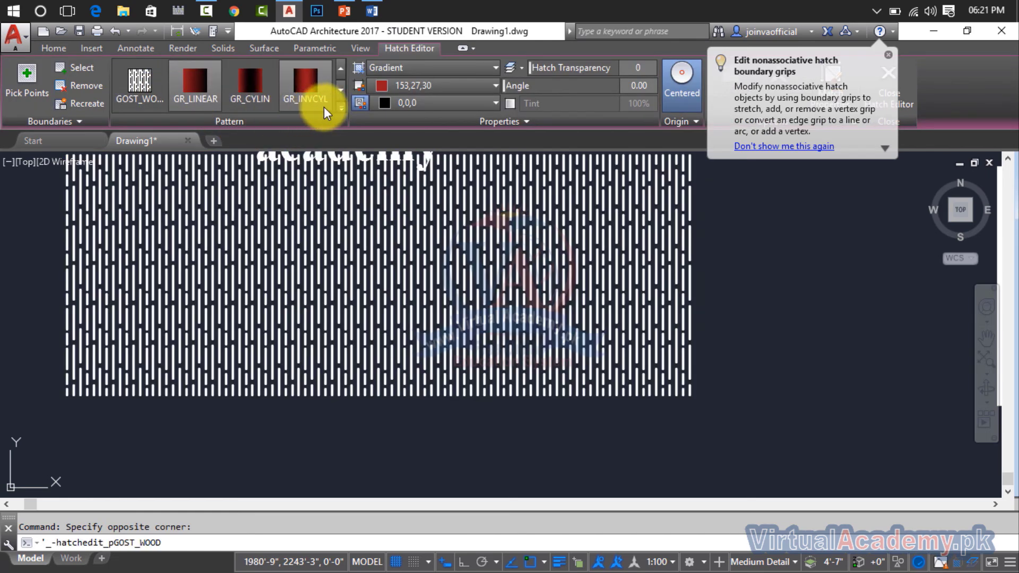
left_click(340, 107)
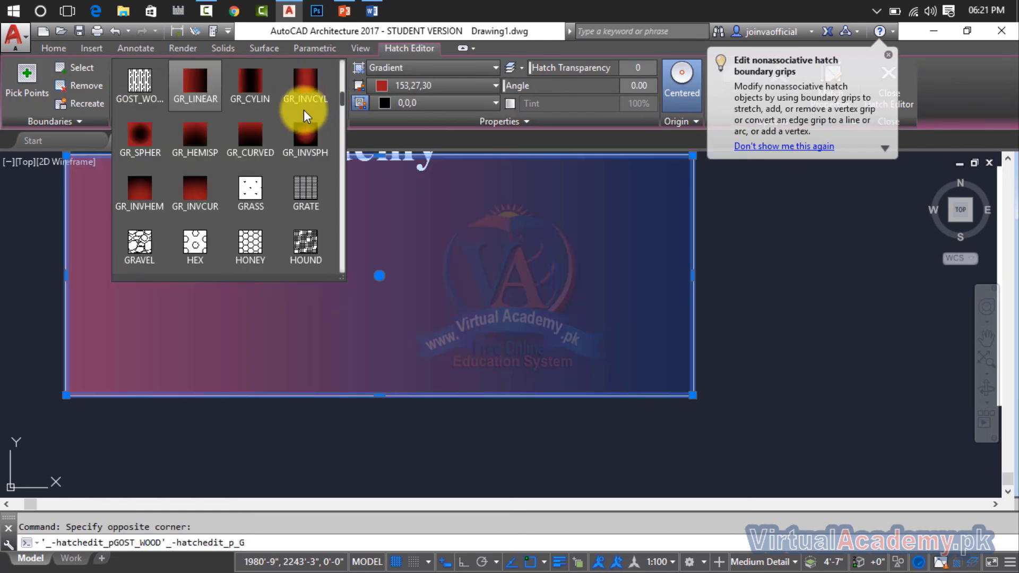
left_click(141, 86)
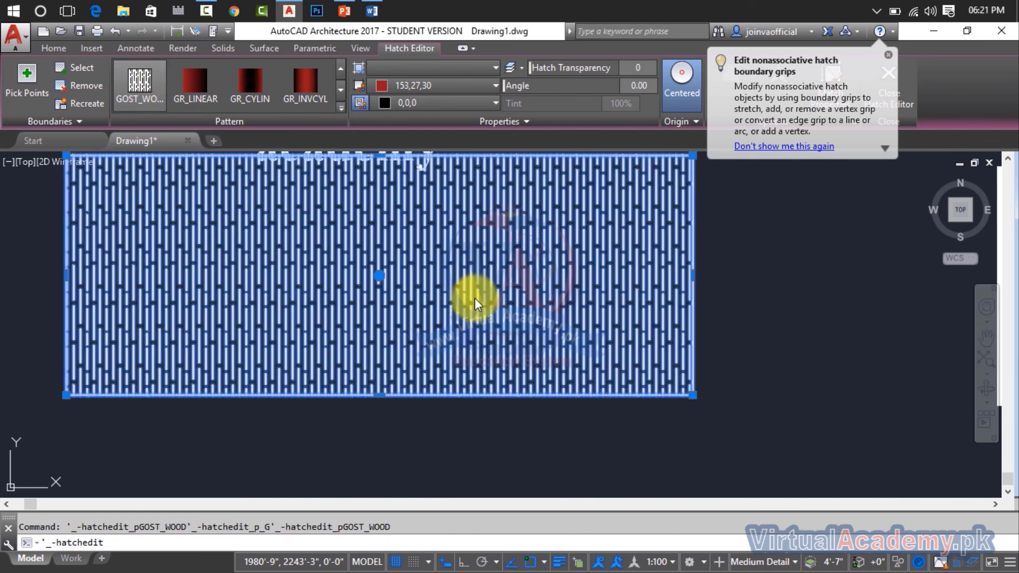
scroll(474, 298, "down", 4)
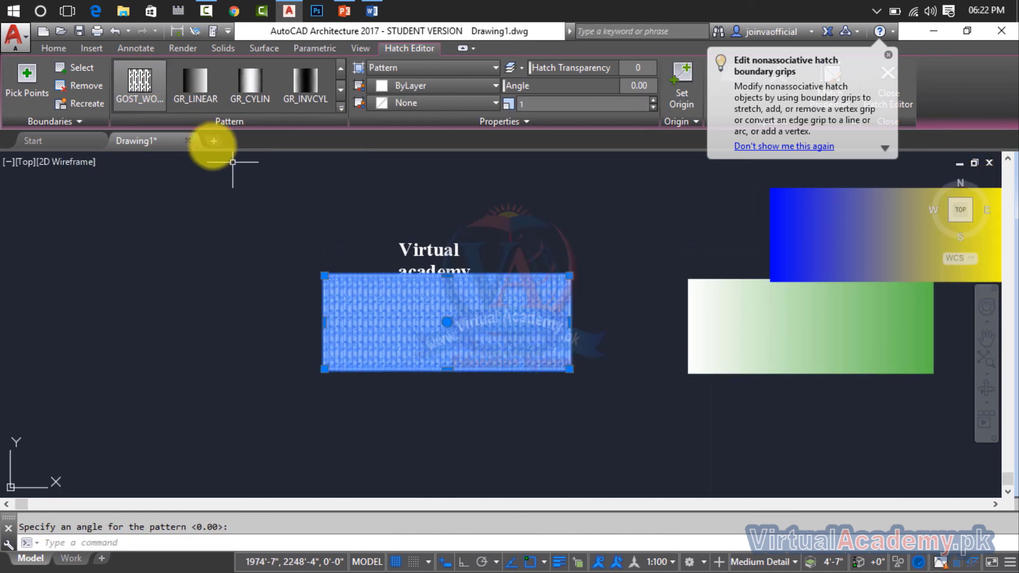
left_click(158, 94)
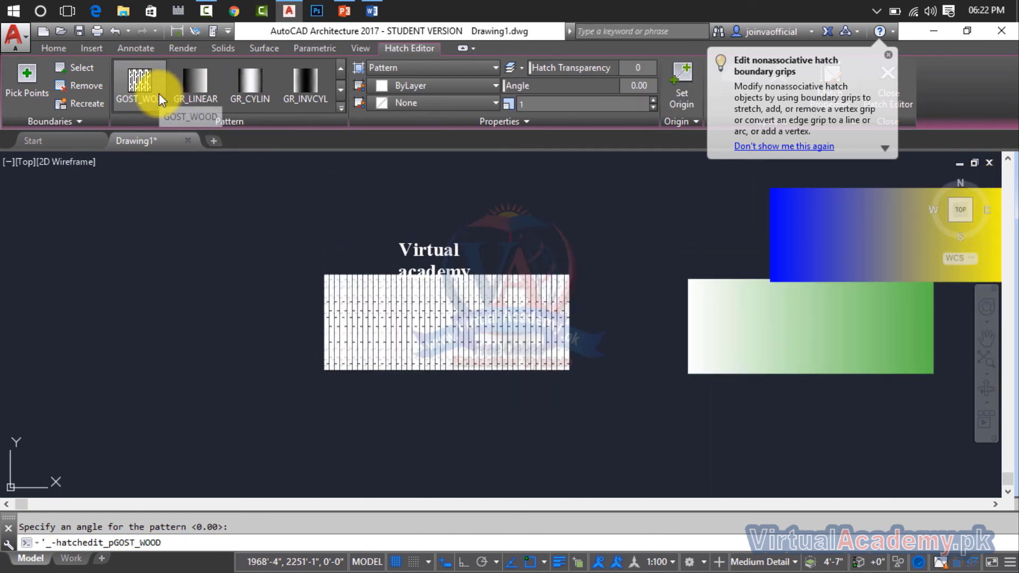
left_click(428, 71)
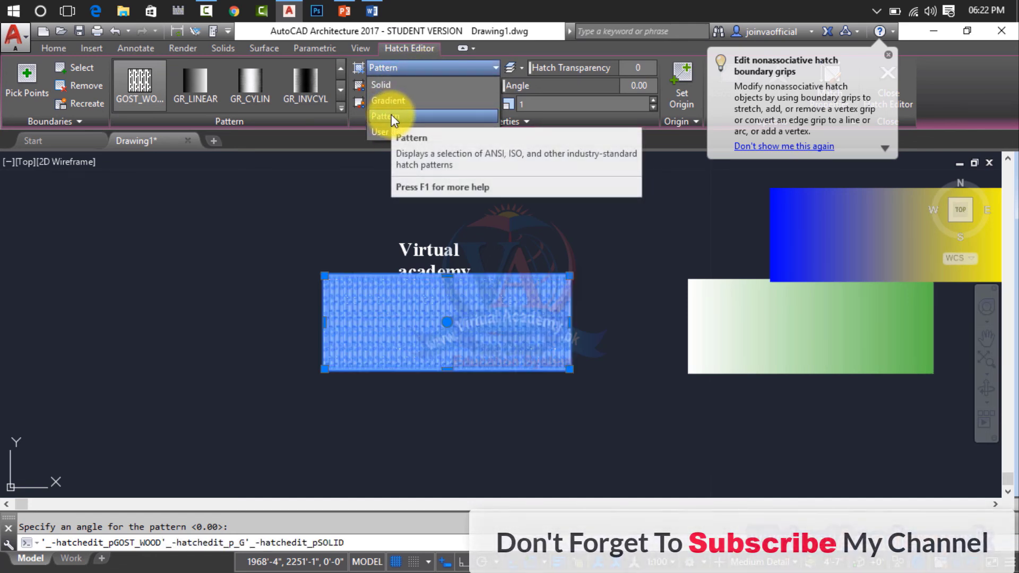
left_click(392, 115)
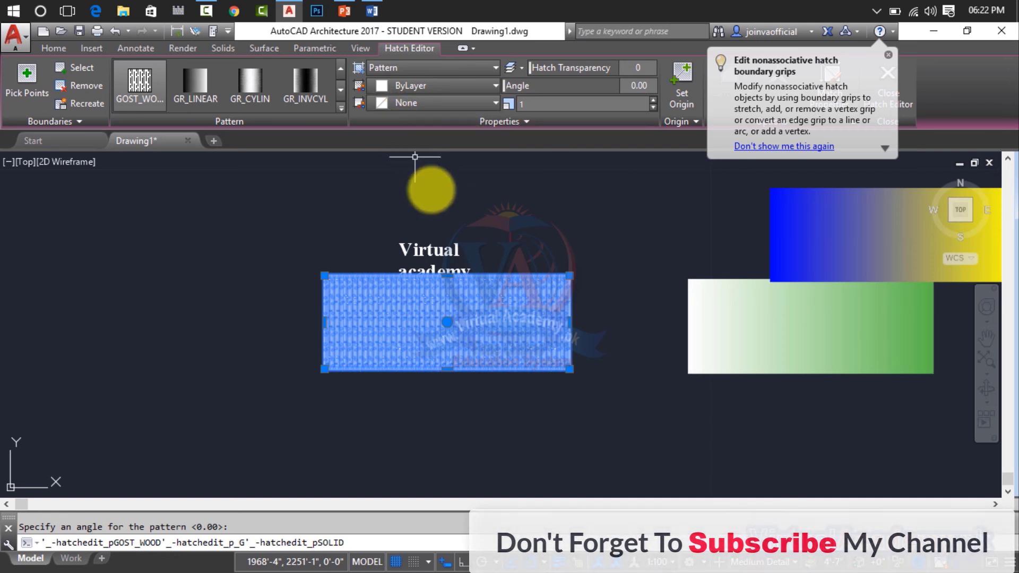
left_click(589, 228)
key("Escape")
key("Escape")
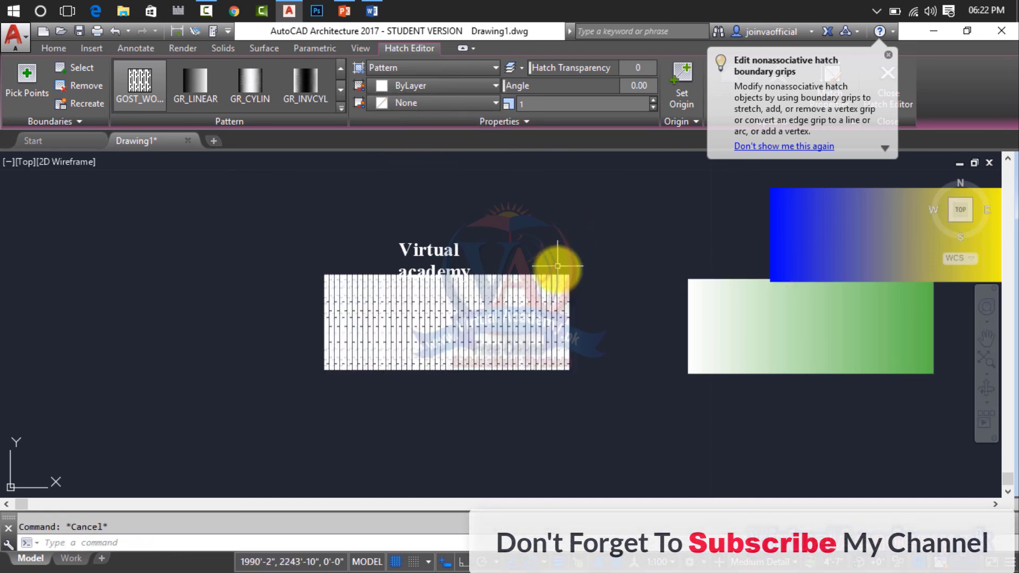
left_click(517, 296)
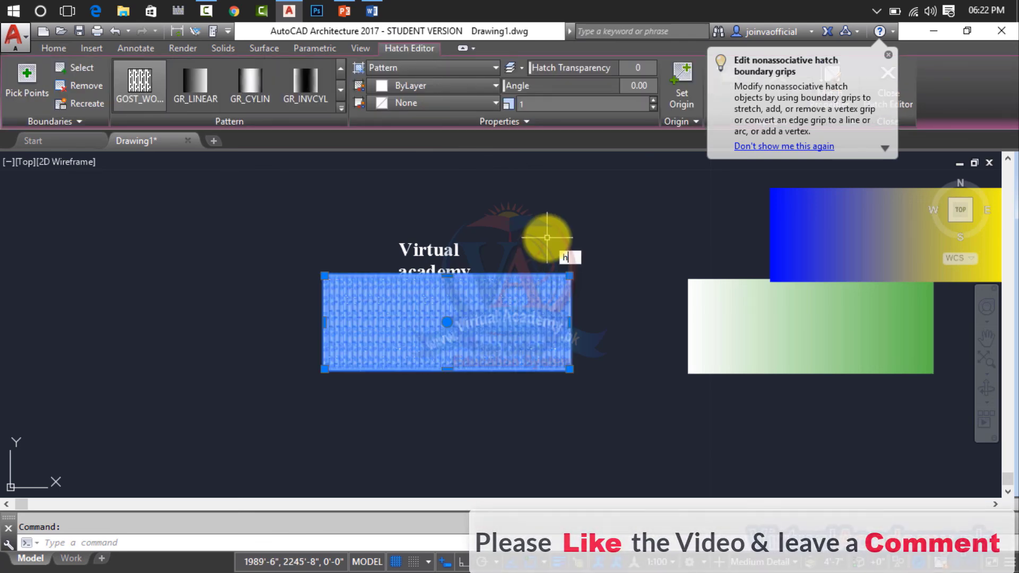
left_click(581, 276)
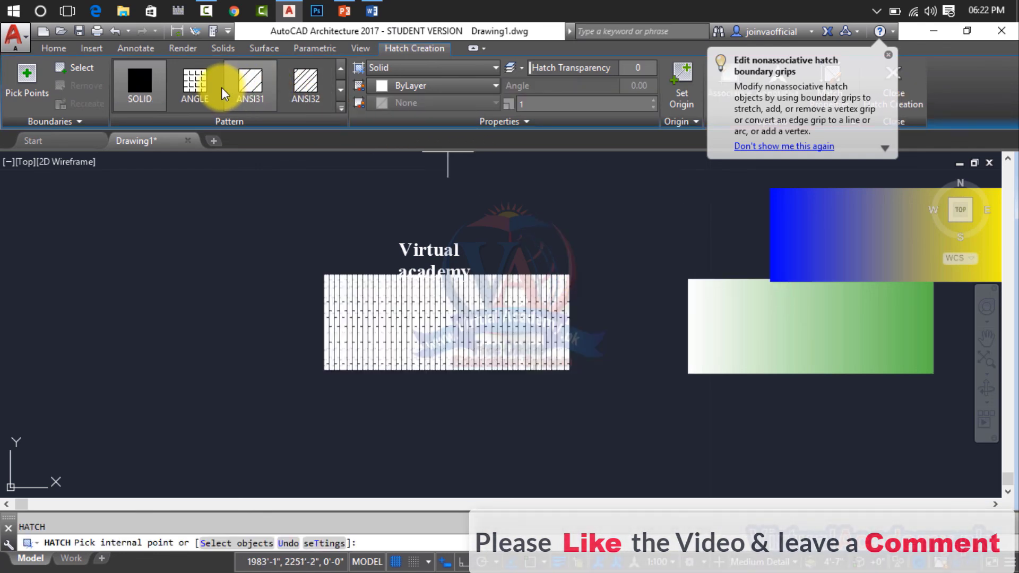
left_click(199, 85)
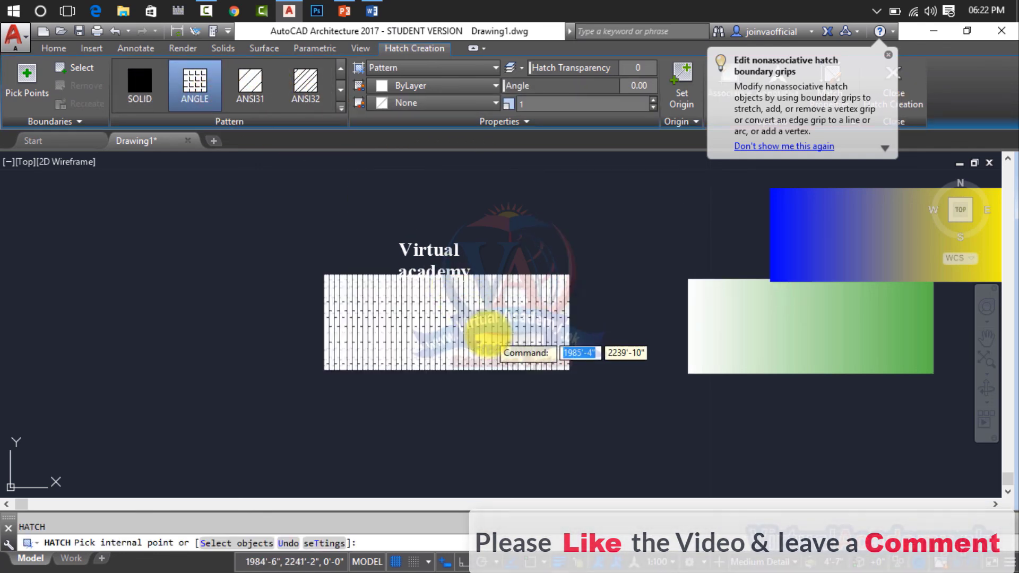
key("Escape")
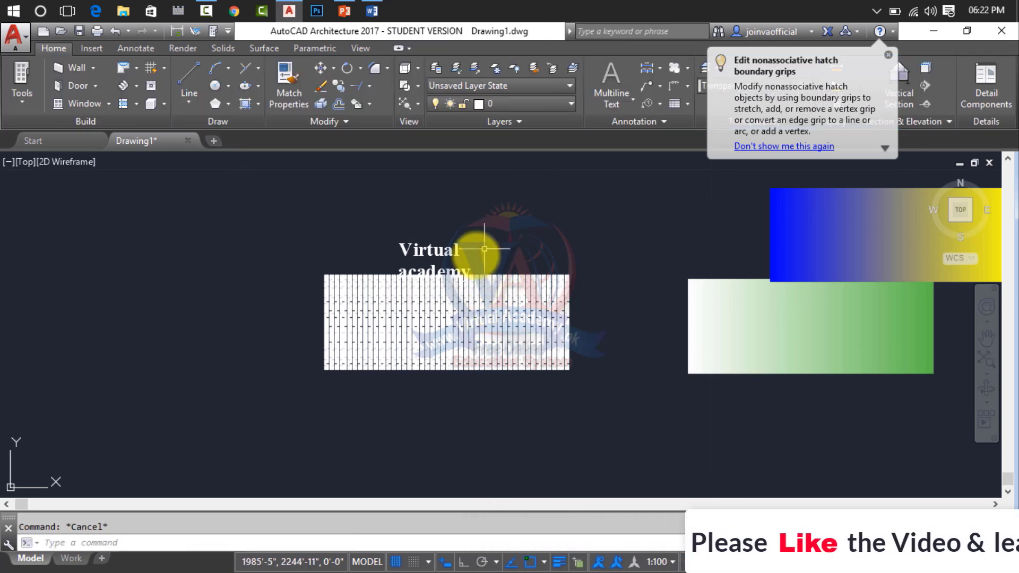
Place the GOST_WOOD hatch behind the "Virtual academy" text with Send Hatches to Back.
scroll(484, 248, "up", 4)
left_click(477, 312)
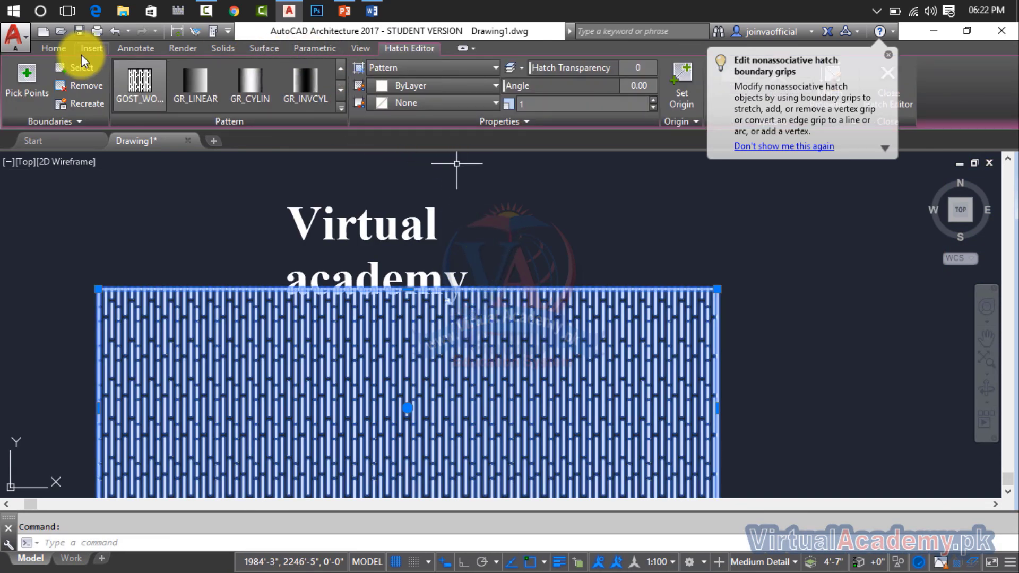
left_click(60, 50)
left_click(258, 102)
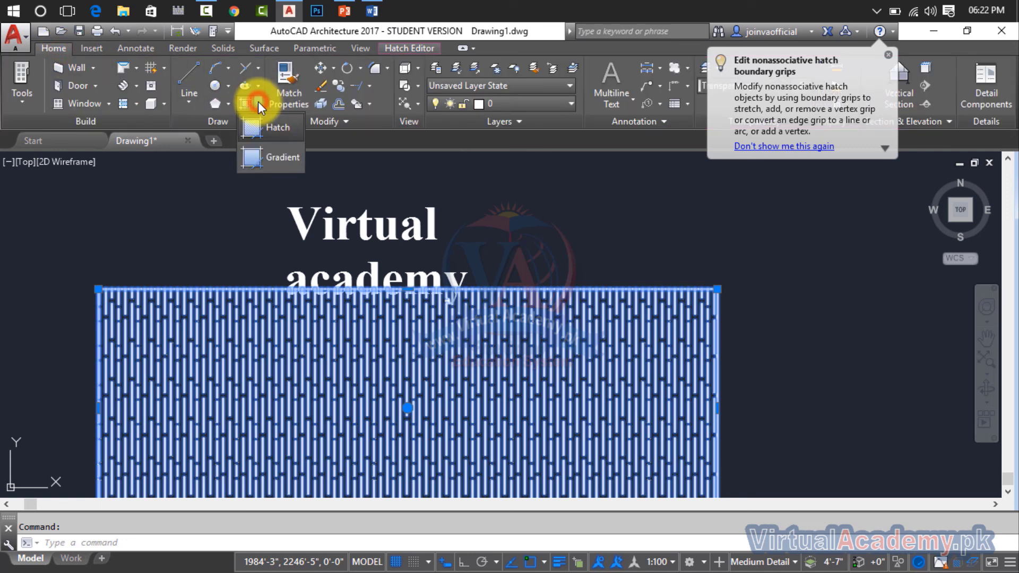
left_click(258, 104)
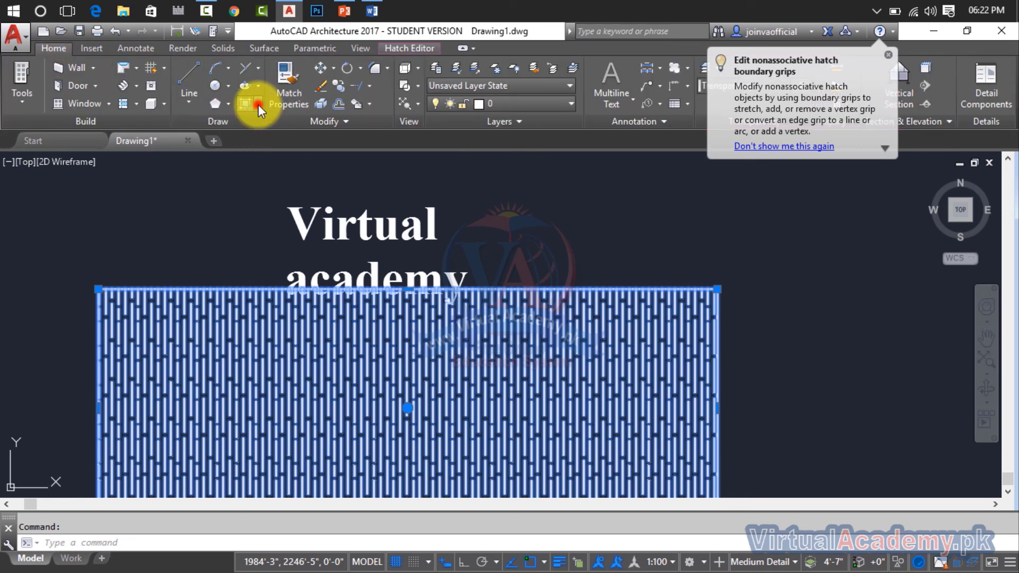
left_click(369, 105)
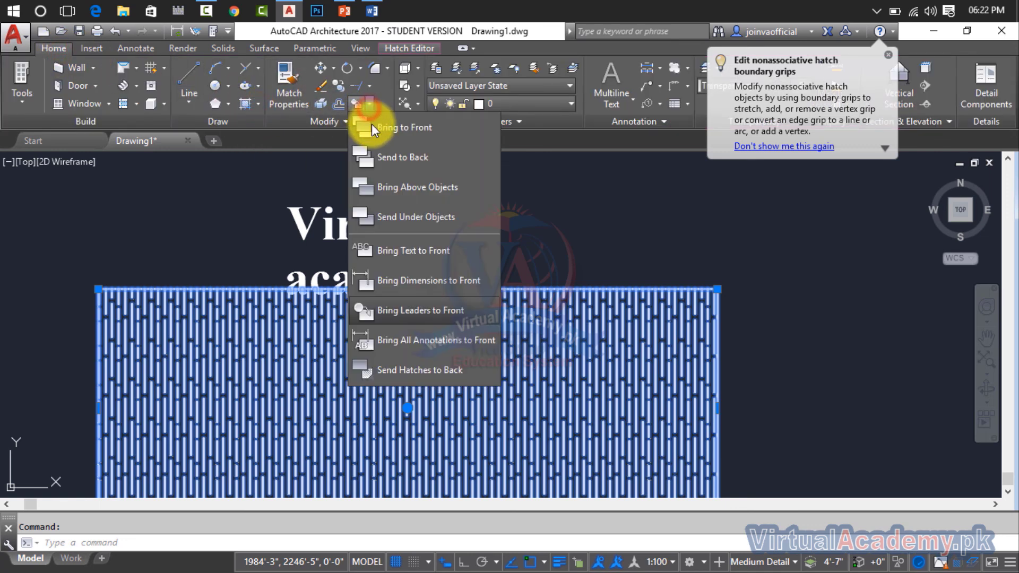
left_click(413, 370)
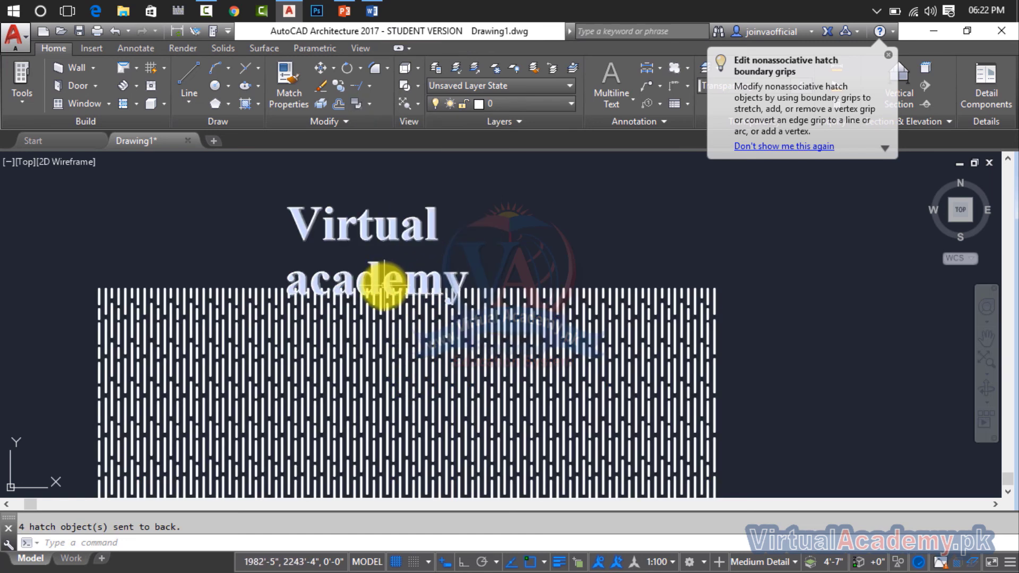
Delete the "Virtual academy" text with its wood hatch and all remaining objects, leaving the drawing empty.
left_click(542, 191)
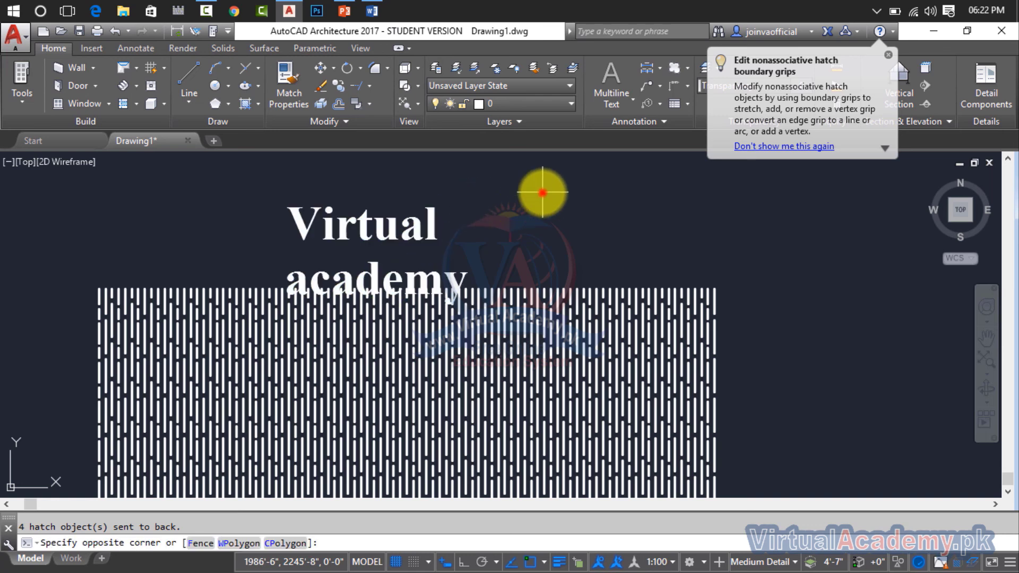
left_click(351, 368)
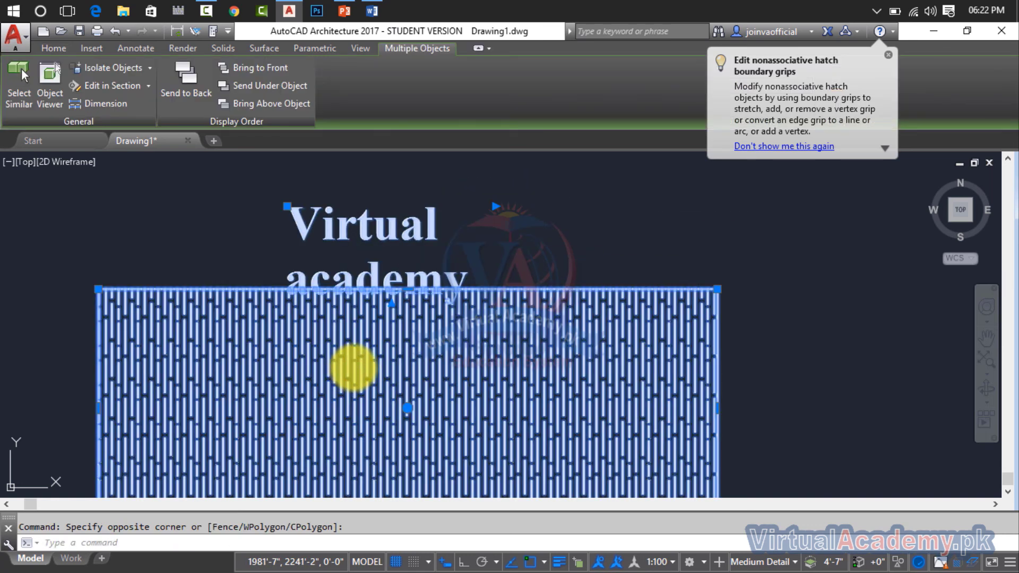
key("Delete")
key("ctrl+a")
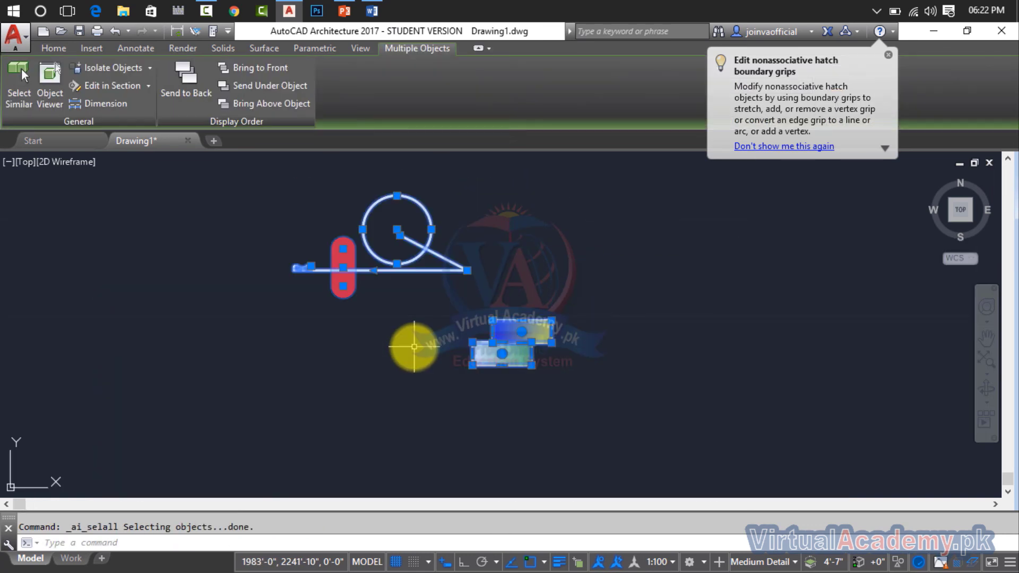
key("Delete")
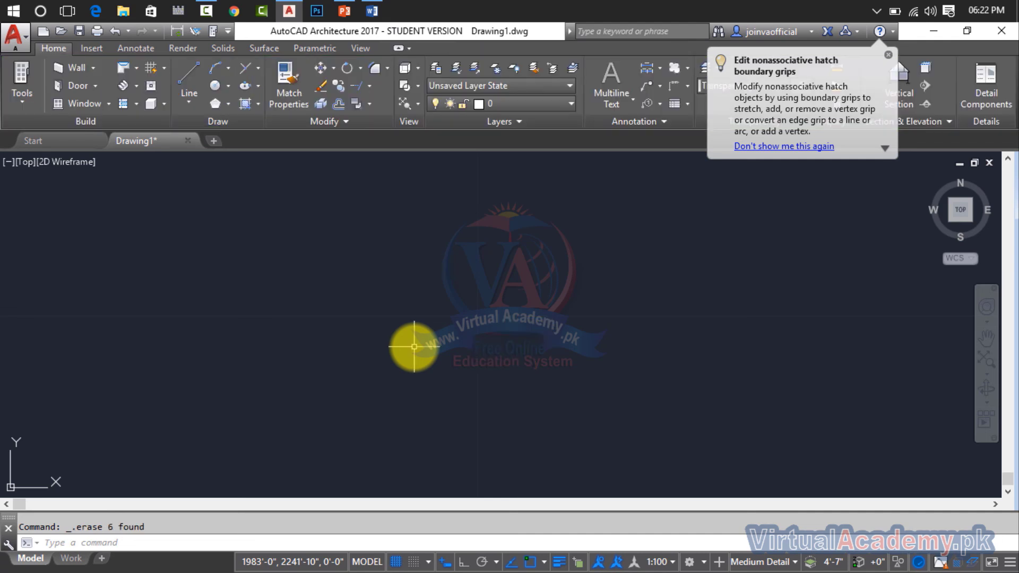